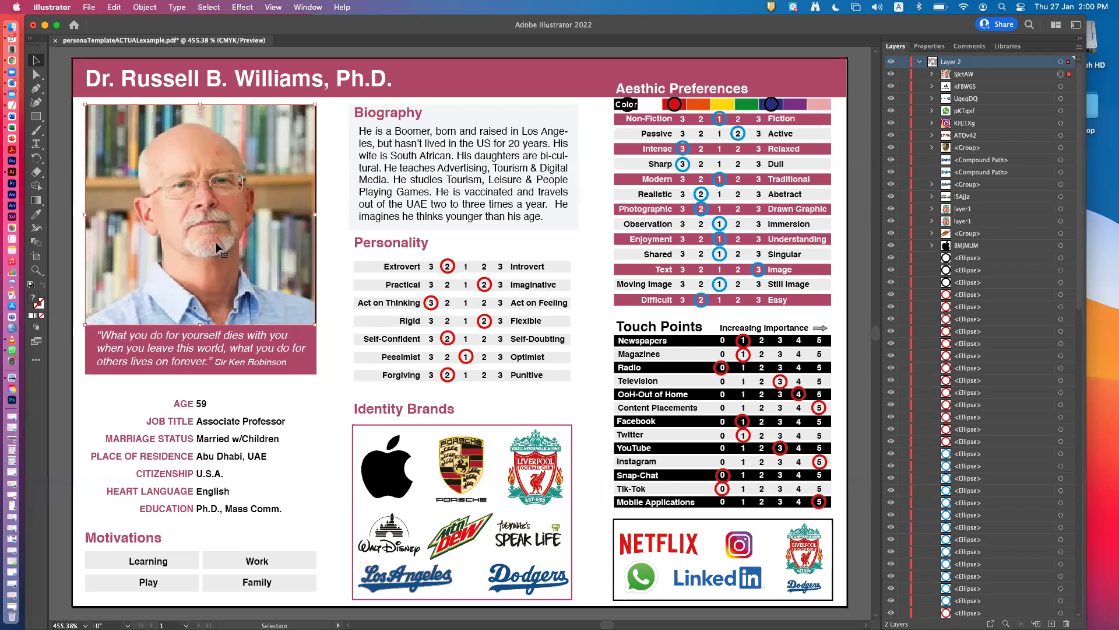
Zoom in closely on the portrait photo's face, beard and mouth.
{"action": "left_click", "coordinate": [37, 271]}
{"action": "left_click", "coordinate": [199, 209]}
{"action": "left_click_drag", "start_coordinate": [199, 210], "coordinate": [483, 367]}
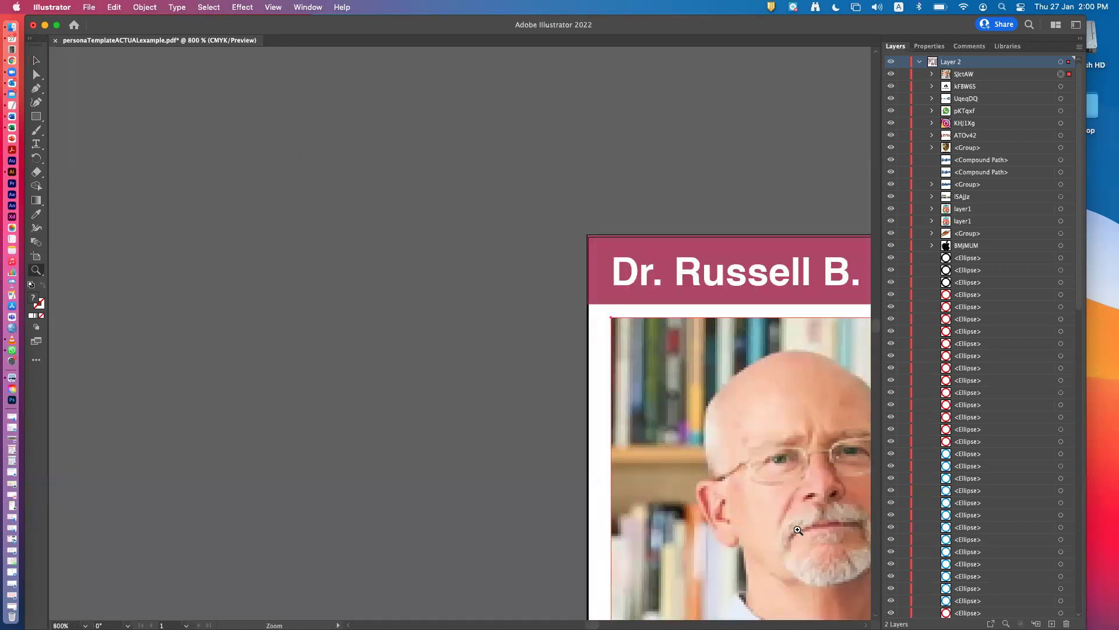
{"action": "left_click", "coordinate": [797, 531]}
{"action": "left_click", "coordinate": [498, 329]}
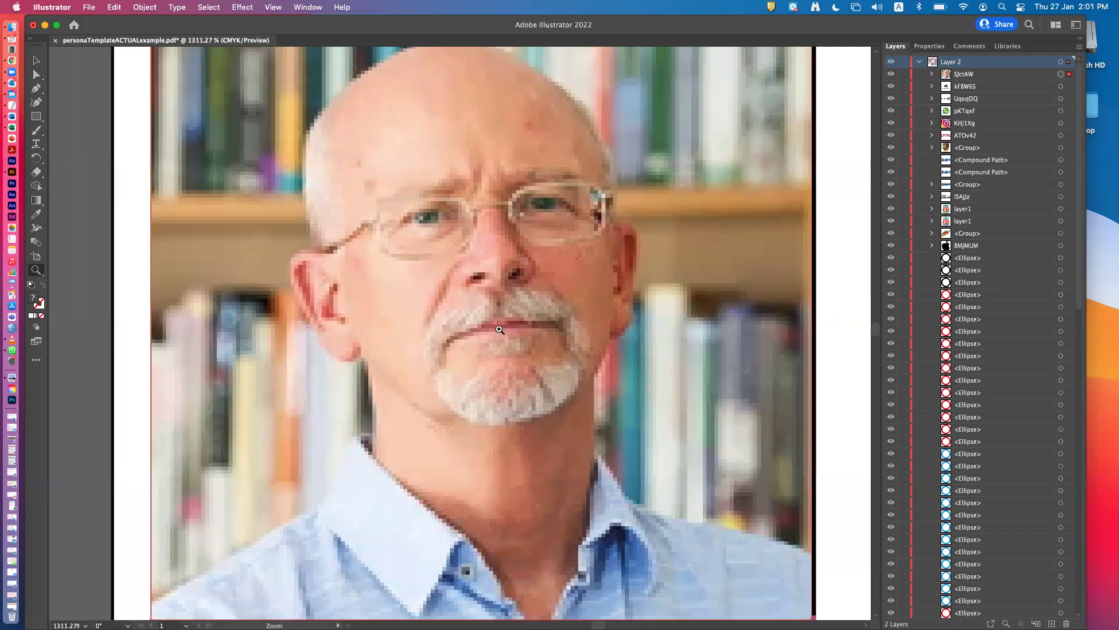
{"action": "left_click", "coordinate": [499, 330]}
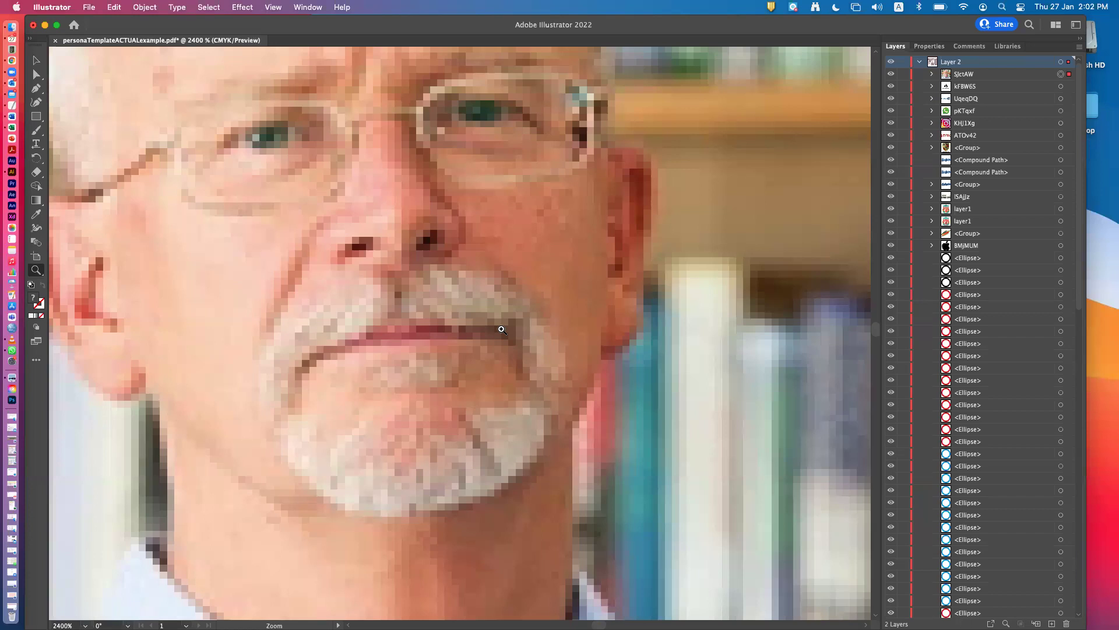
Fit the page in view and drag the portrait photo right to reveal the cartoon avatar.
{"action": "key", "text": "super"}
{"action": "key", "text": "super+0"}
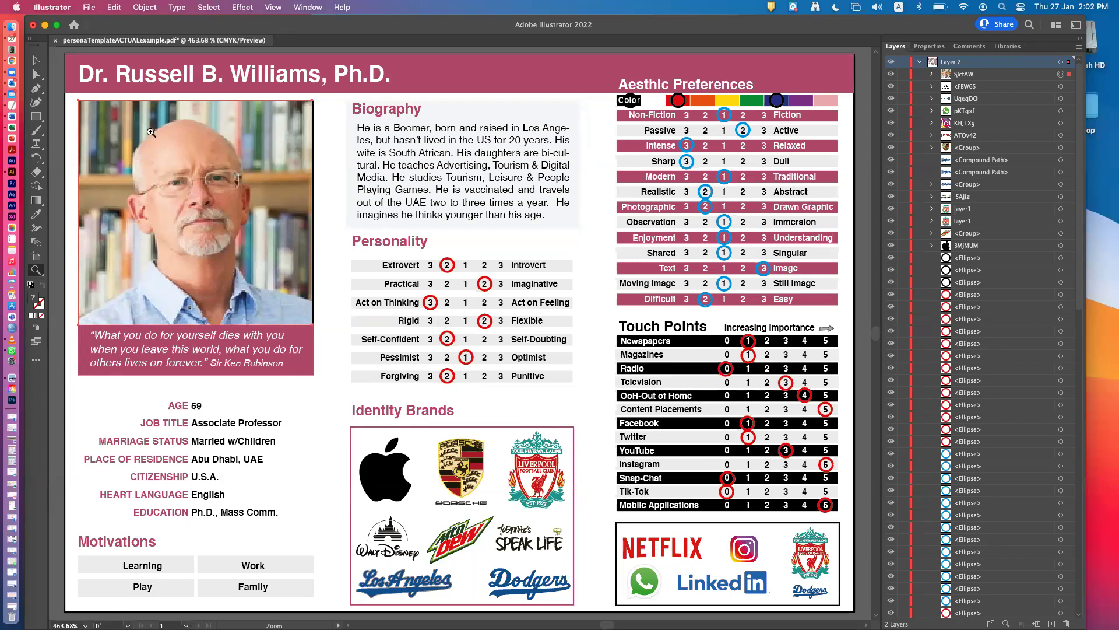
{"action": "left_click", "coordinate": [37, 62]}
{"action": "left_click_drag", "start_coordinate": [190, 211], "coordinate": [632, 214]}
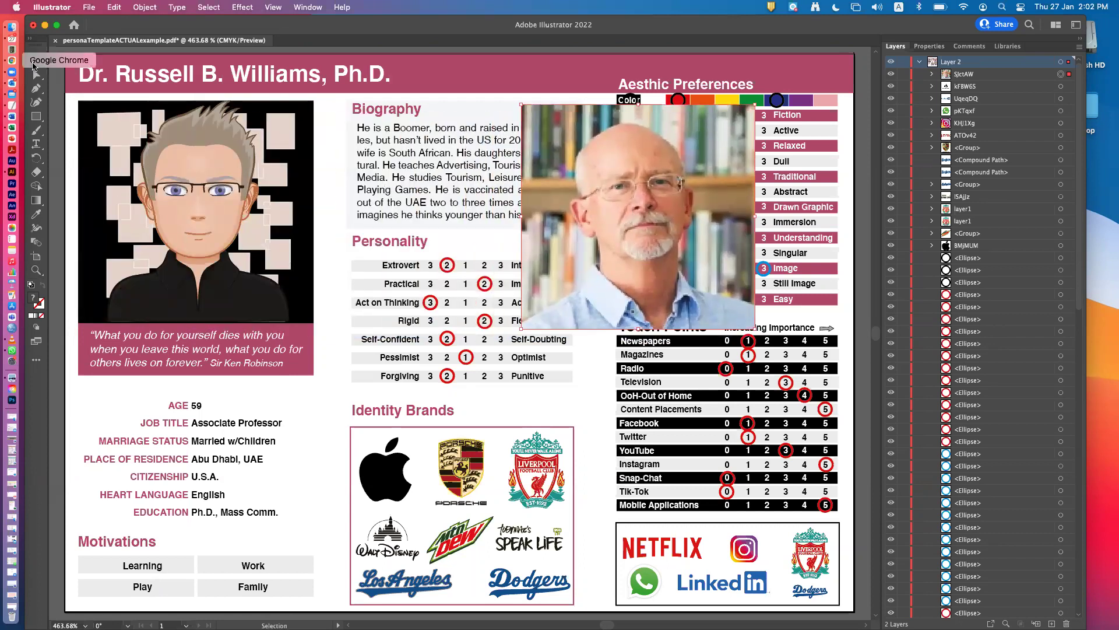
Copy the smiling man's photo from the Medium image result in Chrome, then return to Illustrator.
{"action": "left_click", "coordinate": [12, 61]}
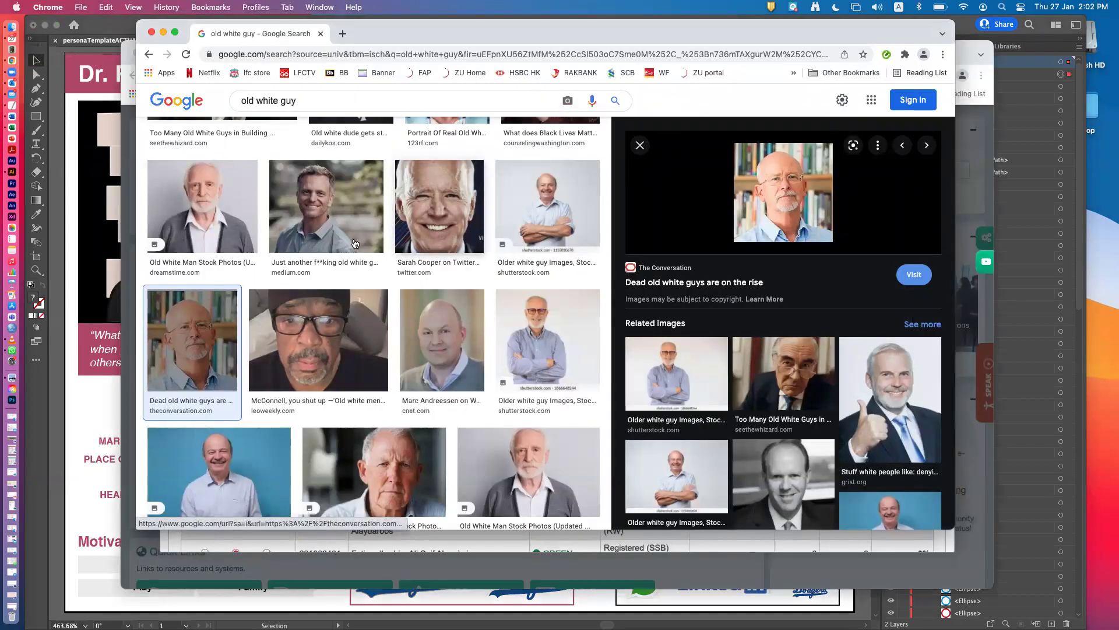
{"action": "left_click", "coordinate": [314, 225]}
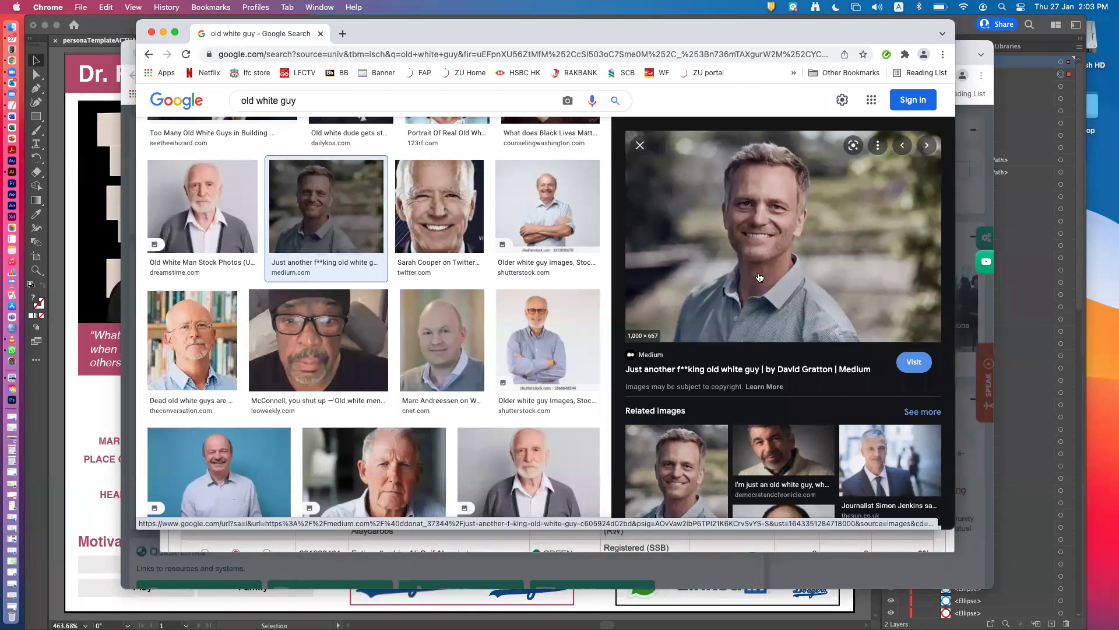
{"action": "right_click", "coordinate": [759, 277]}
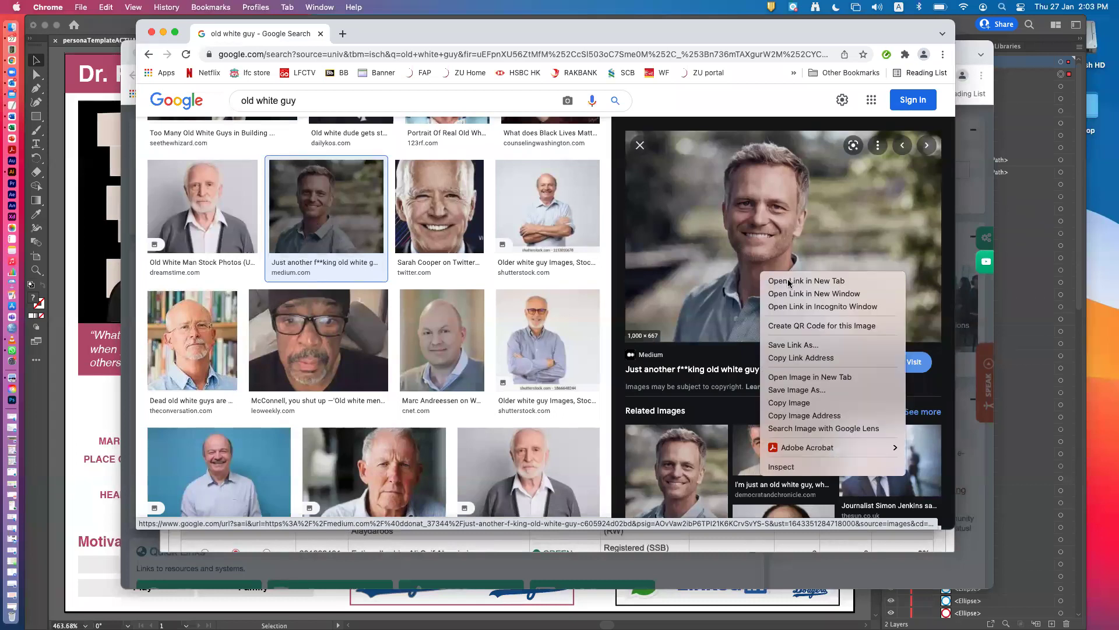
{"action": "left_click", "coordinate": [836, 404]}
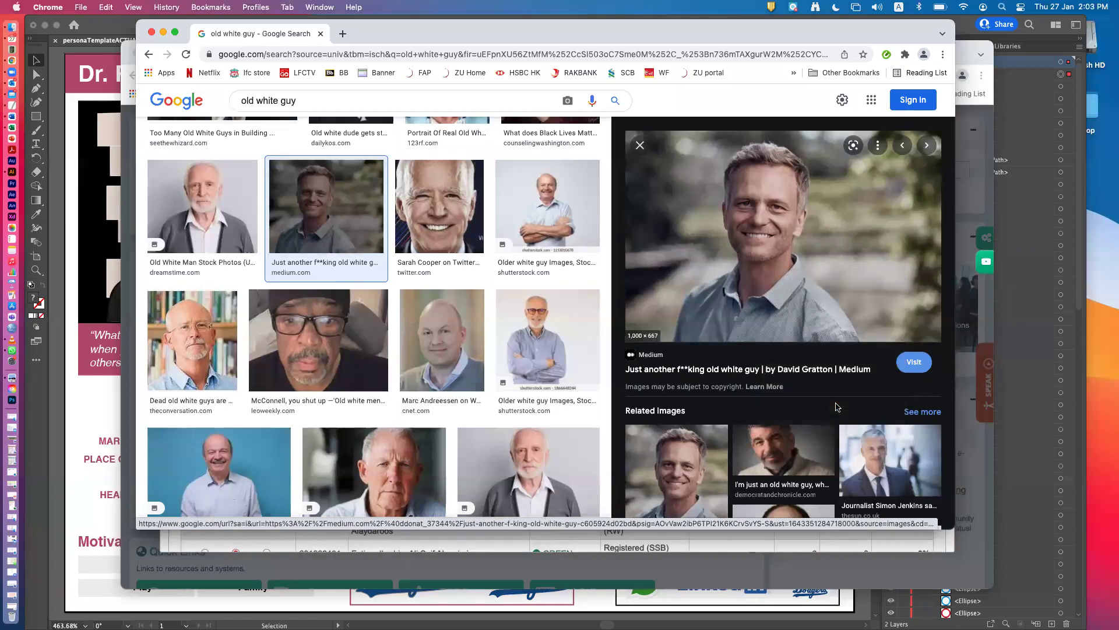
{"action": "left_click", "coordinate": [1026, 449]}
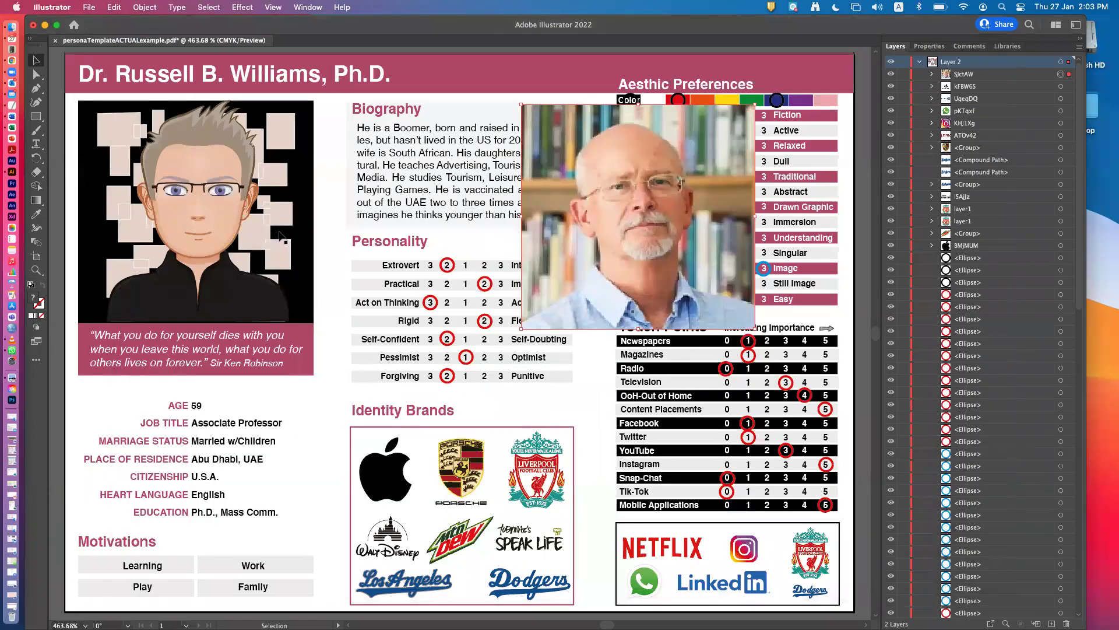
Paste the copied smiling-man photo into the persona document with Edit > Paste.
{"action": "left_click", "coordinate": [114, 7]}
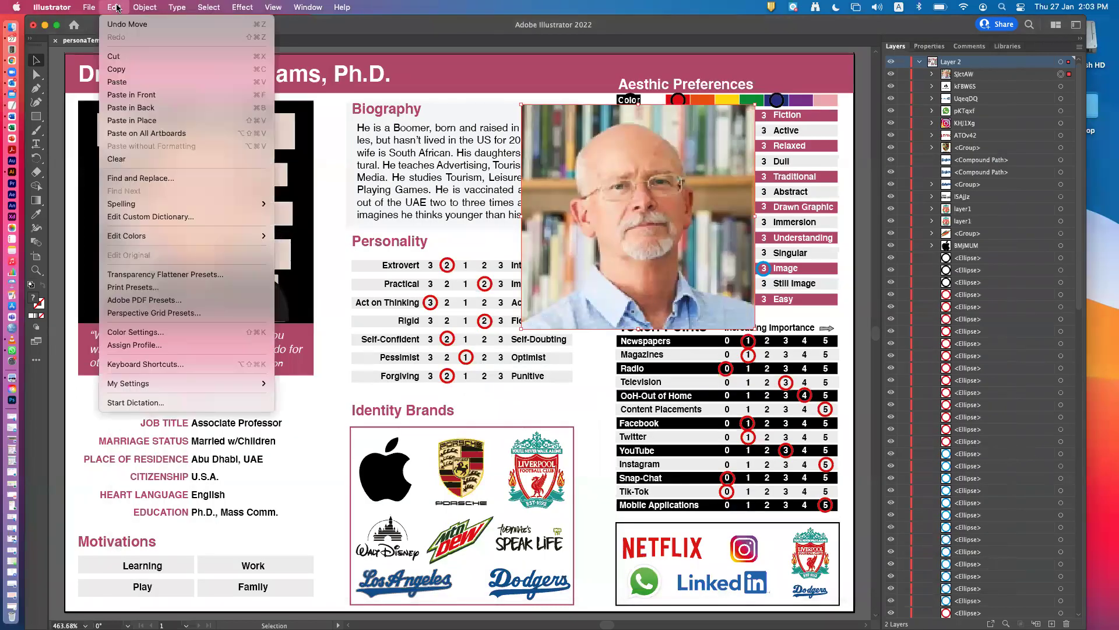
{"action": "left_click", "coordinate": [156, 82]}
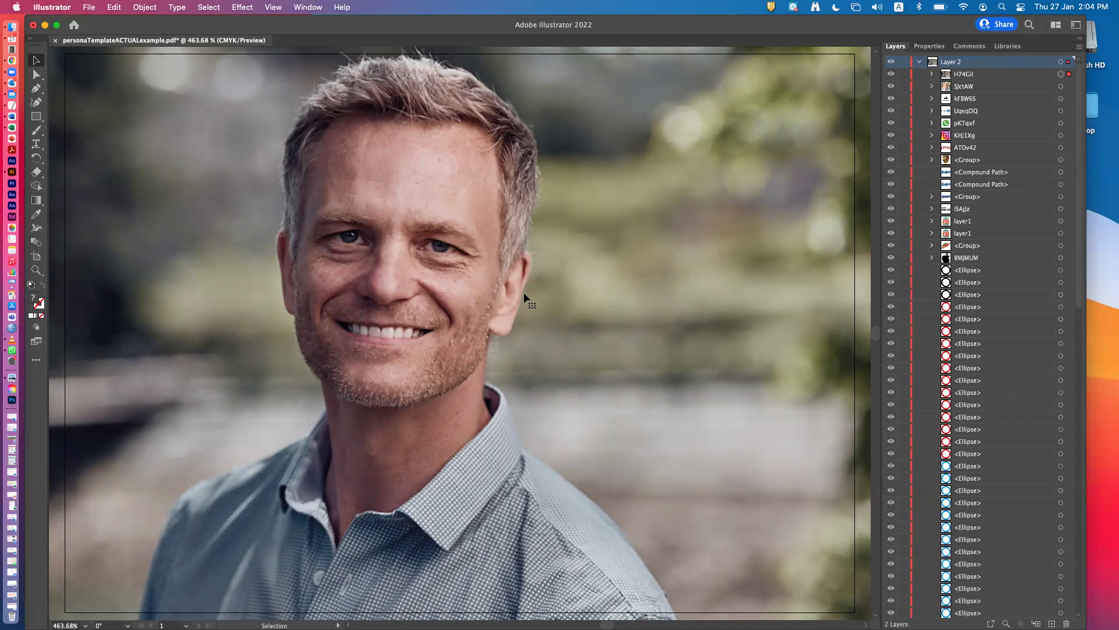
Shrink the pasted photo by its corner handle and move it onto the persona page.
{"action": "left_click_drag", "start_coordinate": [485, 292], "coordinate": [397, 243]}
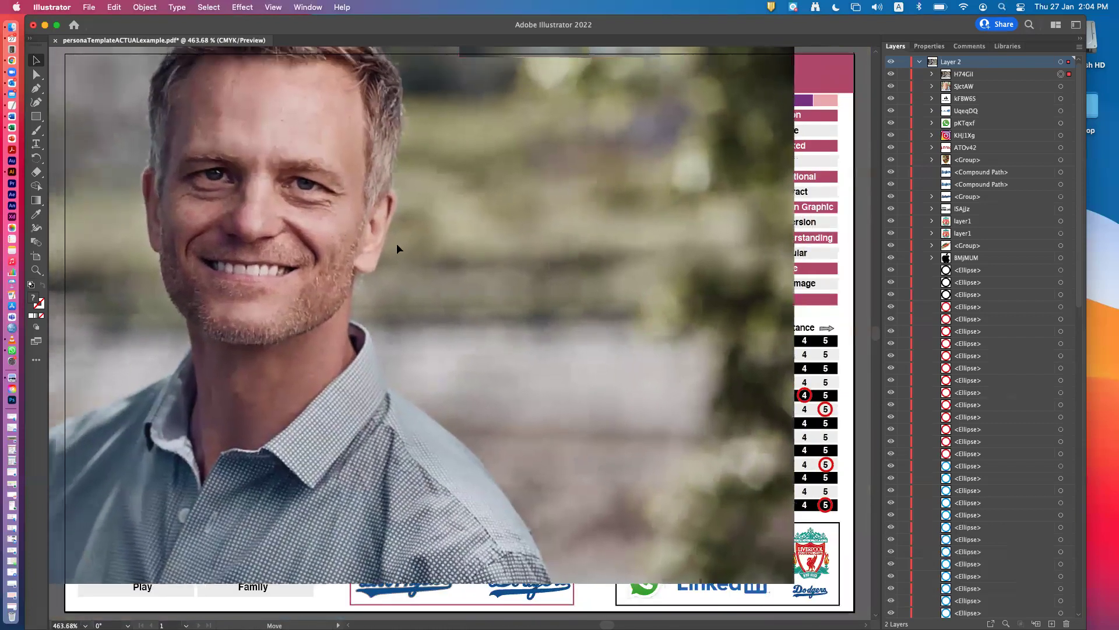
{"action": "key", "text": "super+z"}
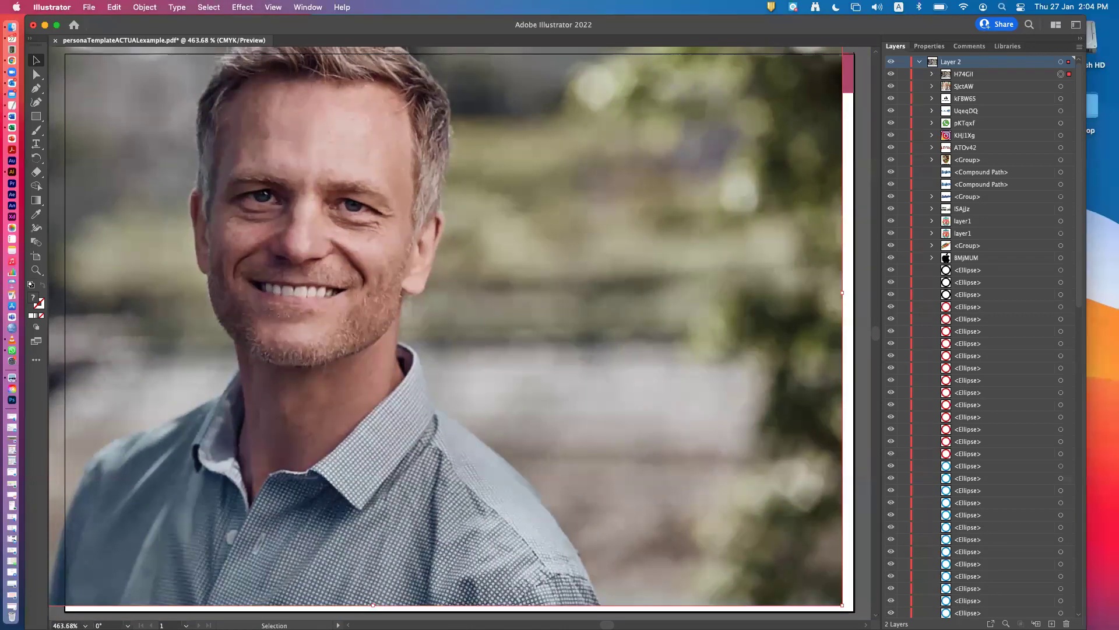
{"action": "left_click_drag", "start_coordinate": [841, 604], "coordinate": [624, 442]}
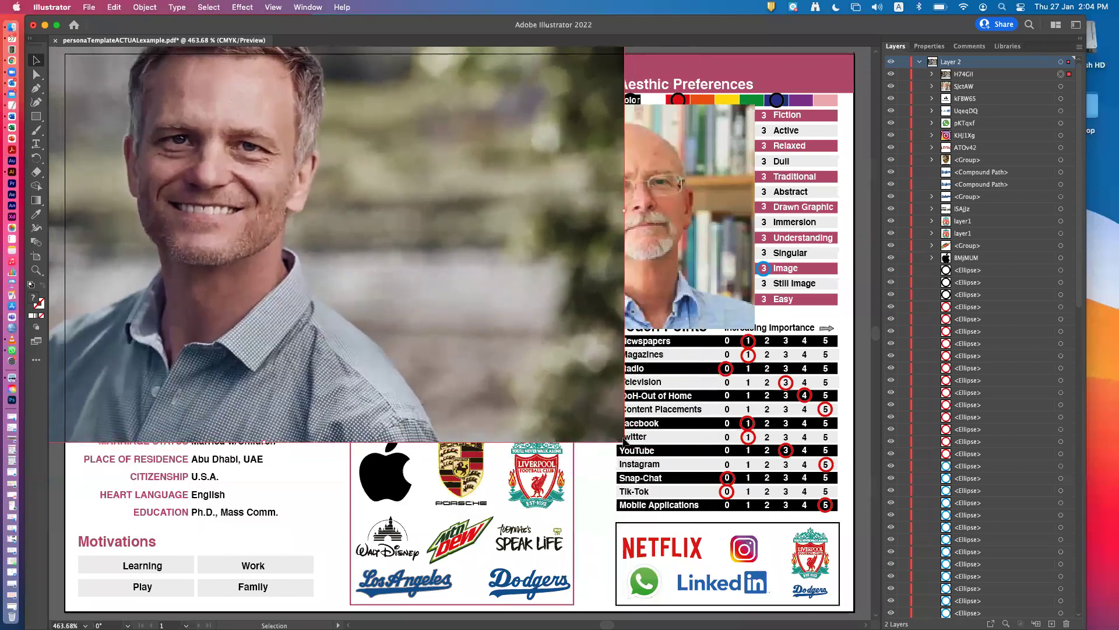
{"action": "left_click_drag", "start_coordinate": [438, 306], "coordinate": [637, 429]}
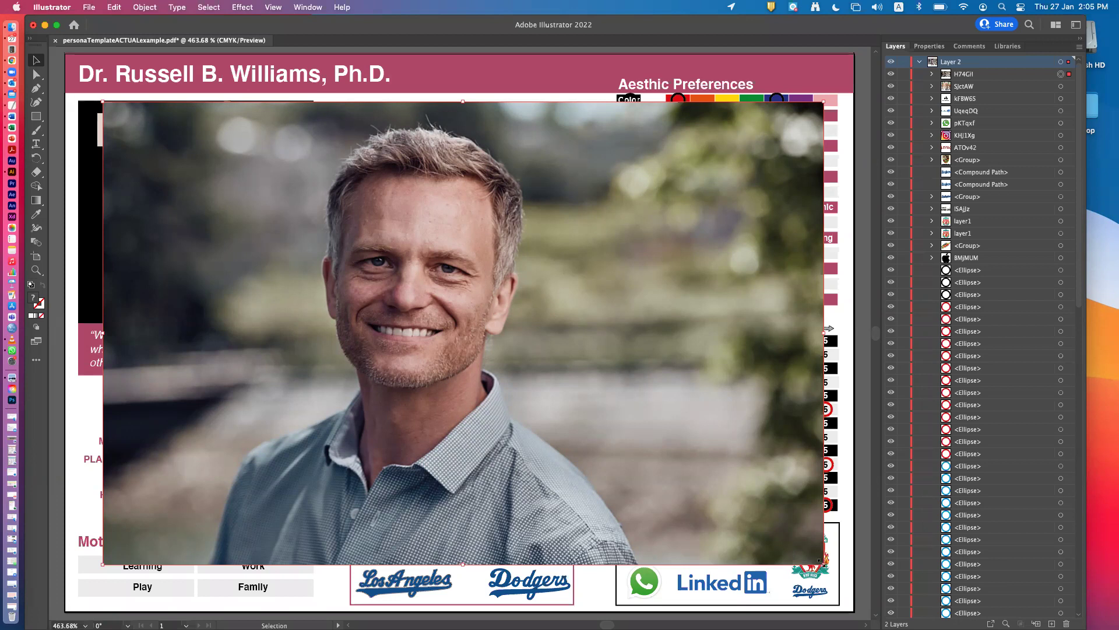
Undo the scaling, then resize the photo into a wide strip below the name banner, shifted slightly left.
{"action": "left_click_drag", "start_coordinate": [822, 561], "coordinate": [537, 549]}
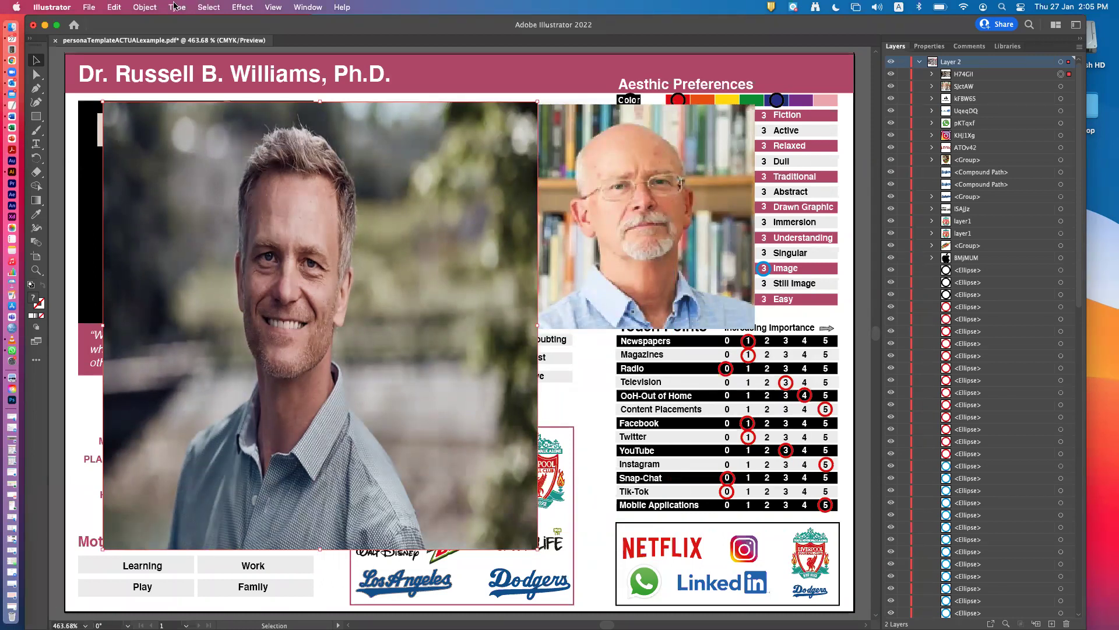
{"action": "left_click", "coordinate": [114, 8]}
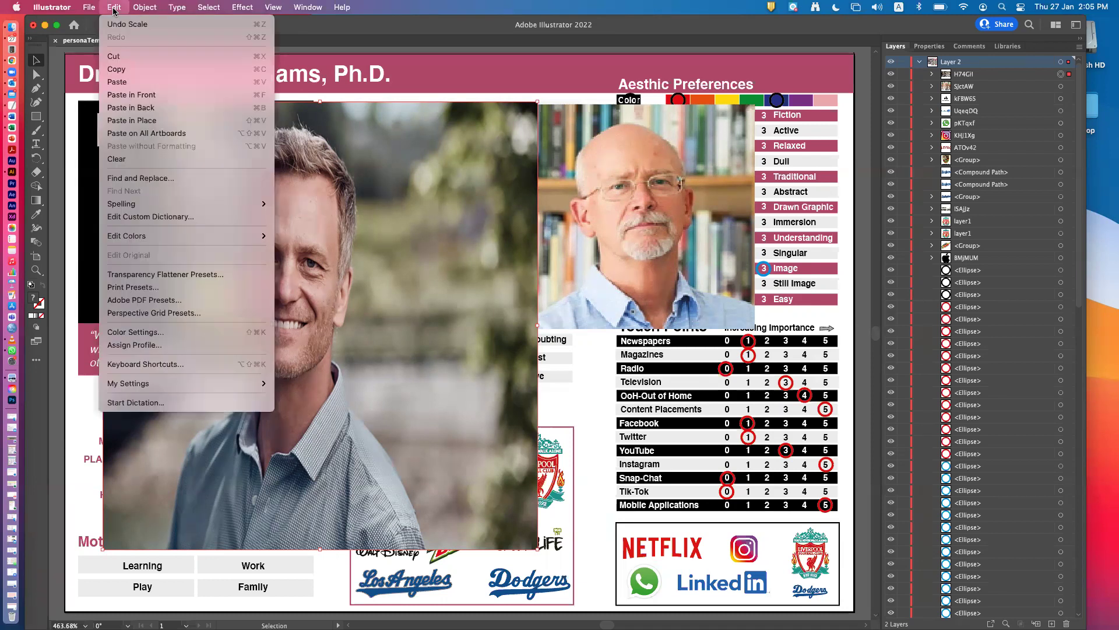
{"action": "left_click", "coordinate": [115, 25]}
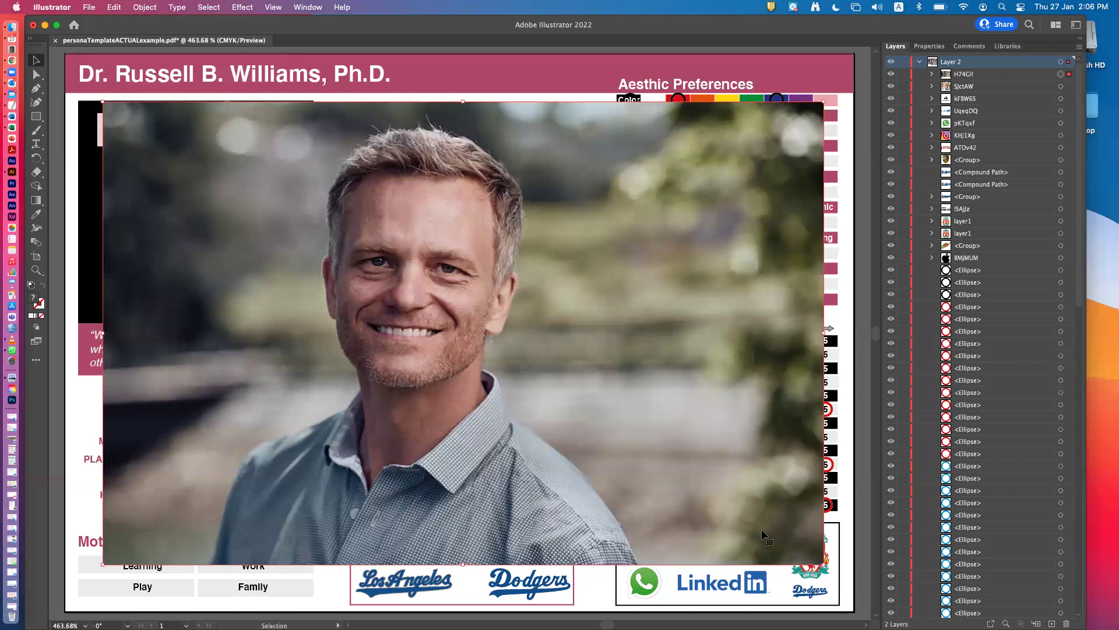
{"action": "left_click_drag", "start_coordinate": [824, 563], "coordinate": [776, 296]}
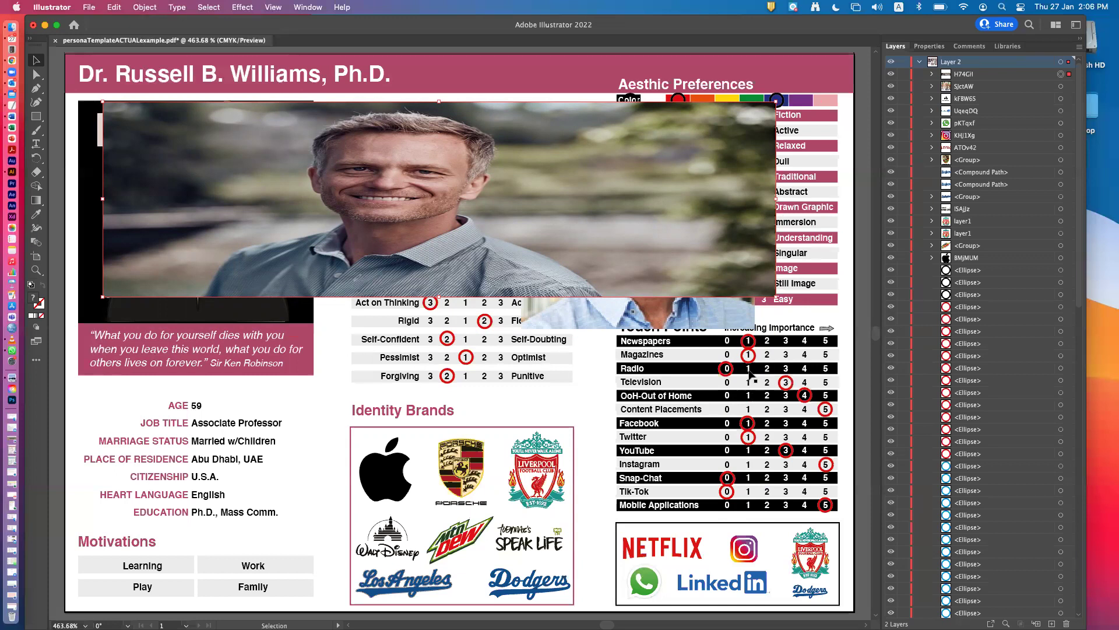
{"action": "mouse_move", "coordinate": [254, 172]}
{"action": "left_mouse_down"}
{"action": "mouse_move", "coordinate": [253, 191]}
{"action": "mouse_move", "coordinate": [232, 170]}
{"action": "left_mouse_up"}
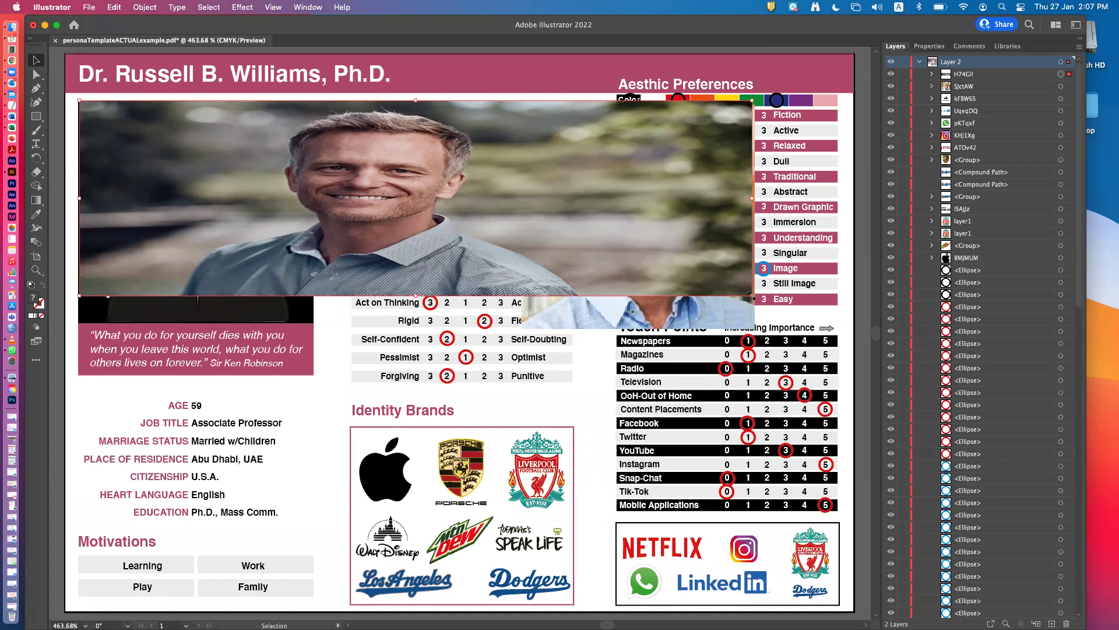
Narrow the photo to portrait proportions filling the top-left panel above the quote.
{"action": "left_click_drag", "start_coordinate": [751, 294], "coordinate": [312, 324]}
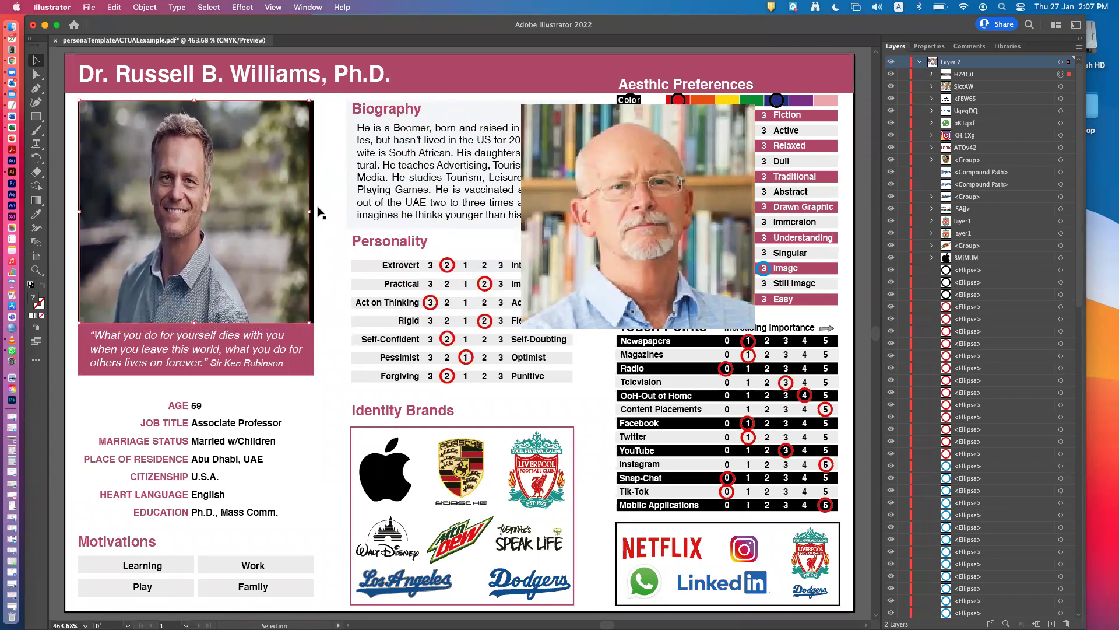
{"action": "left_click_drag", "start_coordinate": [310, 212], "coordinate": [313, 213]}
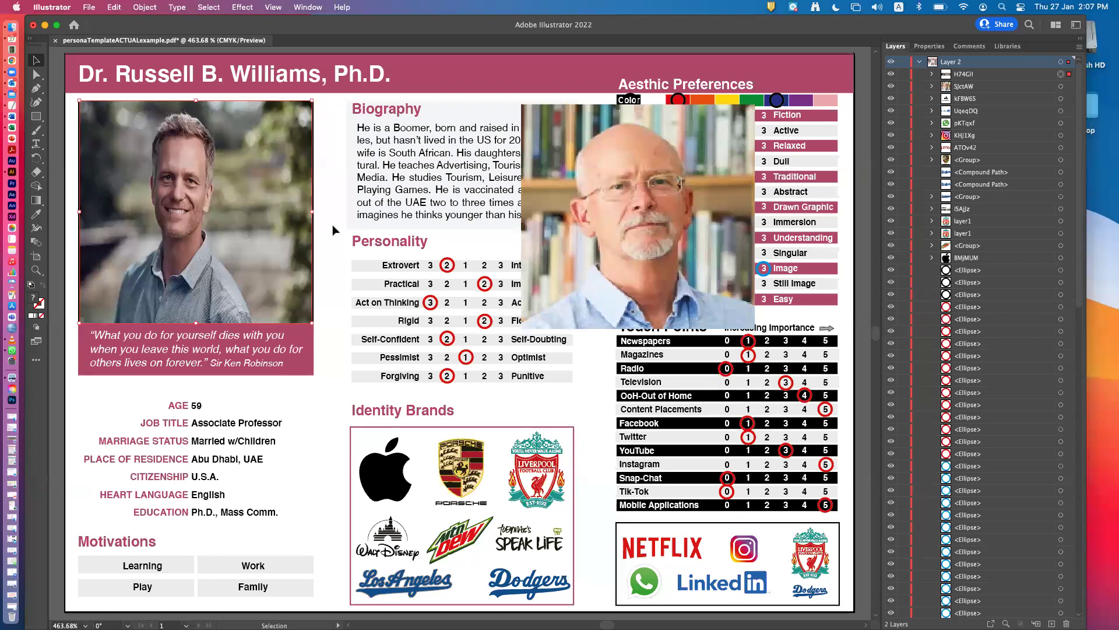
Drag the smiling man's photo right onto the Biography area to uncover the cartoon avatar.
{"action": "left_click_drag", "start_coordinate": [232, 256], "coordinate": [400, 267]}
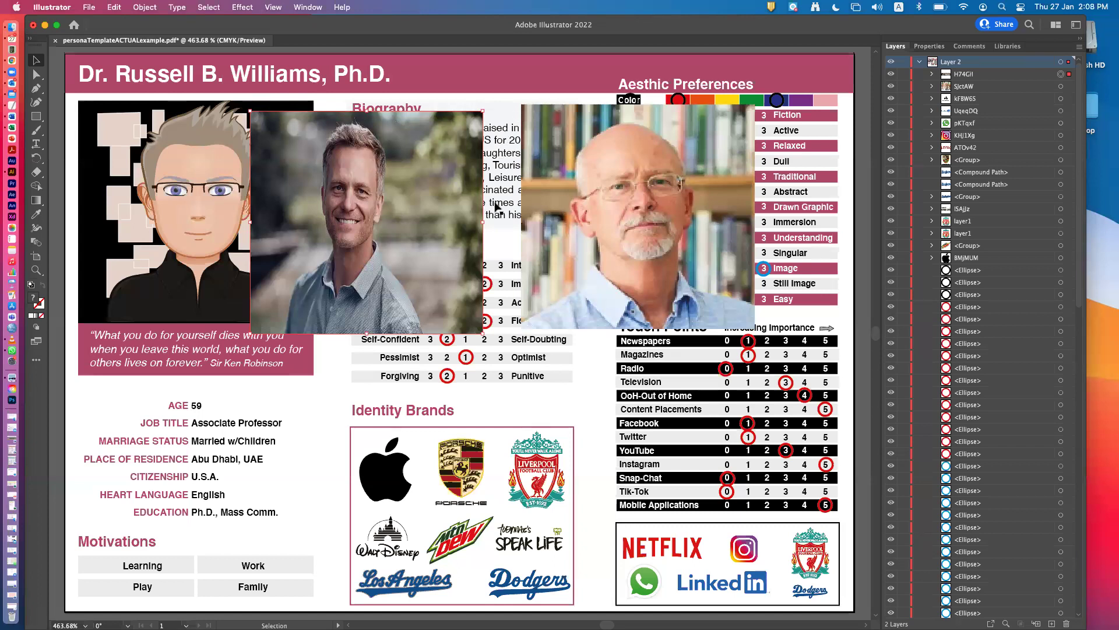
Select the SjctAW layer and move the smiling man's photo beside the bald man's photo.
{"action": "left_click", "coordinate": [1060, 86]}
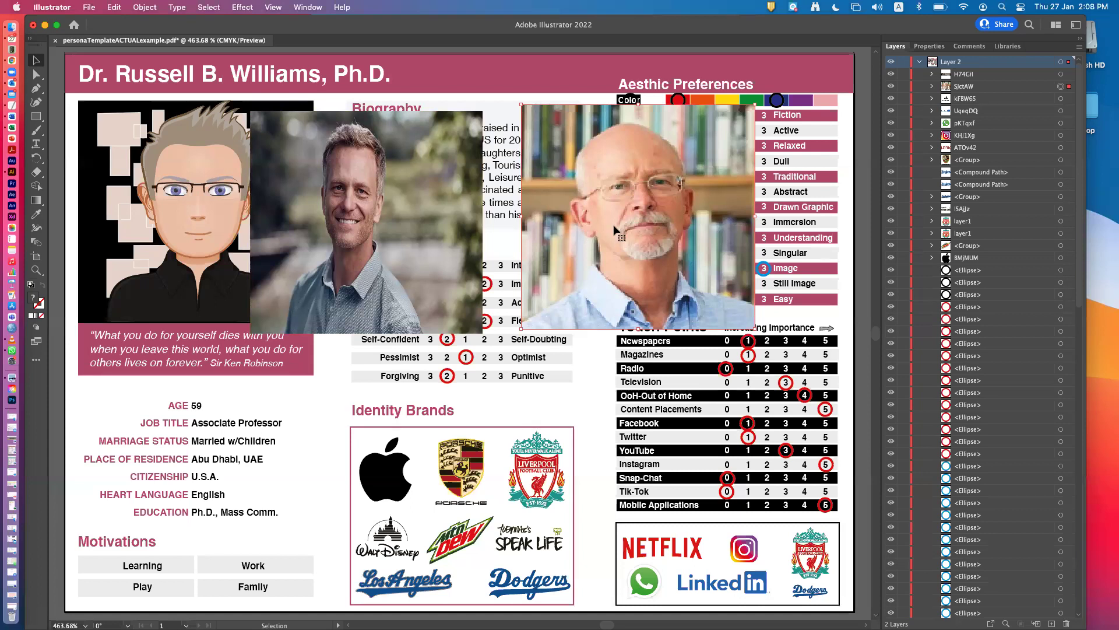
{"action": "left_click_drag", "start_coordinate": [349, 218], "coordinate": [467, 211]}
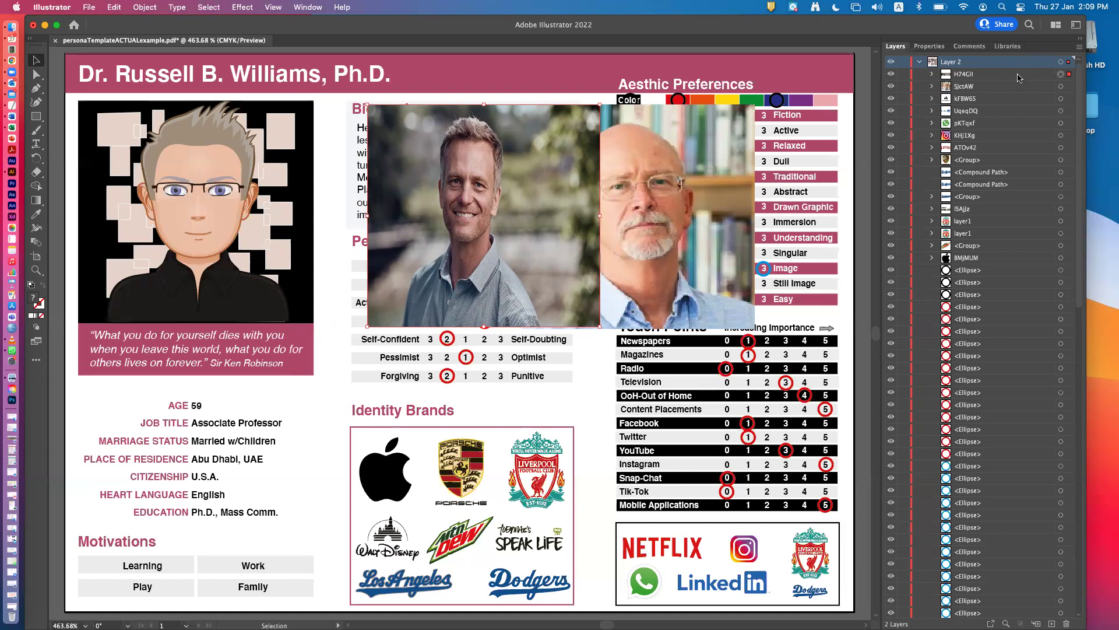
Move layer H74Gil below SjctAW and widen the smiling-man photo leftward, nudging it right.
{"action": "left_click", "coordinate": [1011, 74]}
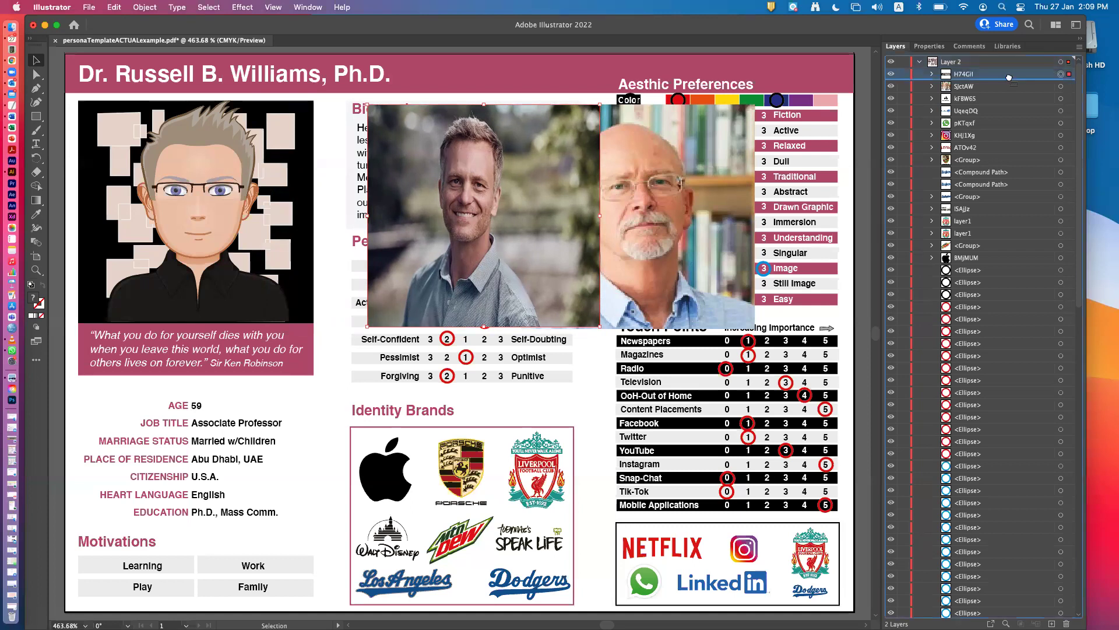
{"action": "left_click_drag", "start_coordinate": [1009, 74], "coordinate": [1012, 93]}
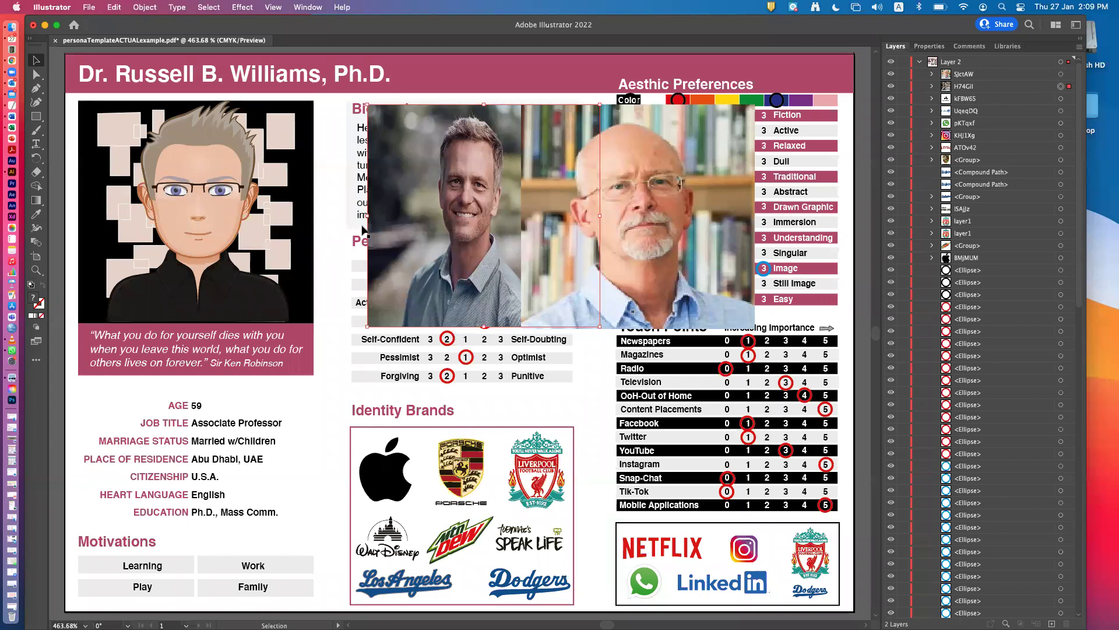
{"action": "left_click_drag", "start_coordinate": [364, 215], "coordinate": [297, 211]}
{"action": "left_click_drag", "start_coordinate": [434, 240], "coordinate": [465, 236]}
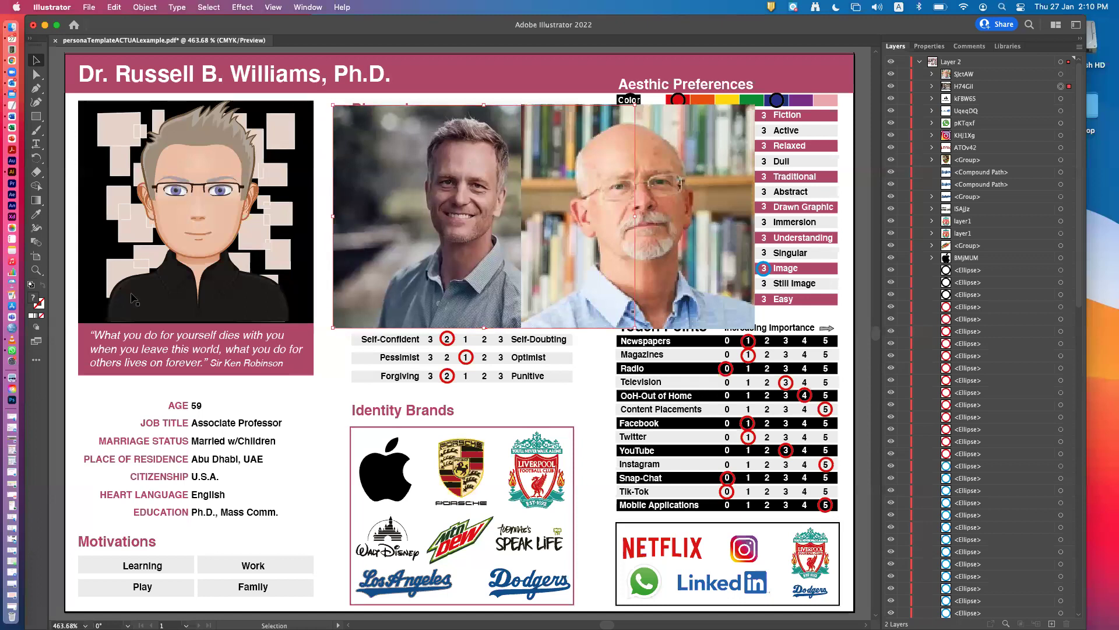
Zoom deep into the seam between the two photos to check their edges, then zoom back out.
{"action": "left_click", "coordinate": [37, 272]}
{"action": "left_click", "coordinate": [521, 208]}
{"action": "left_click", "coordinate": [465, 342]}
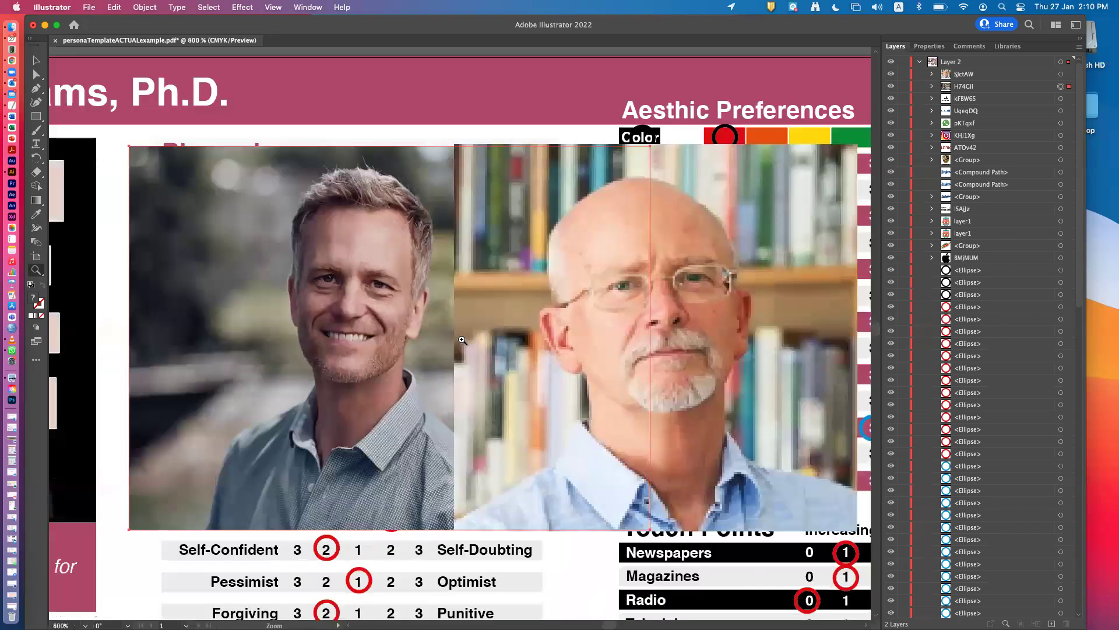
{"action": "left_click", "coordinate": [461, 339]}
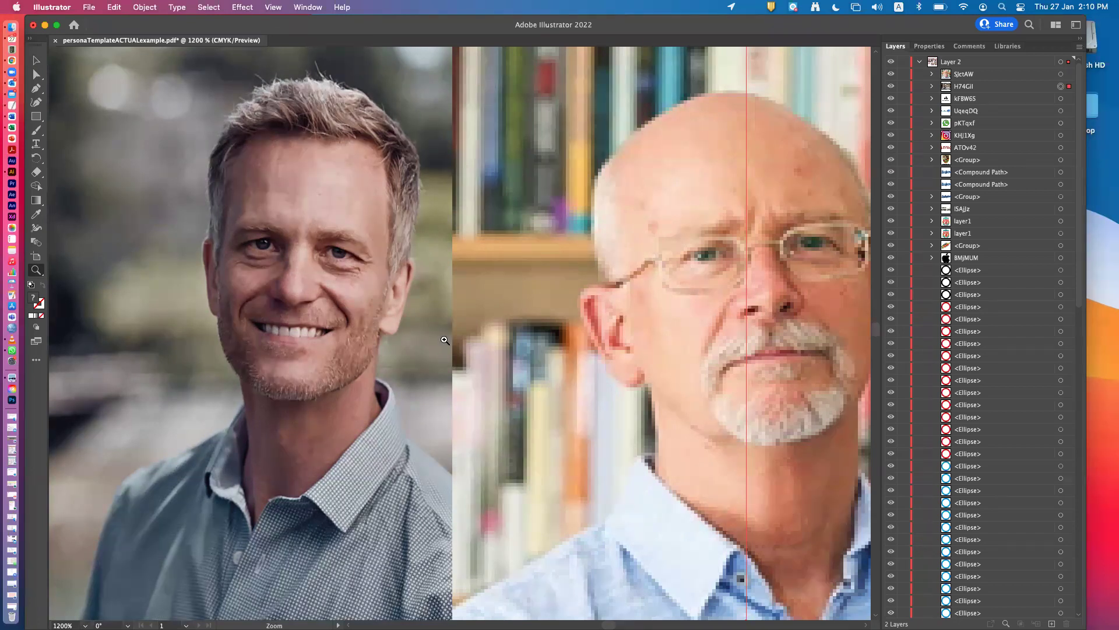
{"action": "left_click", "coordinate": [443, 340]}
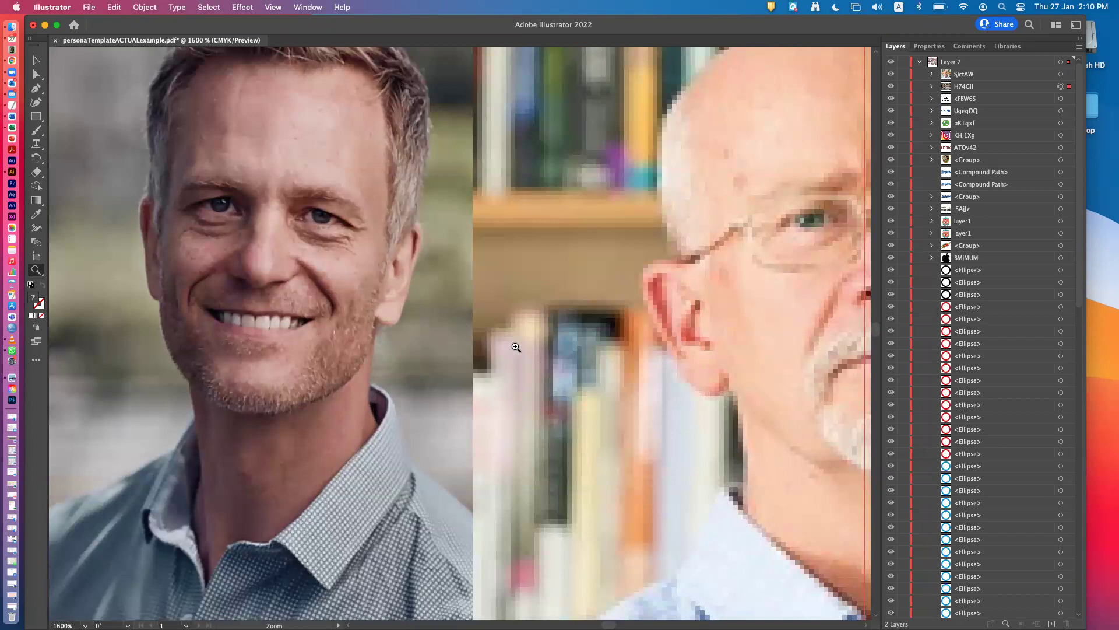
{"action": "left_click", "coordinate": [467, 337]}
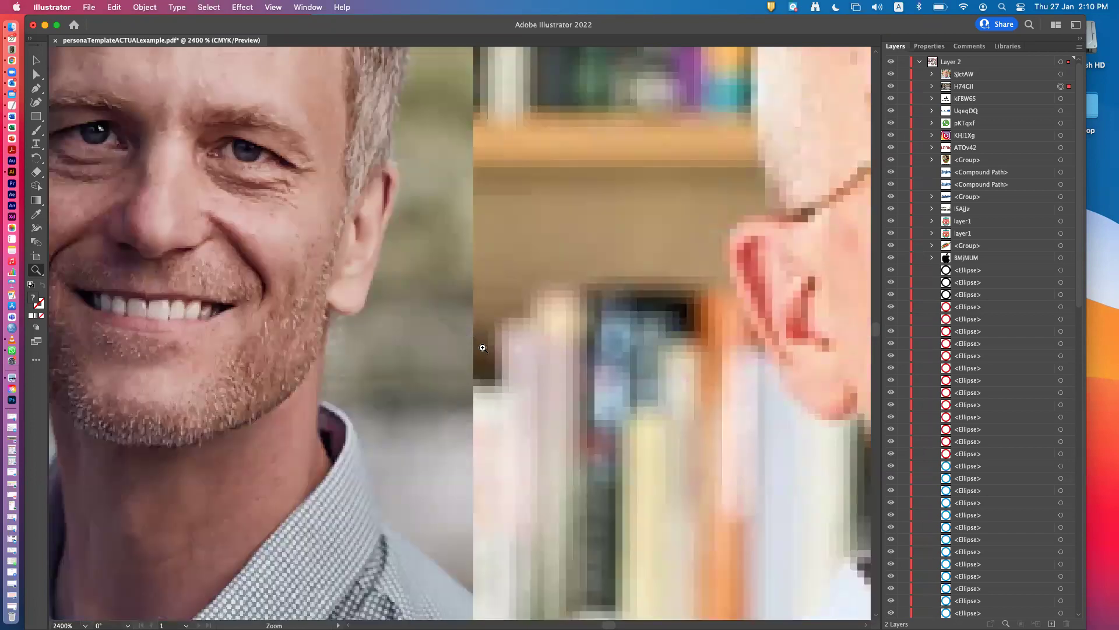
{"action": "scroll", "coordinate": [483, 351], "scroll_direction": "up", "scroll_amount": 3}
{"action": "scroll", "coordinate": [483, 351], "scroll_direction": "up", "scroll_amount": 4}
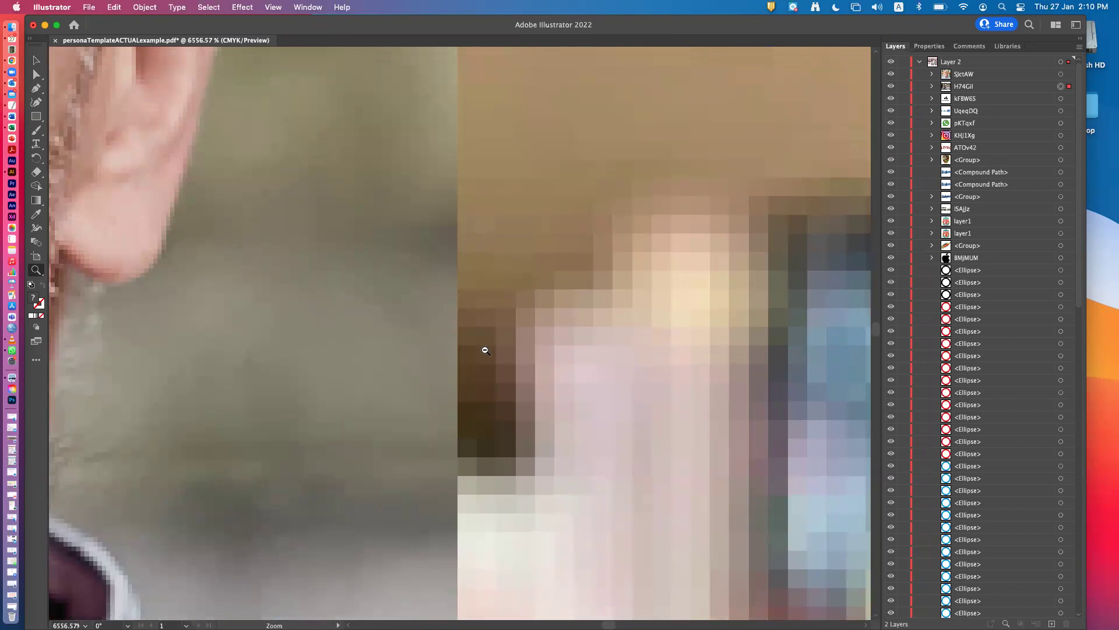
{"action": "left_click", "coordinate": [485, 351], "text": "alt"}
{"action": "left_click", "coordinate": [485, 350], "text": "alt"}
{"action": "left_click", "coordinate": [486, 350], "text": "alt"}
Zoom back out from the photo seam and switch to the Selection tool.
{"action": "left_click", "coordinate": [487, 352], "text": "alt"}
{"action": "left_click", "coordinate": [486, 353], "text": "alt"}
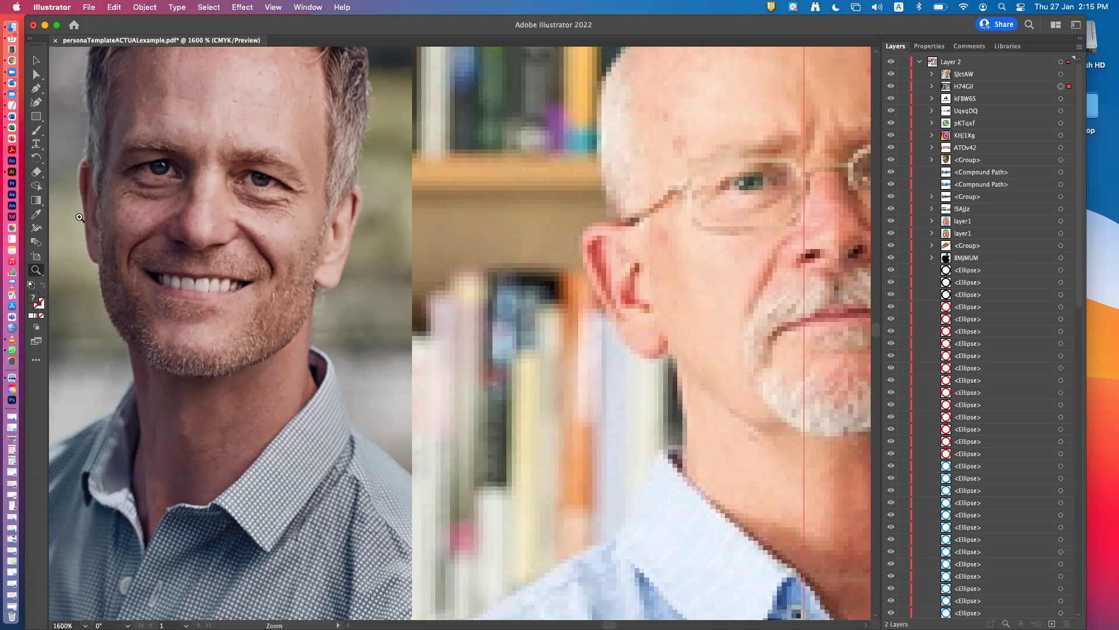
{"action": "left_click", "coordinate": [36, 60]}
Delete the smiling man's portrait photo and the other selected portrait photo.
{"action": "key", "text": "Delete"}
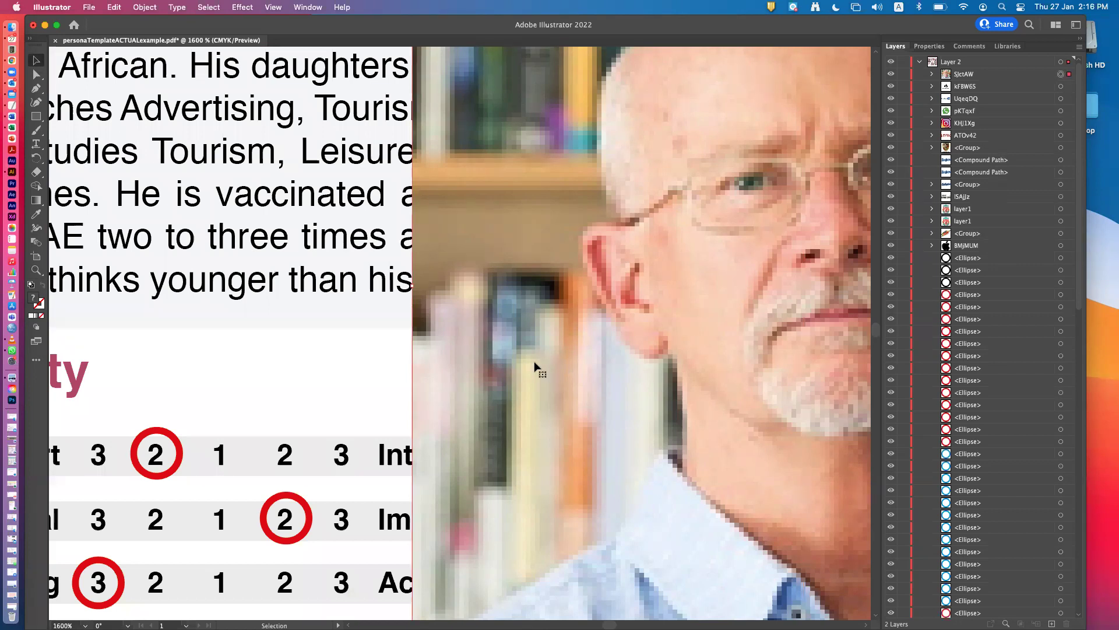
{"action": "key", "text": "Delete"}
{"action": "scroll", "coordinate": [534, 413], "scroll_direction": "left", "scroll_amount": 8}
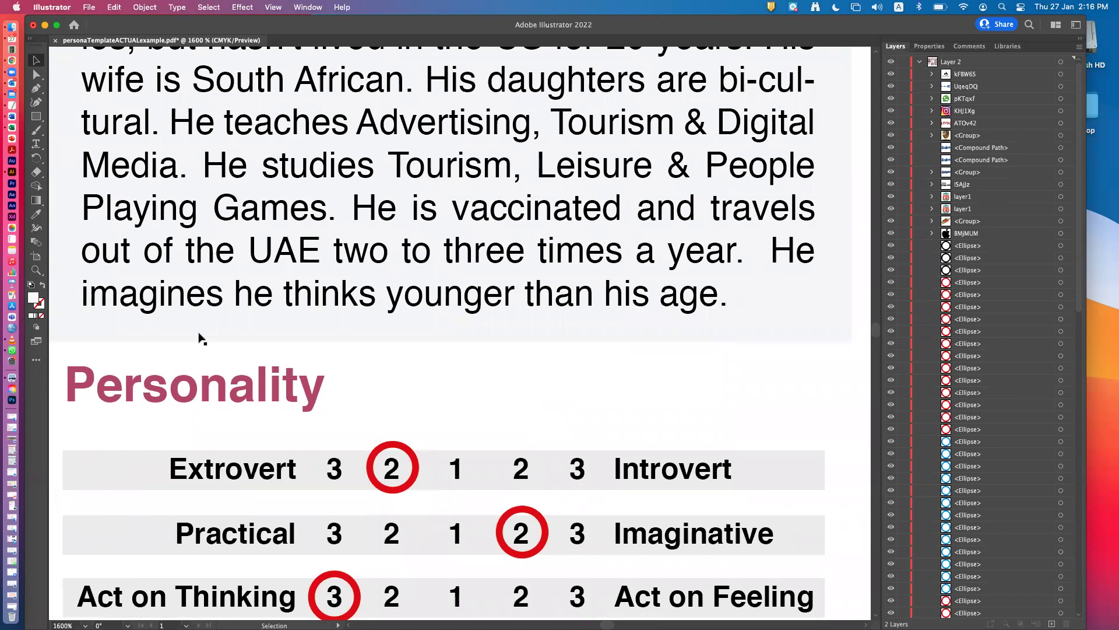
Show the sheet at 100%, then use View > Fit Artboard in Window to see the whole sheet.
{"action": "double_click", "coordinate": [35, 271]}
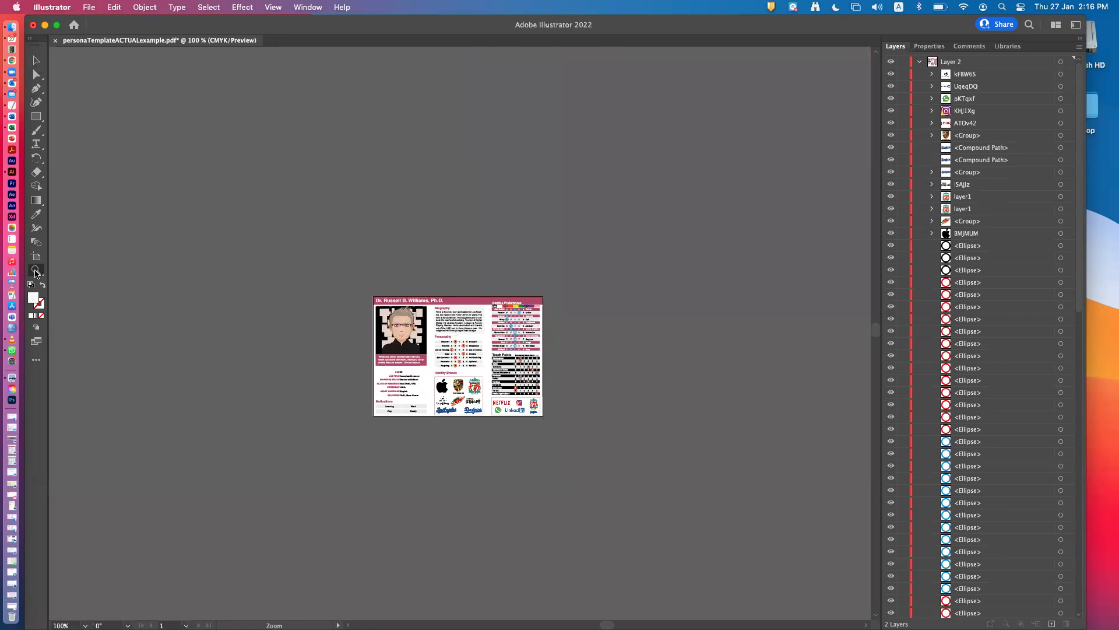
{"action": "key", "text": "super+0"}
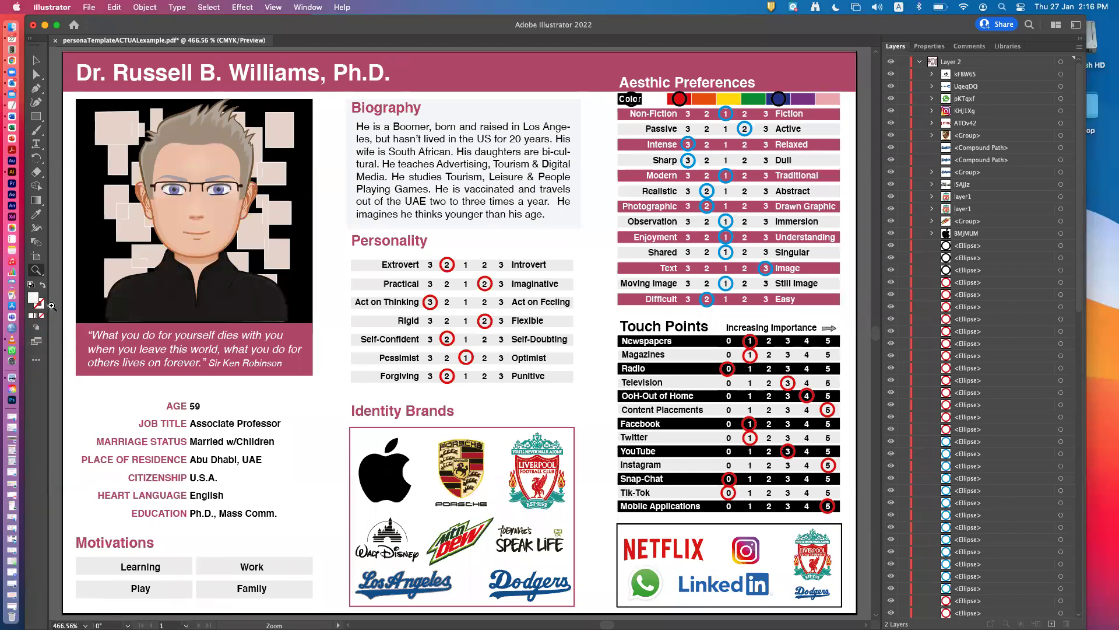
{"action": "double_click", "coordinate": [36, 270]}
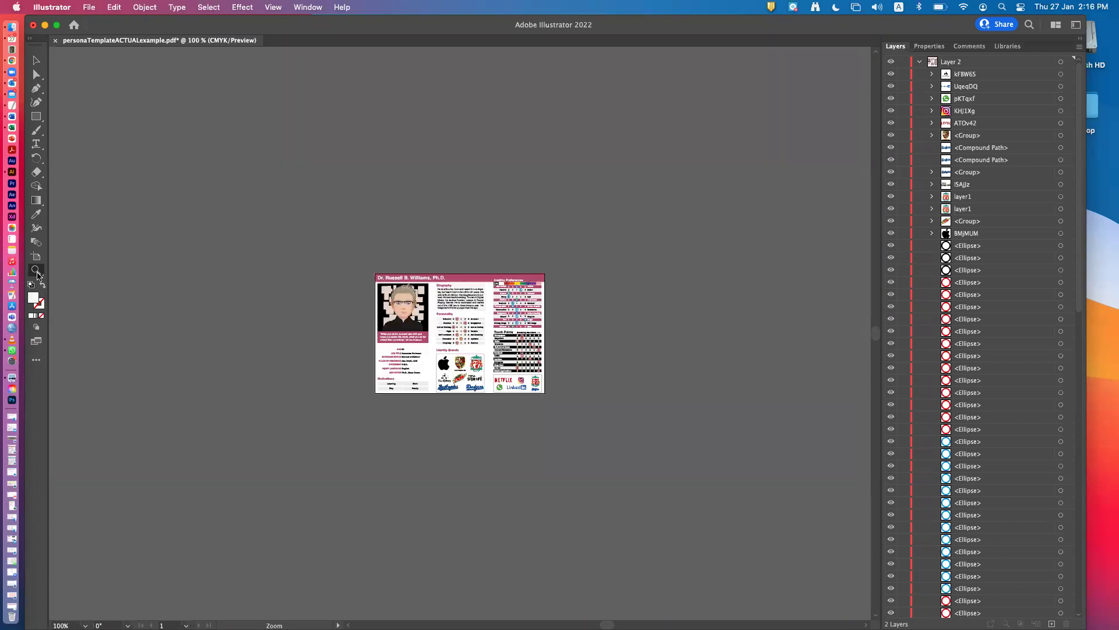
{"action": "left_click", "coordinate": [273, 7]}
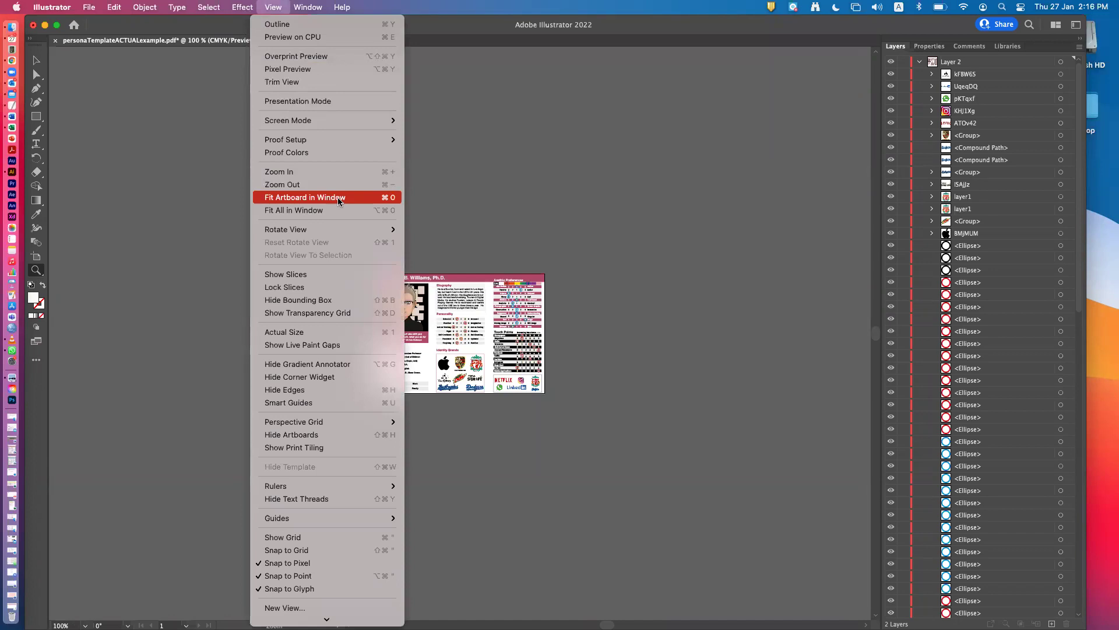
{"action": "left_click", "coordinate": [339, 201]}
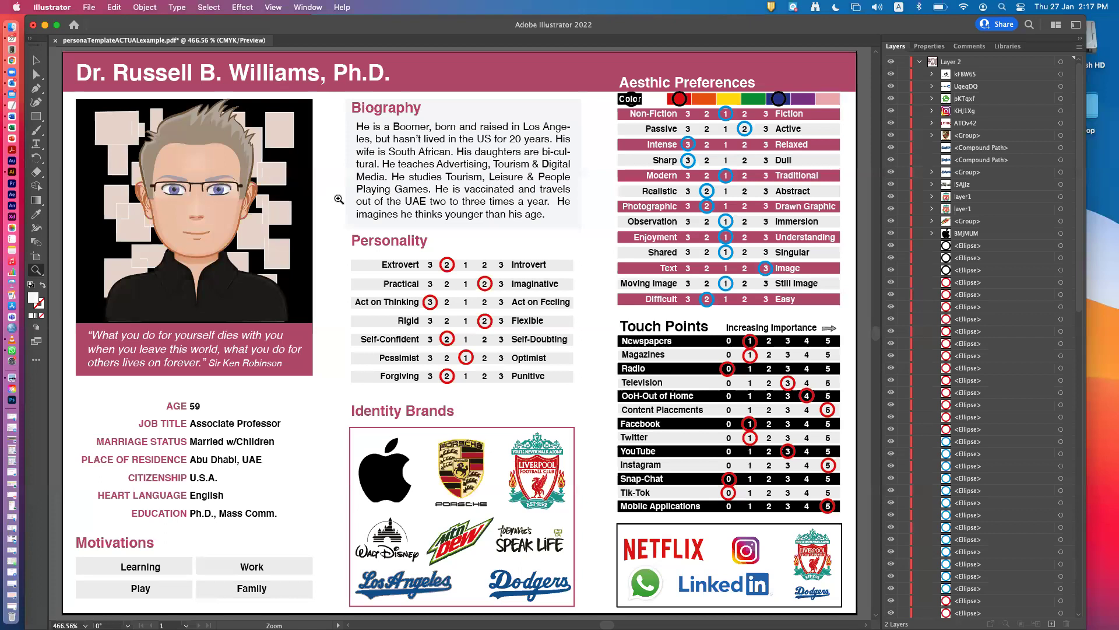
Select the cartoon avatar illustration group with the Selection tool.
{"action": "left_click", "coordinate": [36, 61]}
{"action": "left_click", "coordinate": [186, 186]}
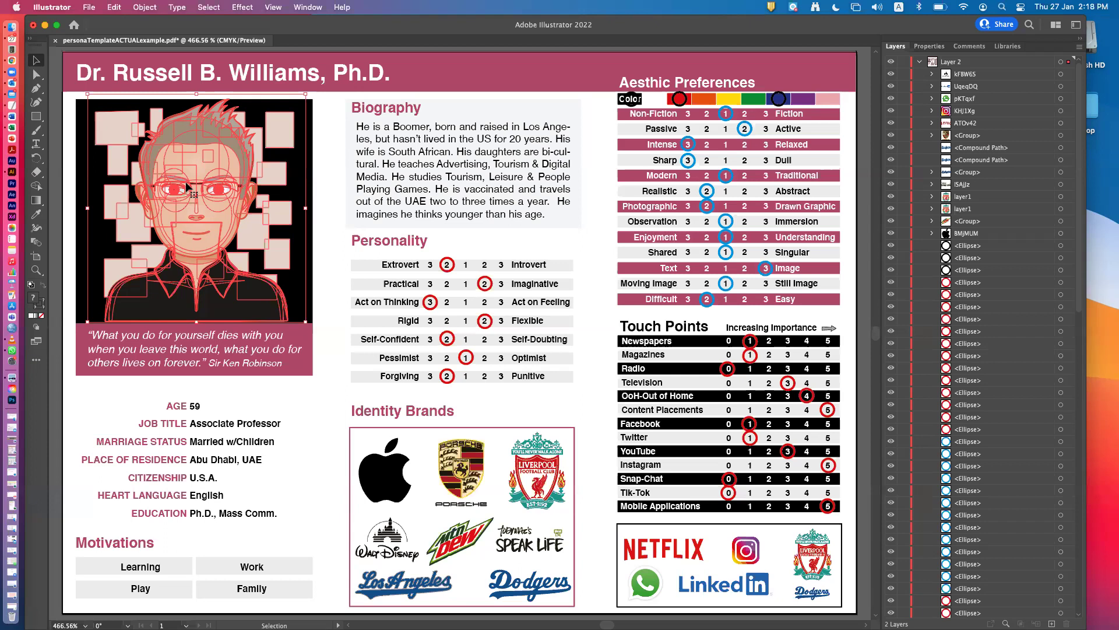
Delete the <Linked File> layer under svga-group-wrapper, then re-target the avatar group.
{"action": "scroll", "coordinate": [187, 186], "scroll_direction": "down", "scroll_amount": 3}
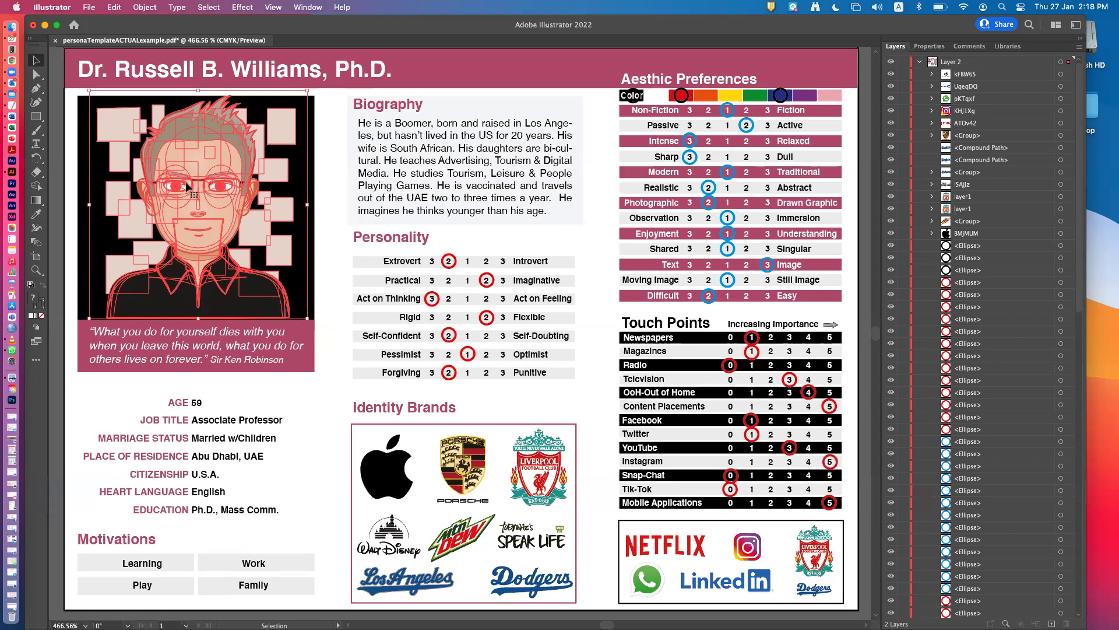
{"action": "scroll", "coordinate": [181, 232], "scroll_direction": "up", "scroll_amount": 2}
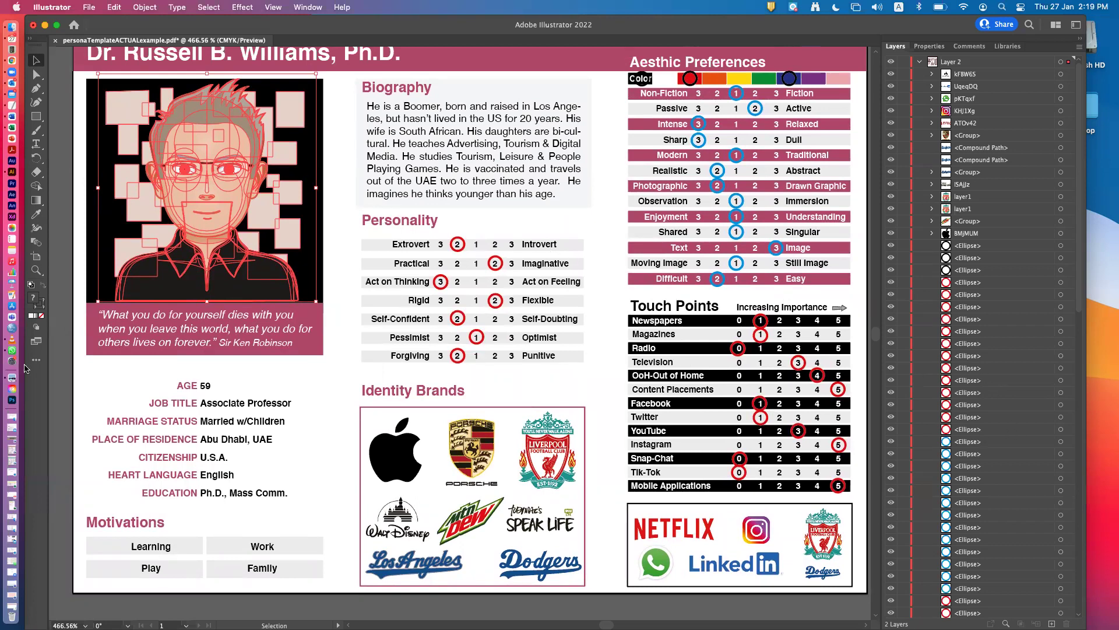
{"action": "scroll", "coordinate": [1045, 556], "scroll_direction": "down", "scroll_amount": 10}
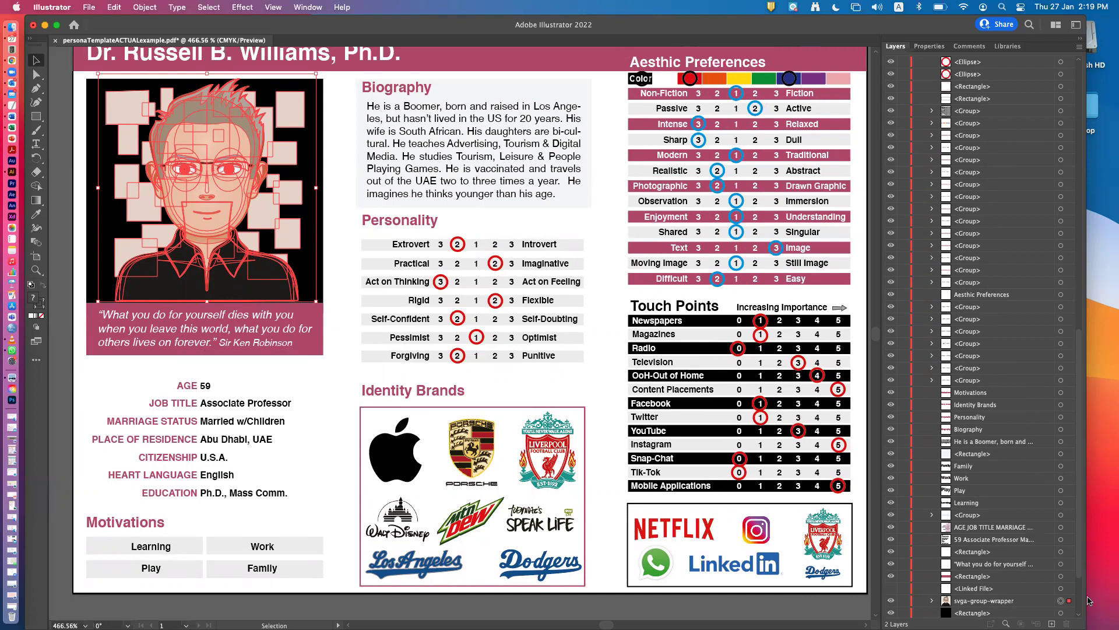
{"action": "scroll", "coordinate": [993, 518], "scroll_direction": "down", "scroll_amount": 2}
{"action": "scroll", "coordinate": [993, 518], "scroll_direction": "down", "scroll_amount": 1}
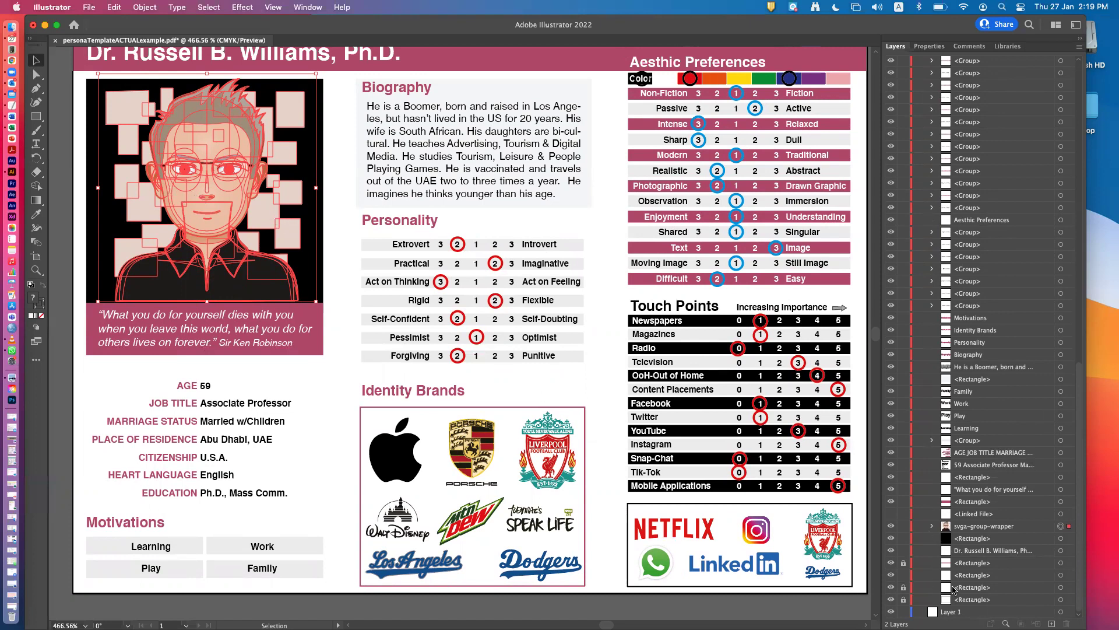
{"action": "left_click", "coordinate": [1060, 528]}
{"action": "left_click", "coordinate": [1061, 514]}
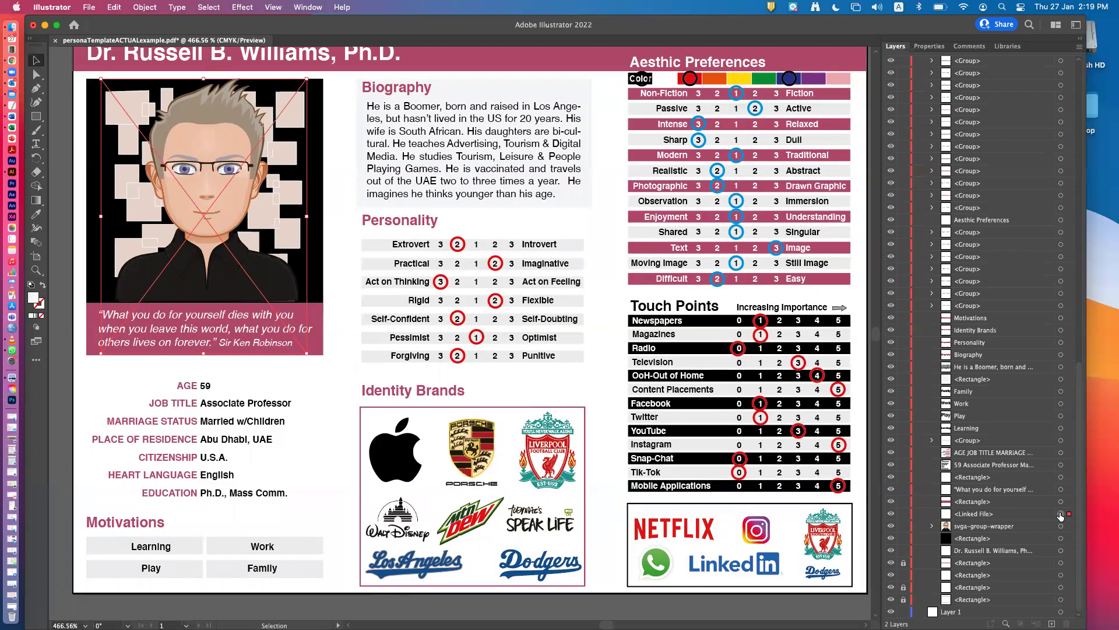
{"action": "key", "text": "Delete"}
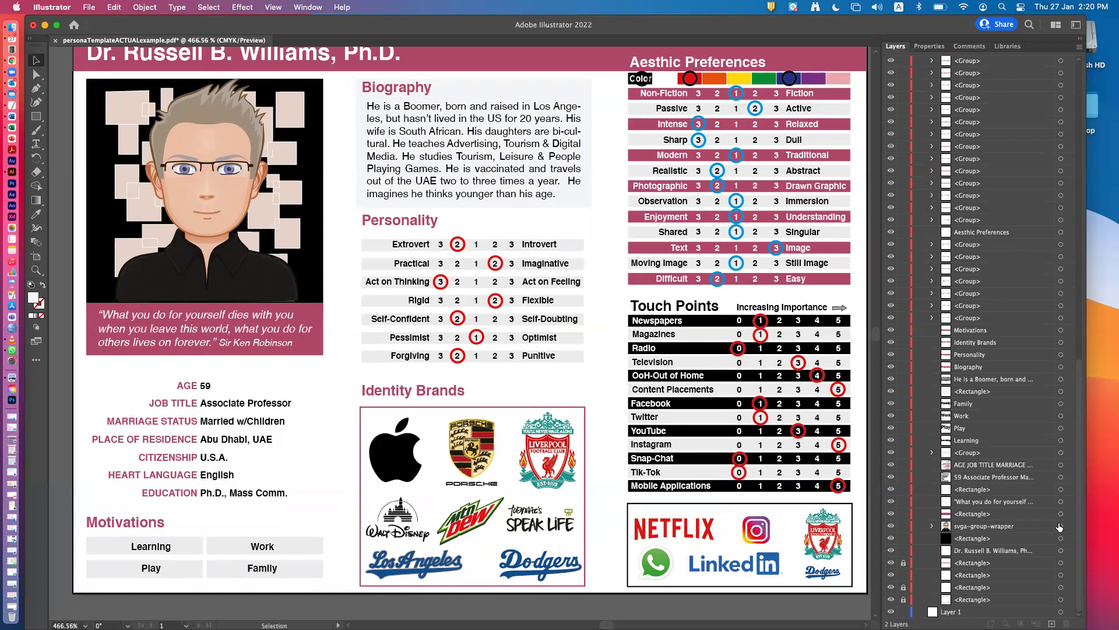
{"action": "left_click", "coordinate": [1060, 526]}
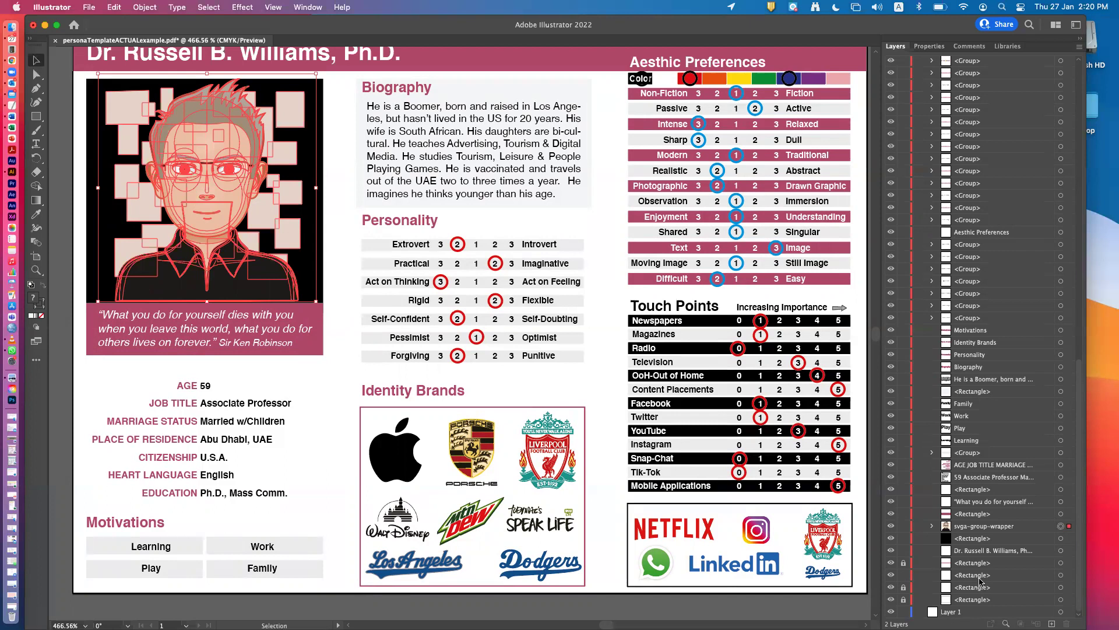
{"action": "left_click", "coordinate": [891, 527]}
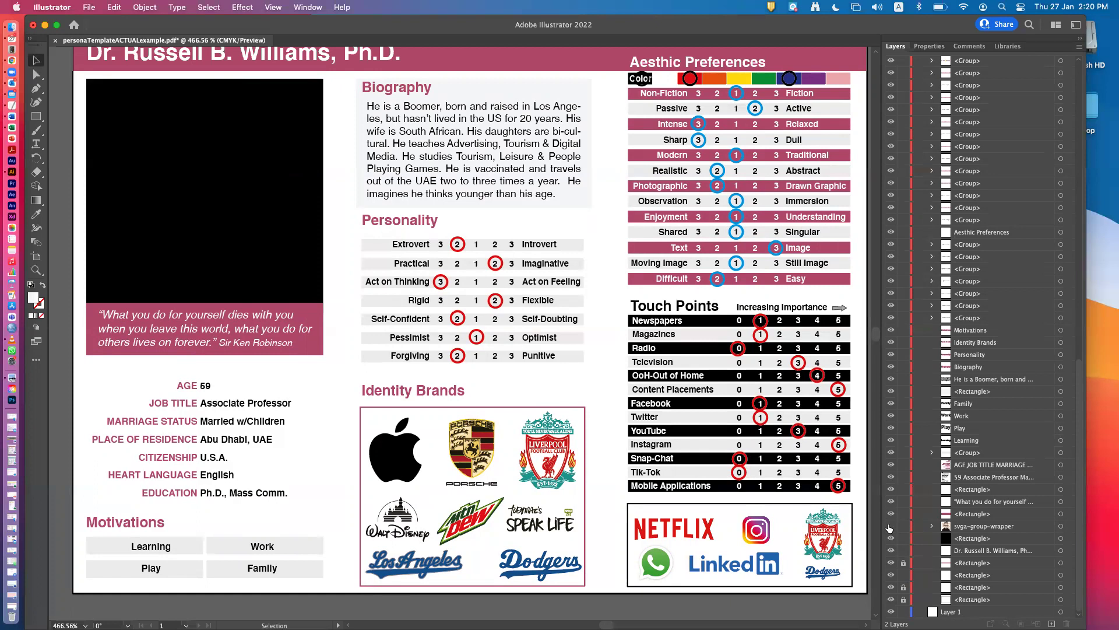
{"action": "left_click", "coordinate": [889, 525]}
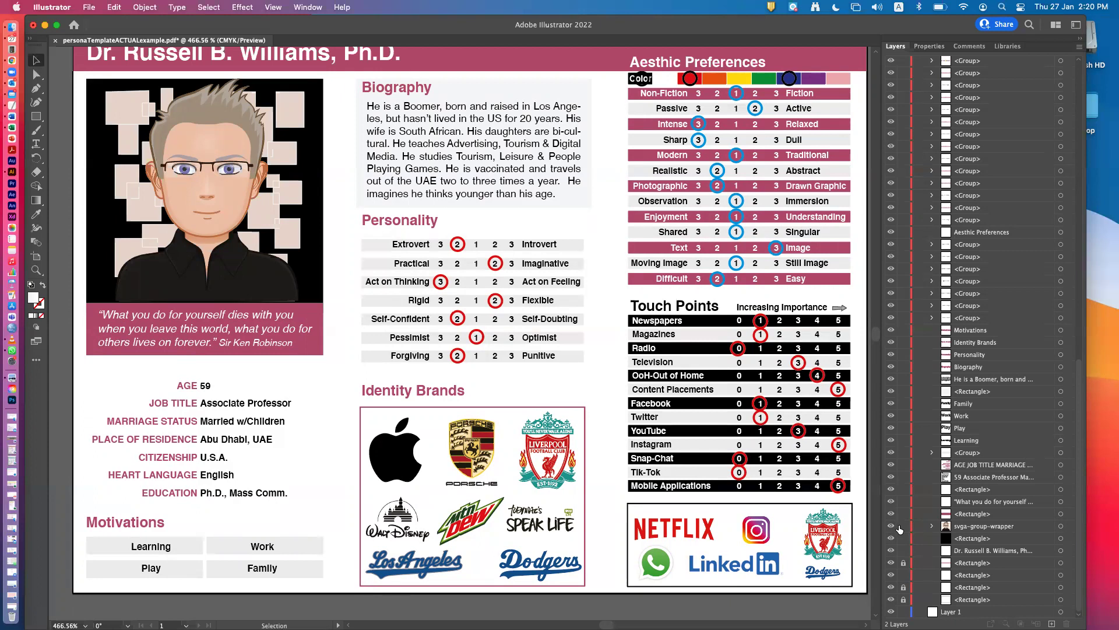
{"action": "left_click", "coordinate": [145, 138]}
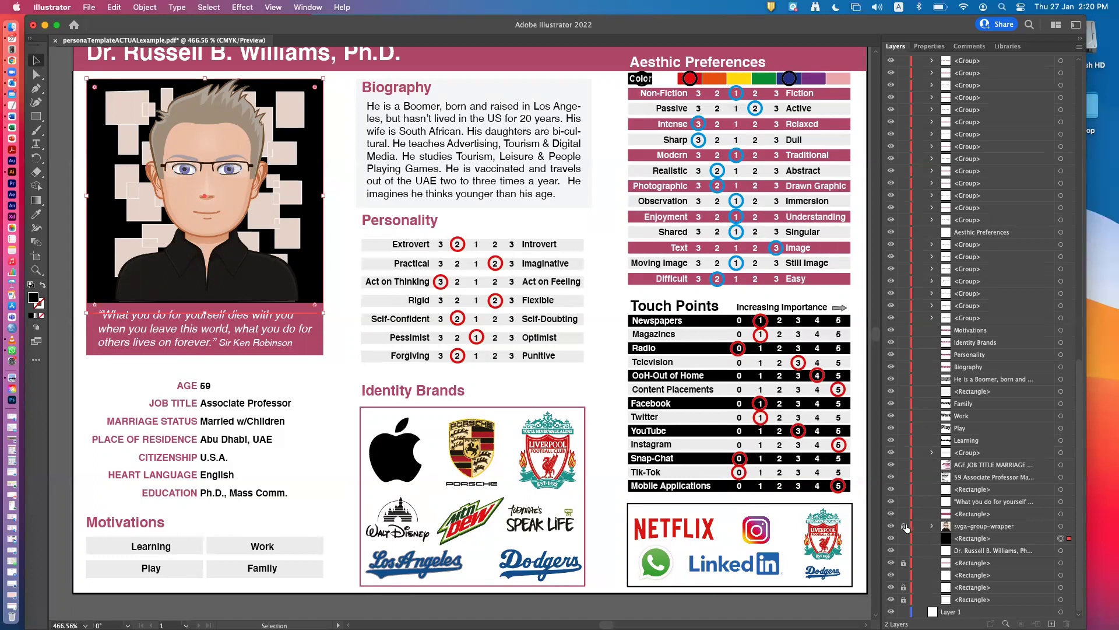
{"action": "left_click", "coordinate": [1061, 527]}
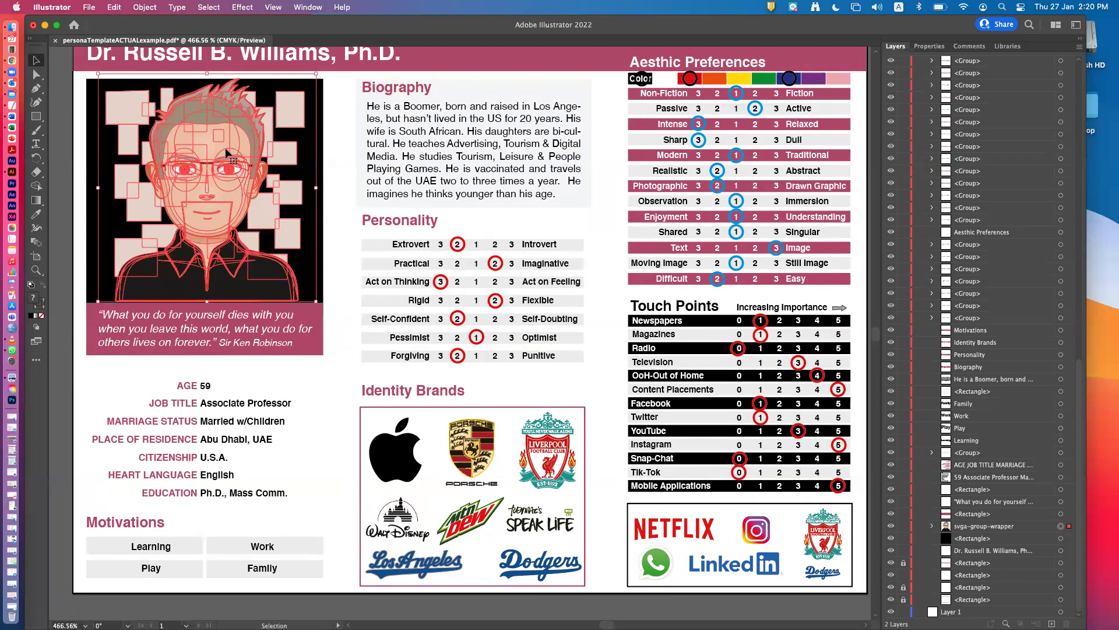
Deselect, then select the avatar artwork with the Direct Selection tool.
{"action": "left_click", "coordinate": [37, 75]}
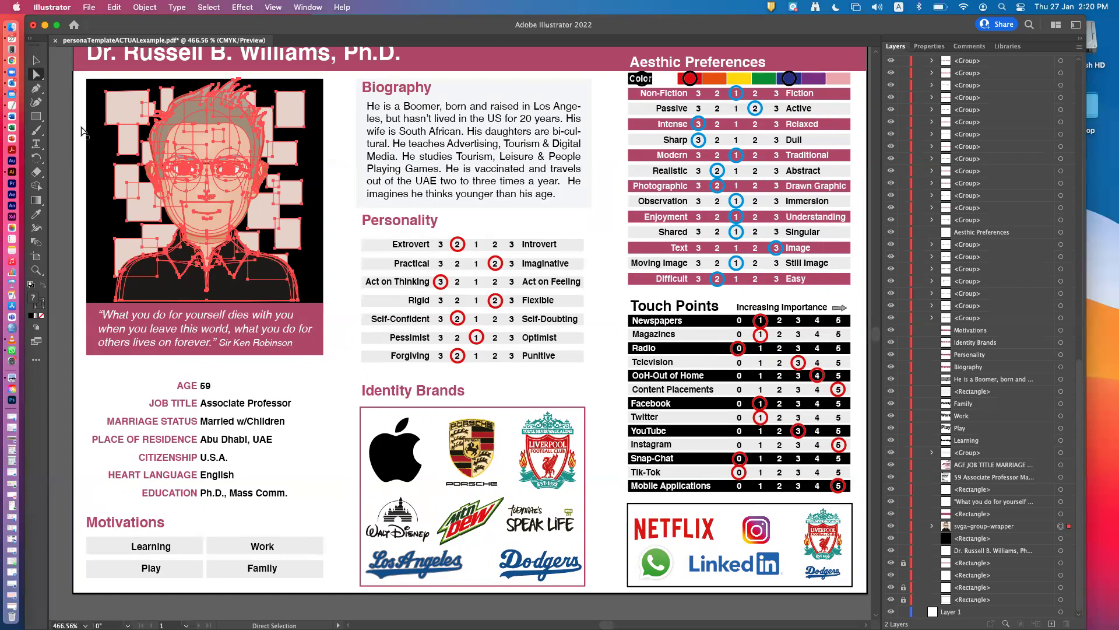
{"action": "left_click", "coordinate": [68, 137]}
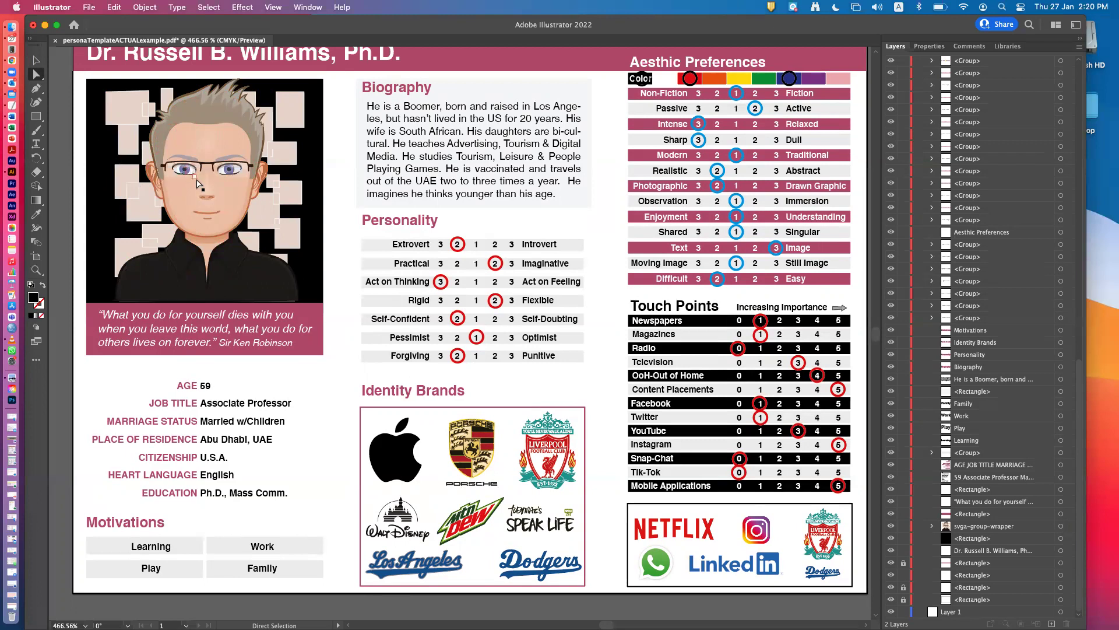
{"action": "left_click", "coordinate": [219, 189]}
Expand svga-group-wrapper and its nested figure groups in the Layers panel.
{"action": "left_click", "coordinate": [932, 527]}
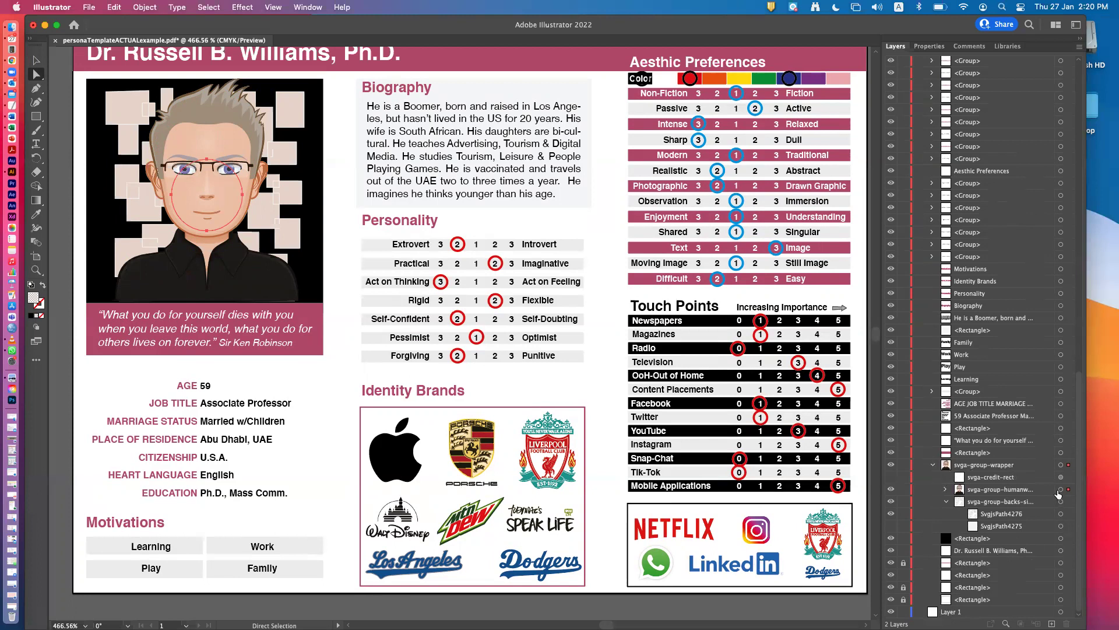
{"action": "left_click", "coordinate": [946, 489]}
{"action": "left_click", "coordinate": [959, 502]}
{"action": "scroll", "coordinate": [993, 512], "scroll_direction": "down", "scroll_amount": 3}
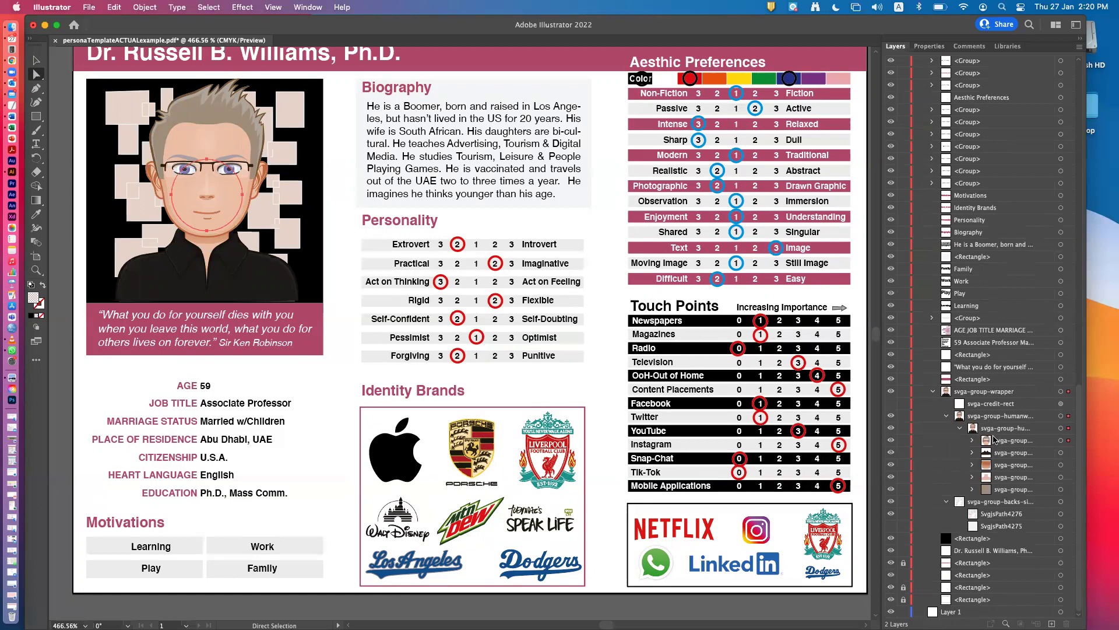
{"action": "left_click", "coordinate": [971, 440]}
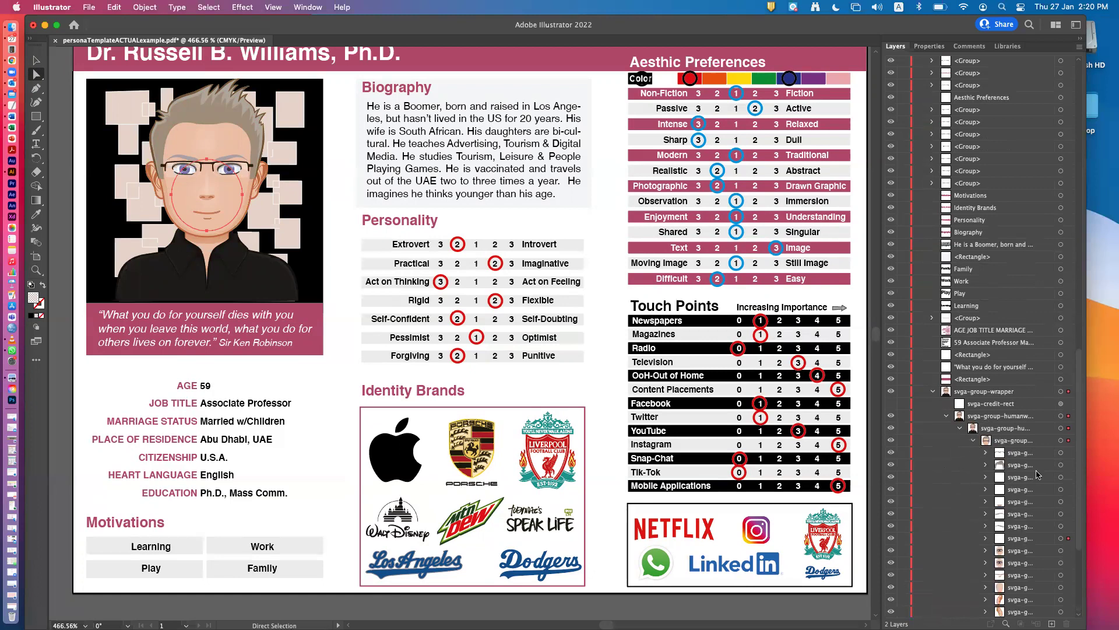
{"action": "scroll", "coordinate": [1044, 499], "scroll_direction": "down", "scroll_amount": 5}
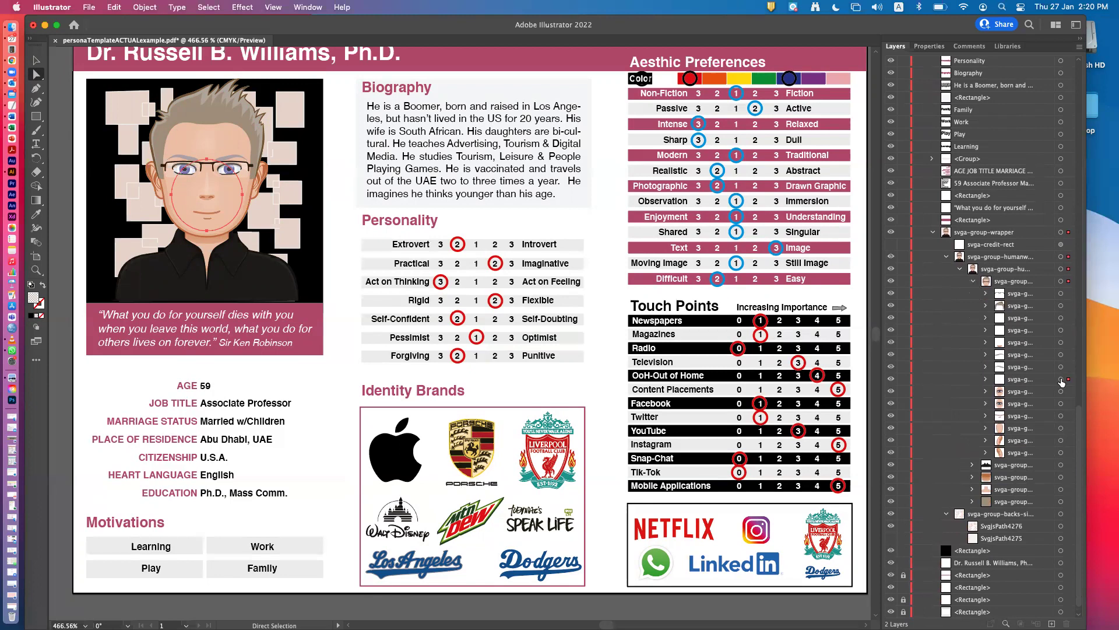
Target the avatar's head group, reveal its paths, and select one head path.
{"action": "left_click", "coordinate": [1062, 379]}
{"action": "left_click", "coordinate": [985, 380]}
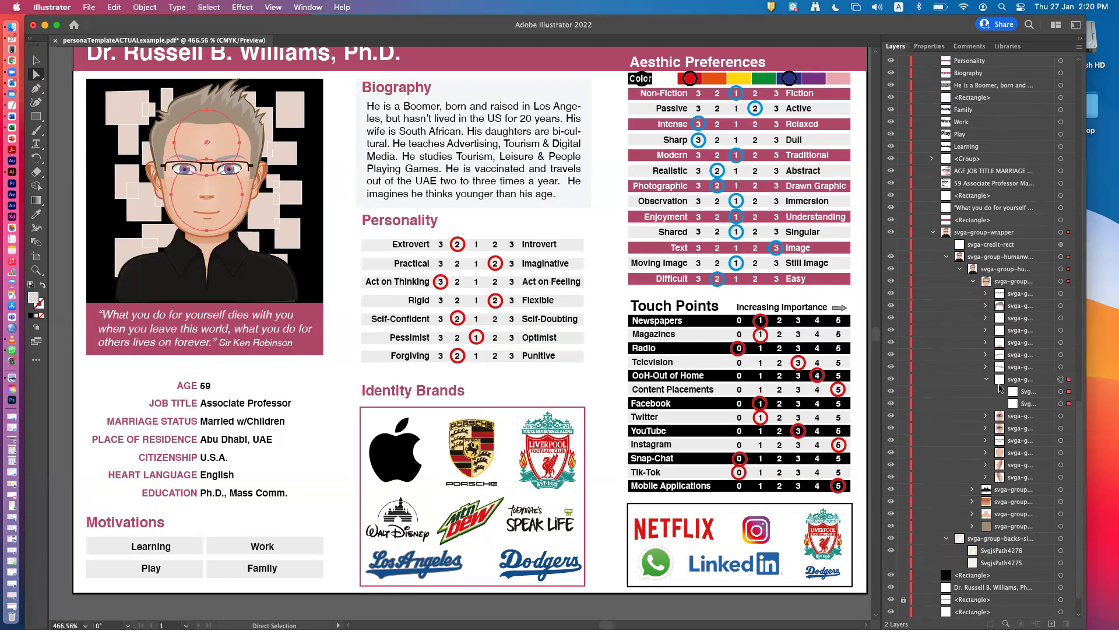
{"action": "left_click", "coordinate": [1061, 404]}
Target the avatar's hair group and expand it to show its three paths.
{"action": "left_click", "coordinate": [1061, 306]}
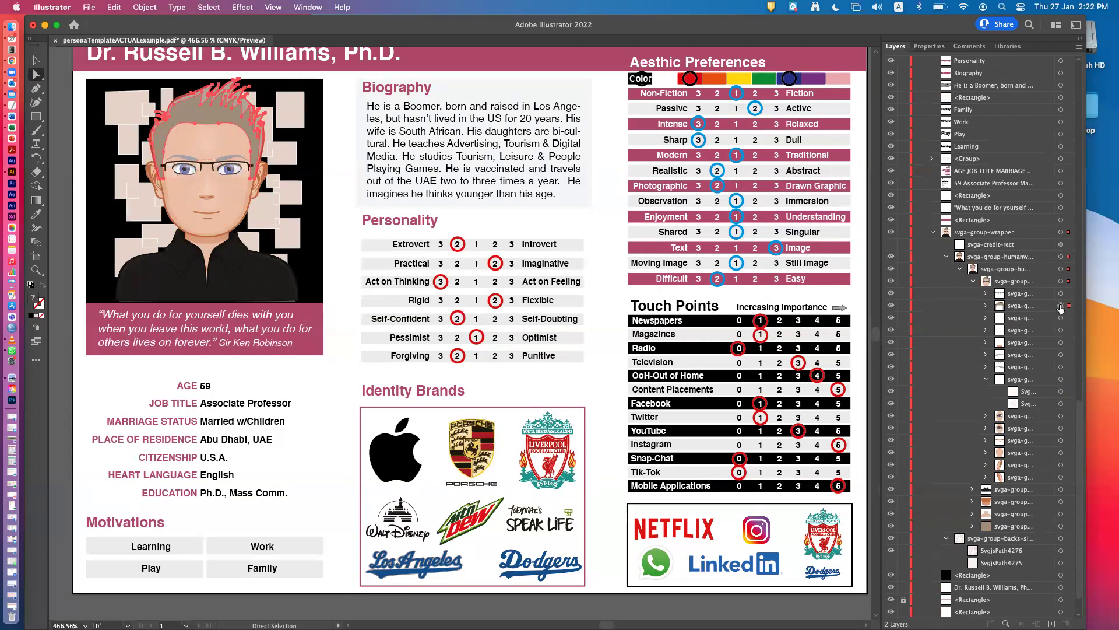
{"action": "left_click", "coordinate": [986, 306]}
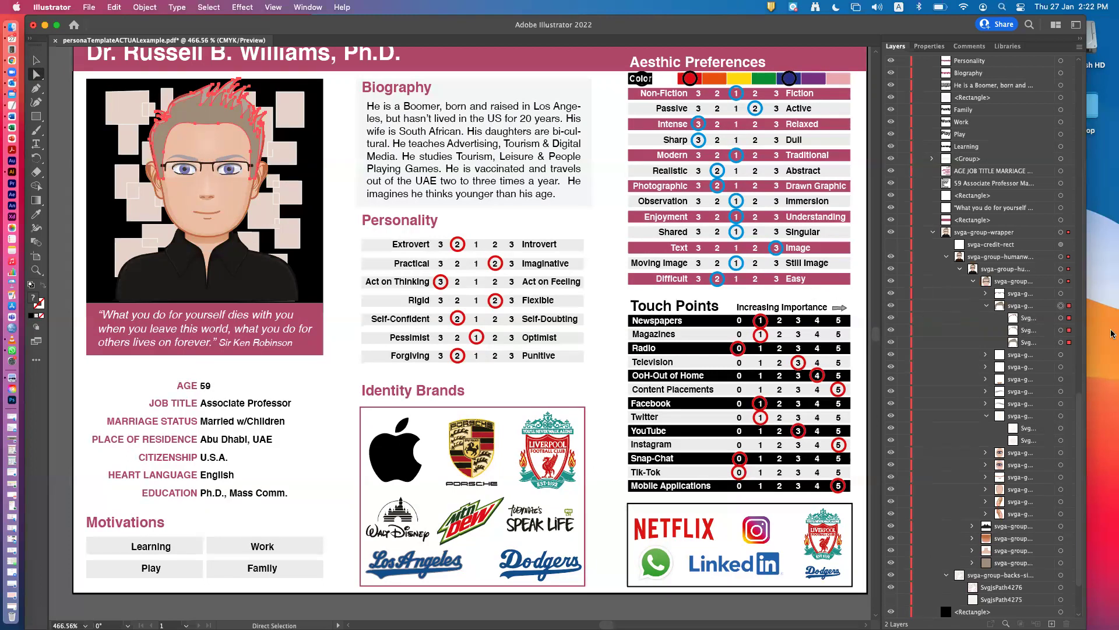
Target each of the three hair paths in turn, then switch to the Selection tool.
{"action": "left_click", "coordinate": [1061, 318]}
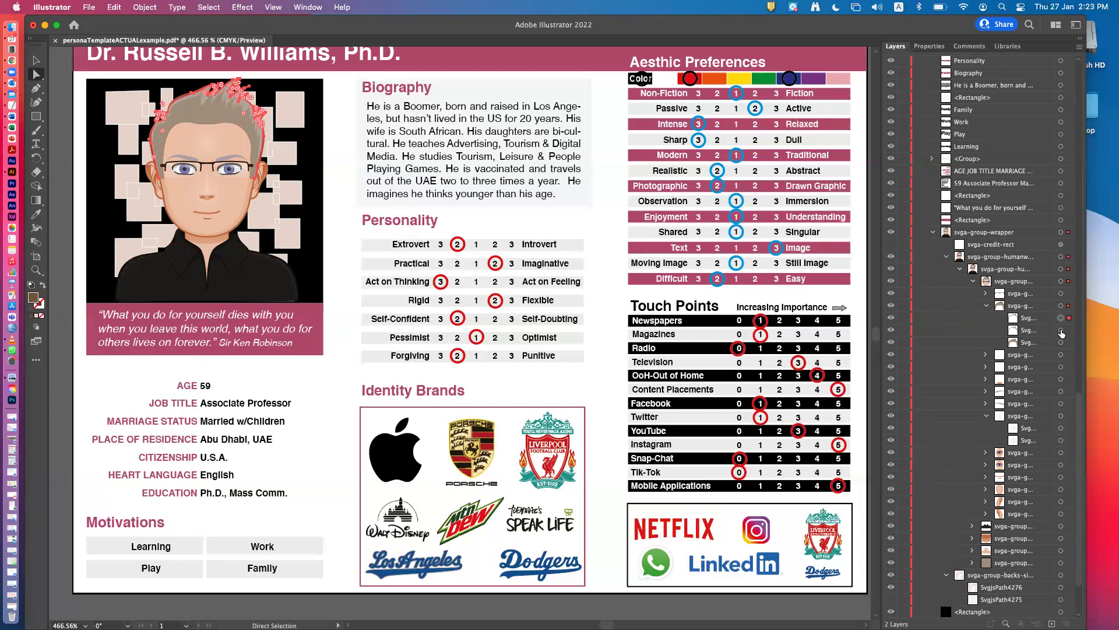
{"action": "left_click", "coordinate": [1061, 330]}
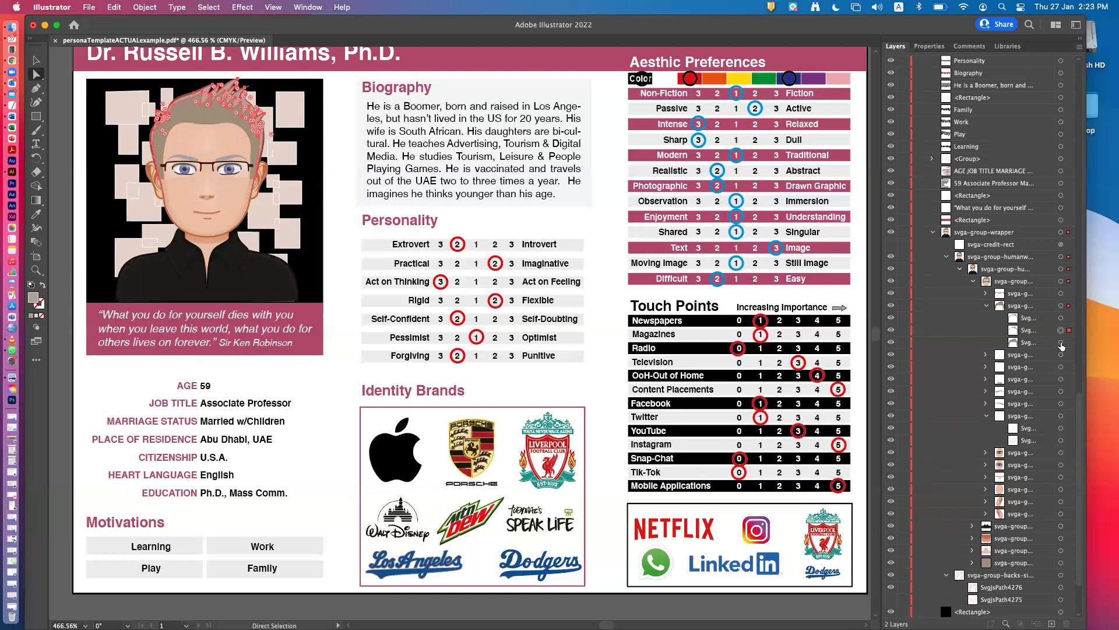
{"action": "left_click", "coordinate": [1060, 343]}
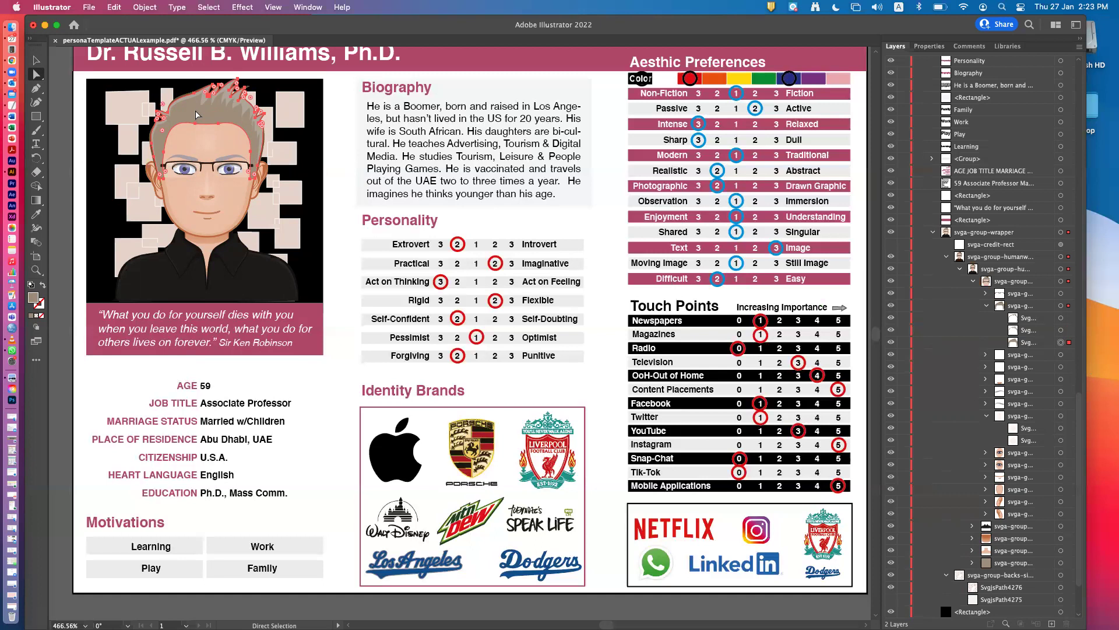
{"action": "left_click", "coordinate": [36, 60]}
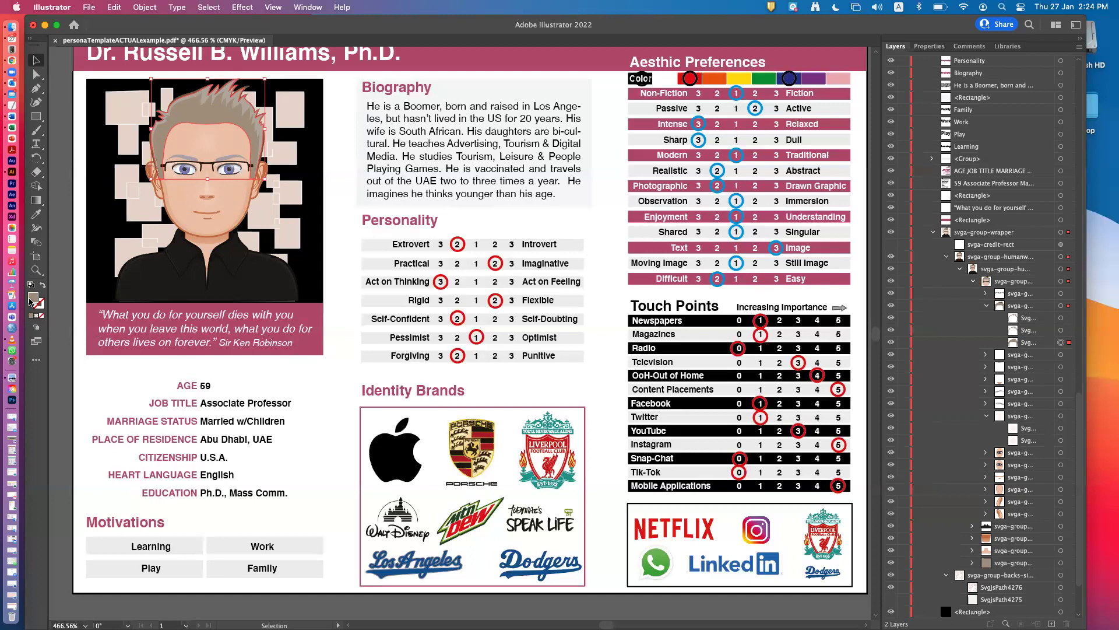
Try an orange and then a magenta hair colour in the Color Picker, then undo back to grey.
{"action": "double_click", "coordinate": [32, 299]}
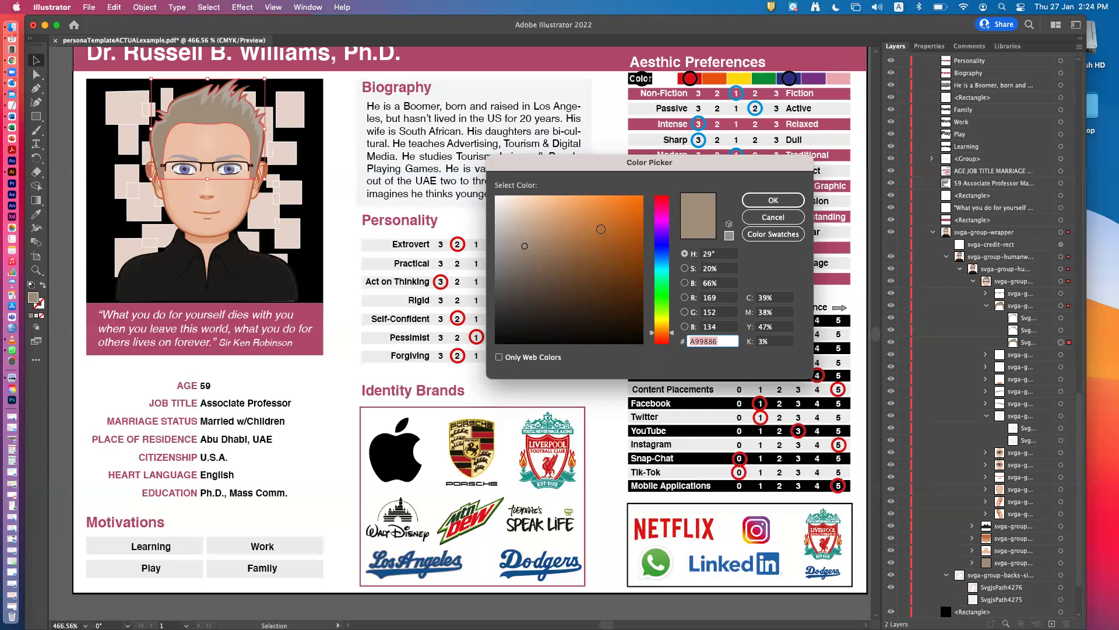
{"action": "left_click", "coordinate": [618, 225]}
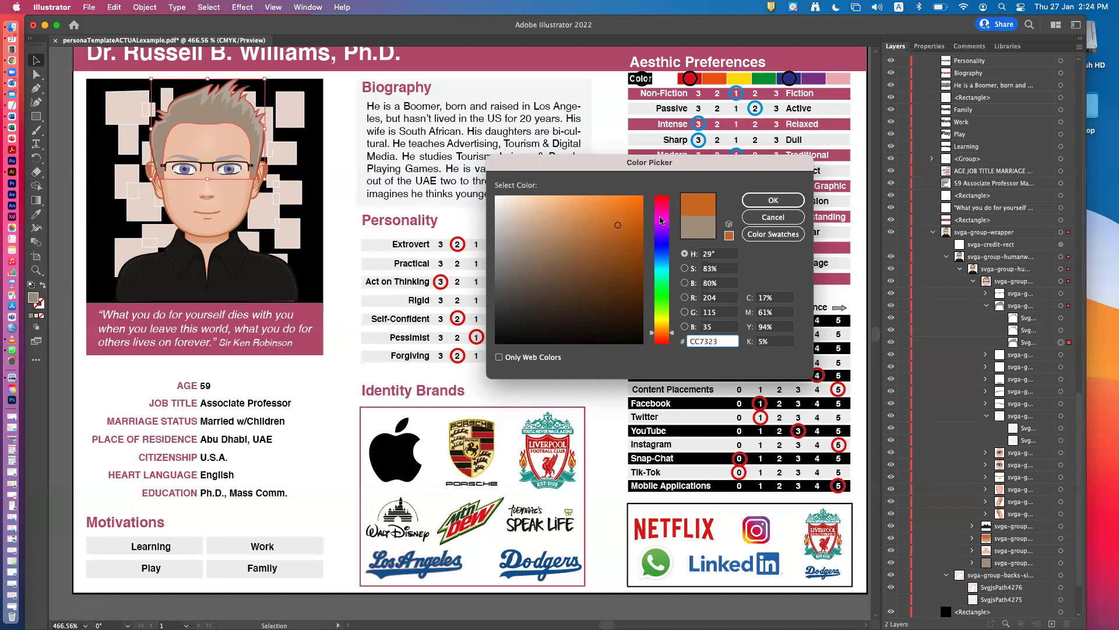
{"action": "left_click", "coordinate": [662, 218]}
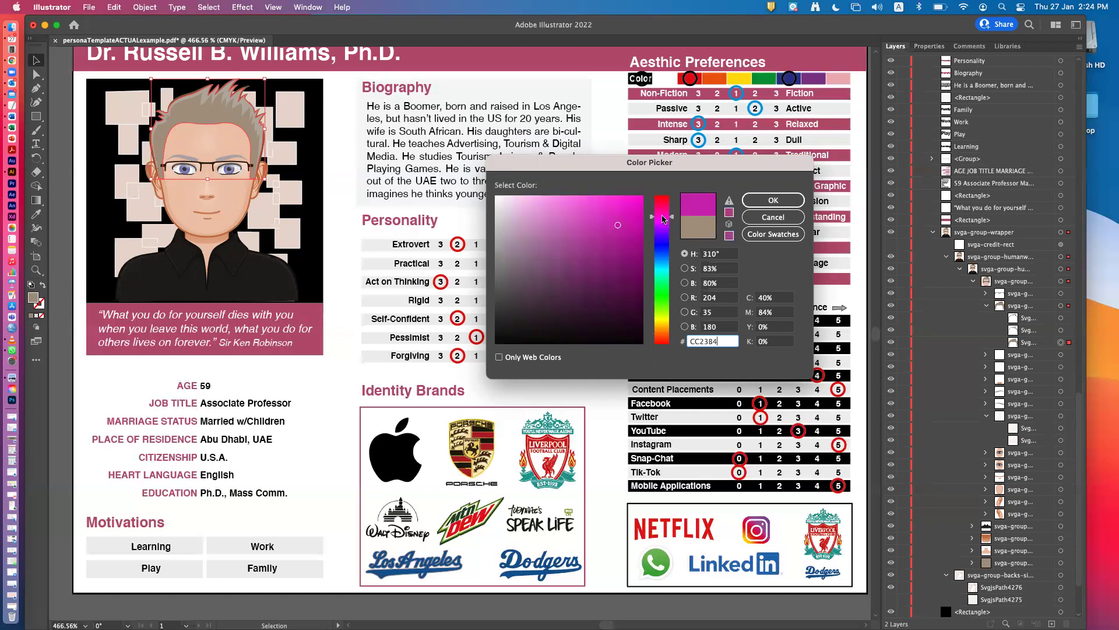
{"action": "left_click", "coordinate": [767, 201]}
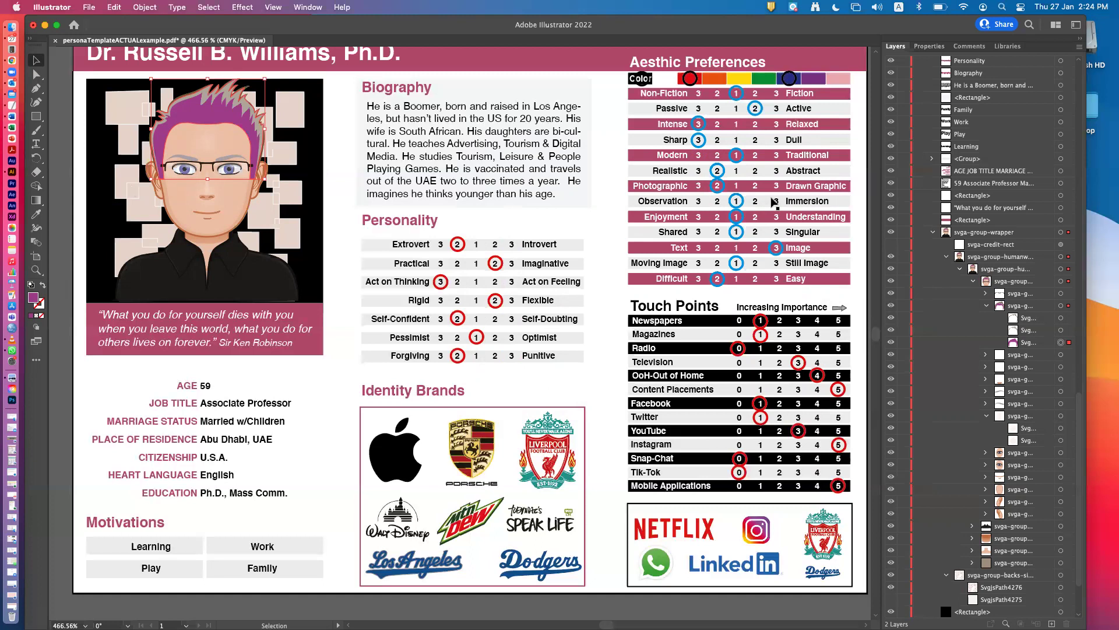
{"action": "key", "text": "super+z"}
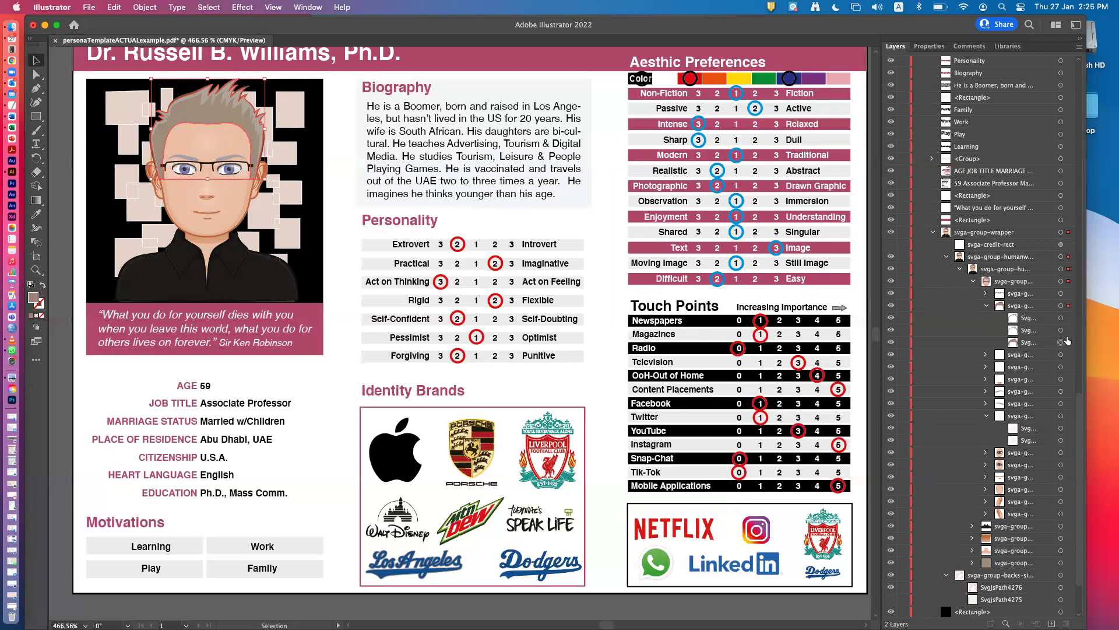
Reselect just the avatar's hair path with the Direct Selection tool.
{"action": "left_click", "coordinate": [1061, 342]}
{"action": "left_click", "coordinate": [69, 213]}
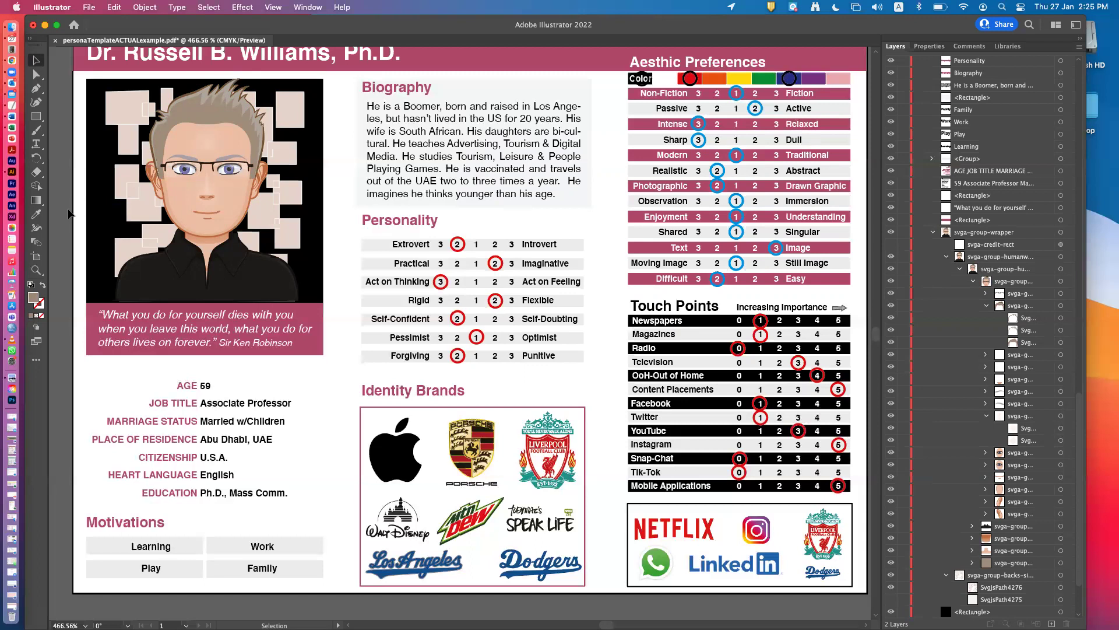
{"action": "left_click", "coordinate": [181, 112]}
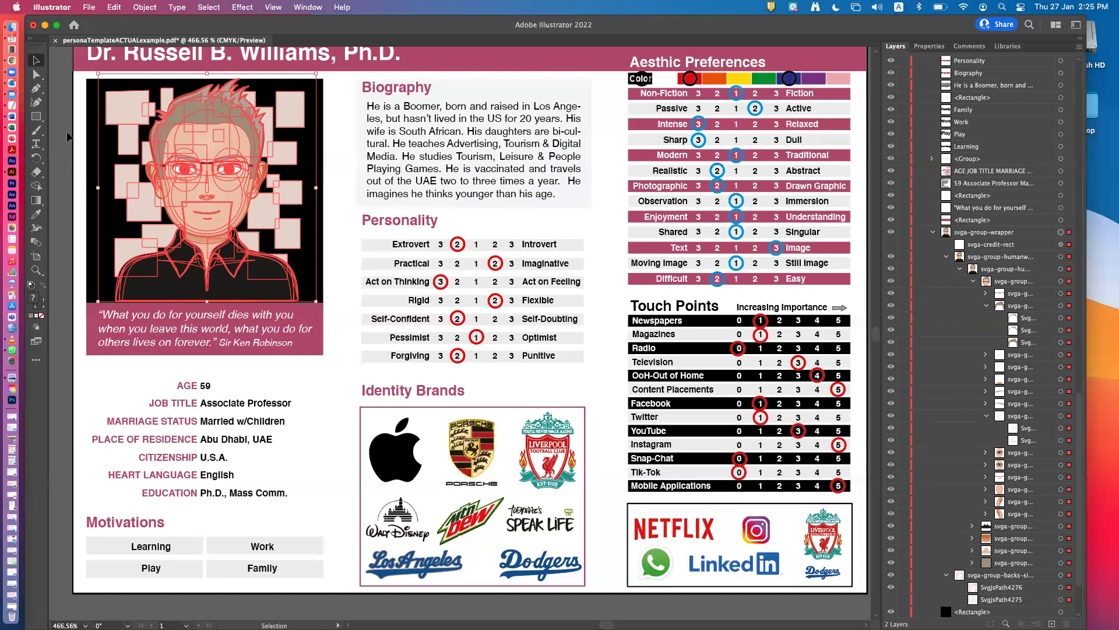
{"action": "left_click", "coordinate": [65, 114]}
{"action": "left_click", "coordinate": [36, 75]}
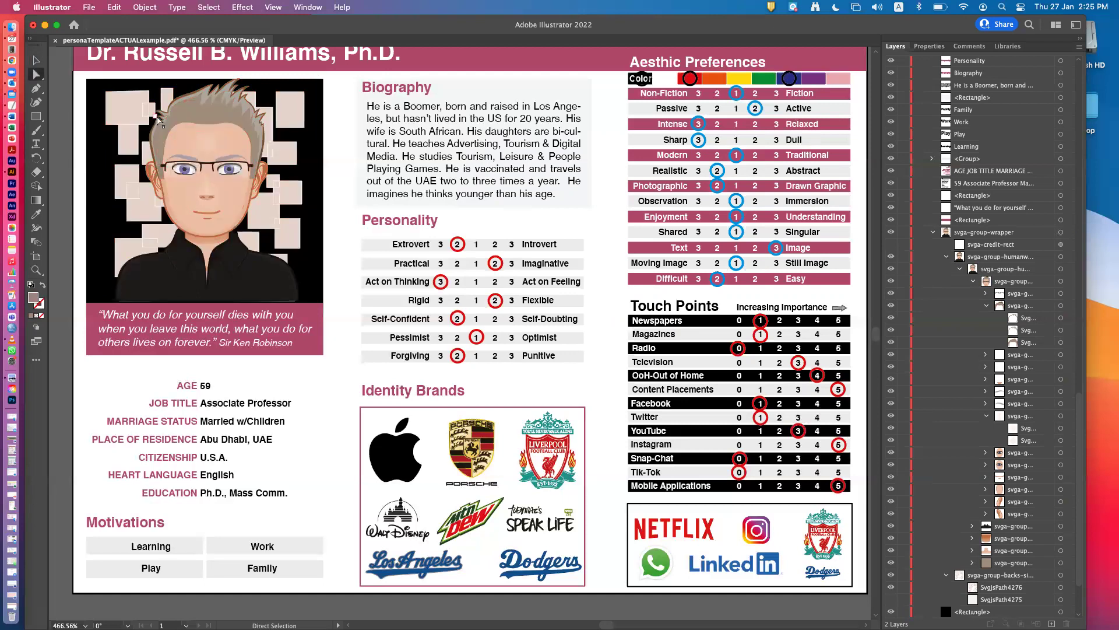
{"action": "left_click", "coordinate": [194, 115]}
{"action": "left_click", "coordinate": [1061, 344]}
{"action": "double_click", "coordinate": [33, 298]}
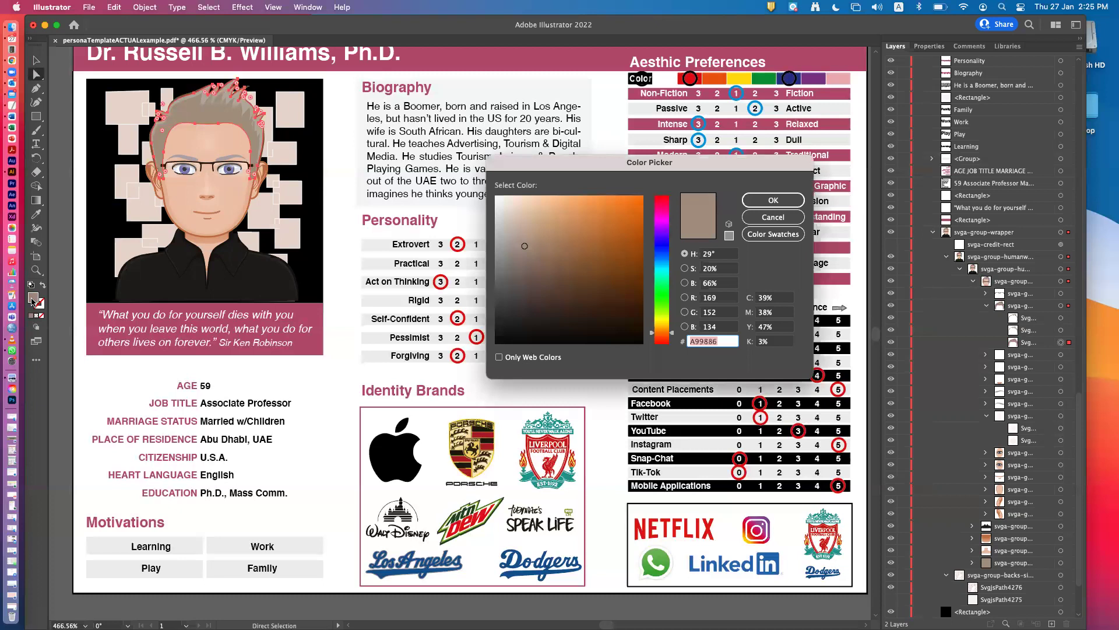
{"action": "left_click", "coordinate": [662, 255]}
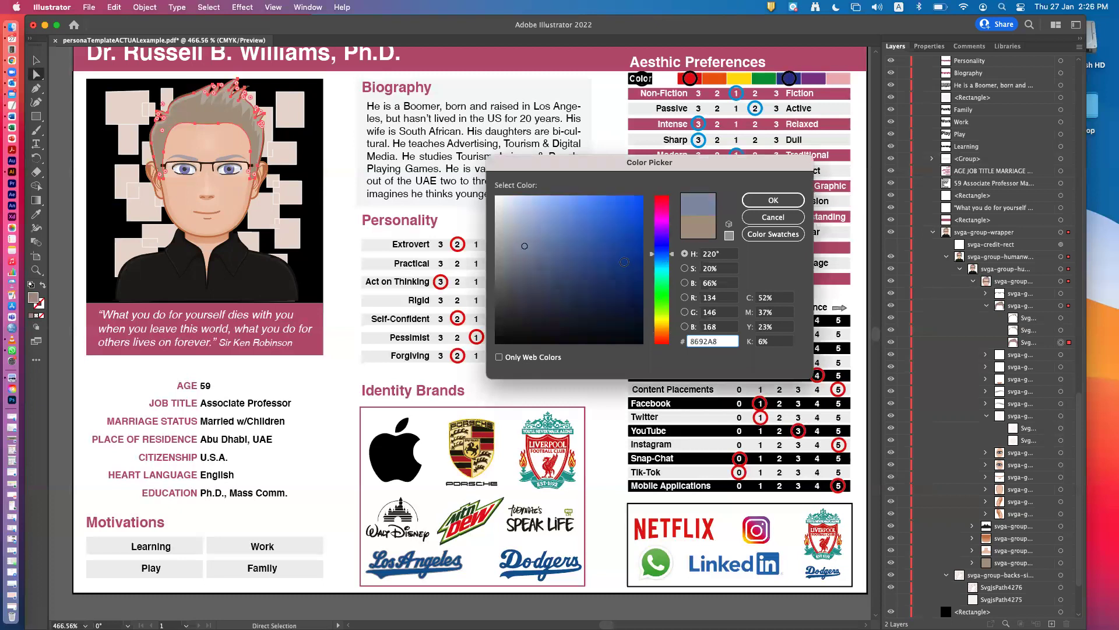
{"action": "left_click", "coordinate": [626, 249]}
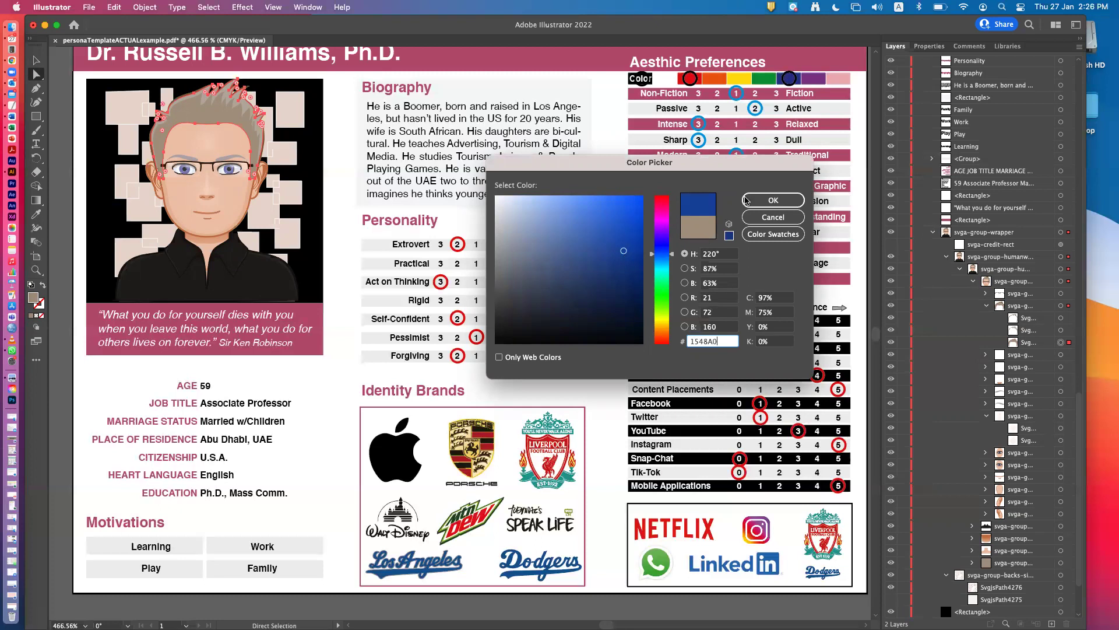
{"action": "left_click", "coordinate": [770, 201]}
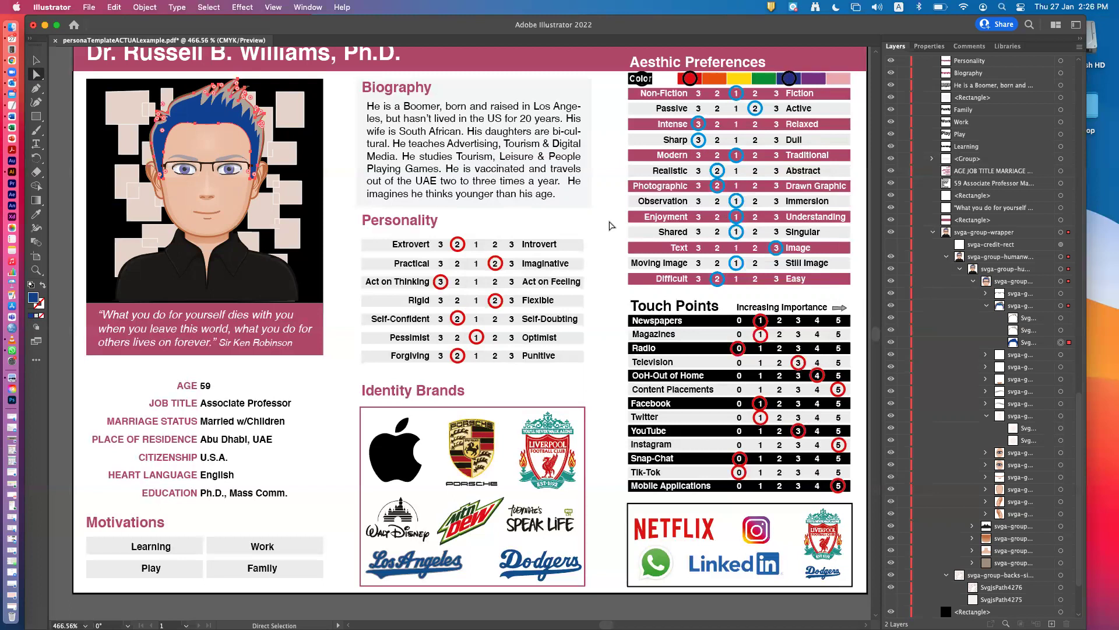
{"action": "left_click", "coordinate": [266, 390]}
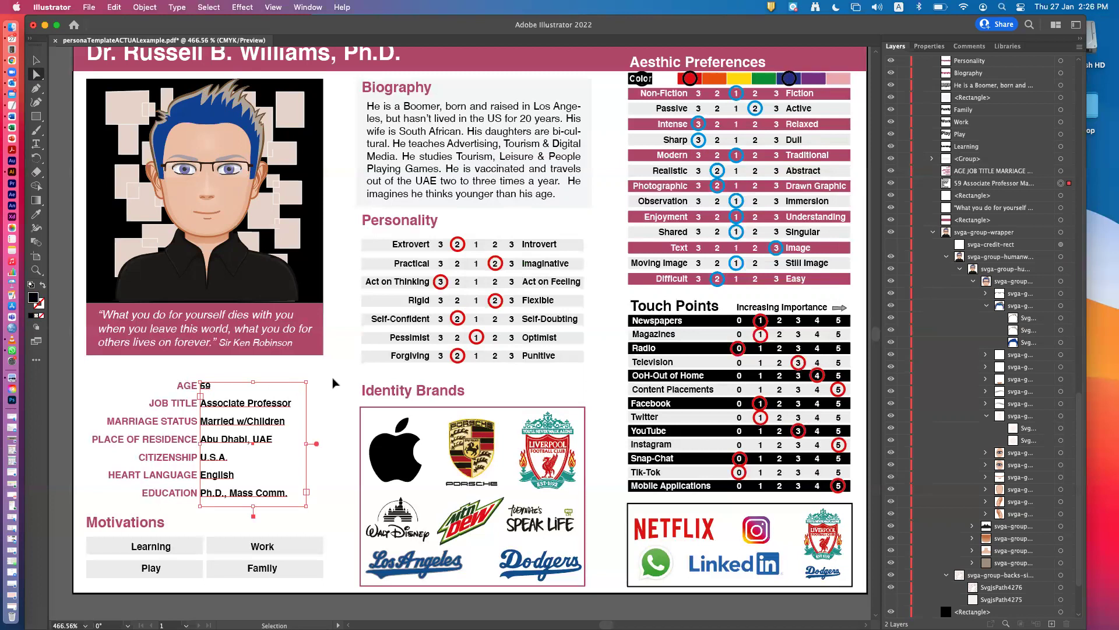
{"action": "key", "text": "super+z"}
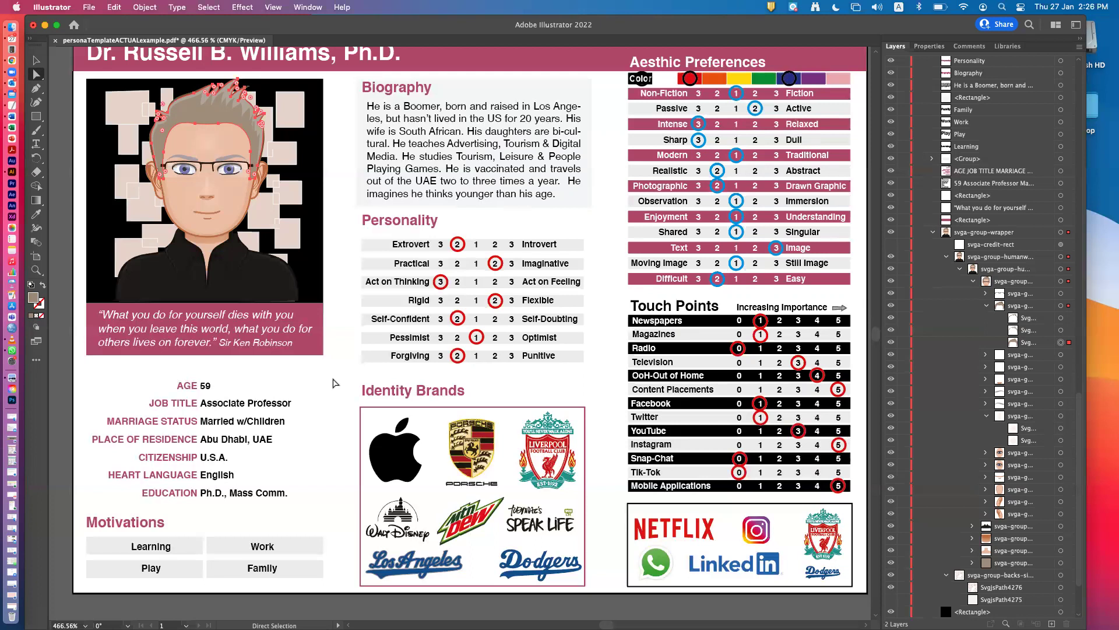
Open personaTemplateACTUALwithDescriptions.pdf, then return to the persona sheet's tab.
{"action": "left_click", "coordinate": [89, 7]}
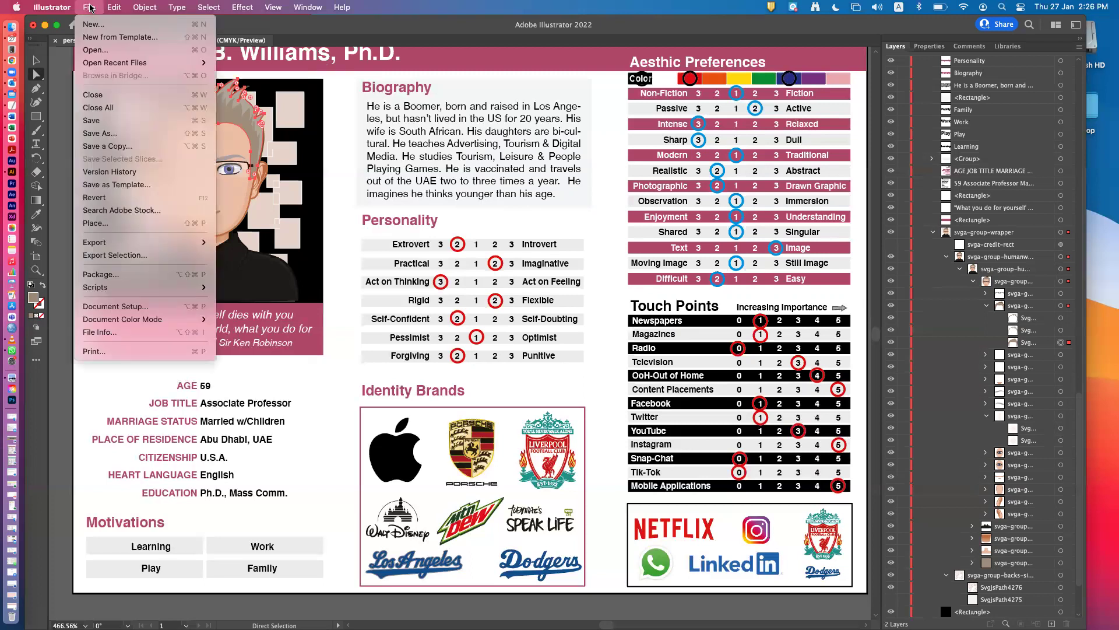
{"action": "left_click", "coordinate": [106, 55]}
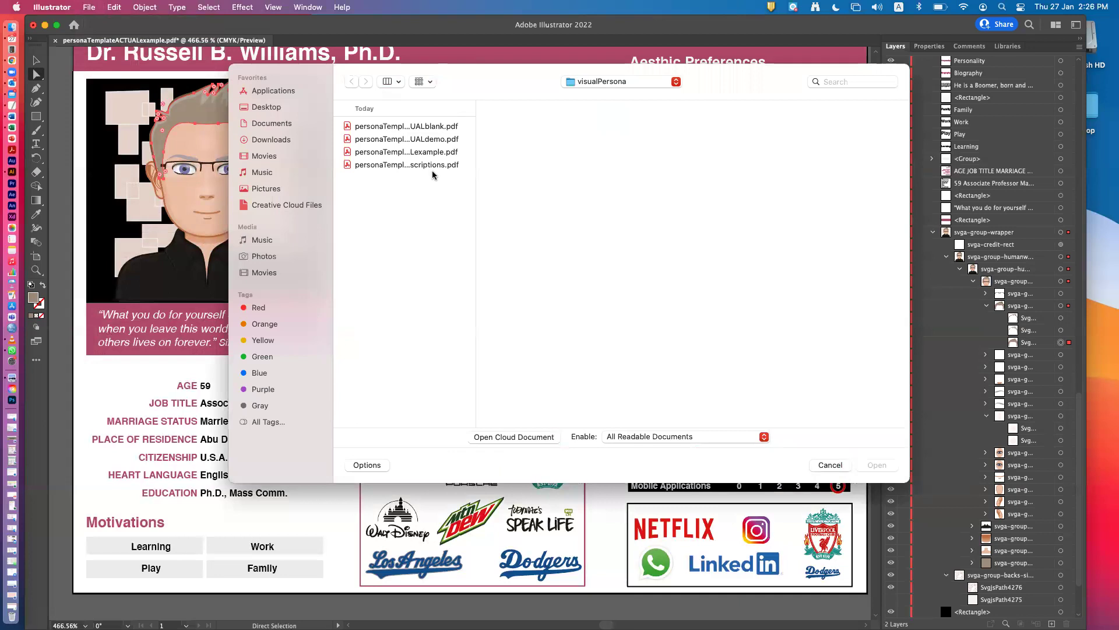
{"action": "left_click", "coordinate": [426, 165]}
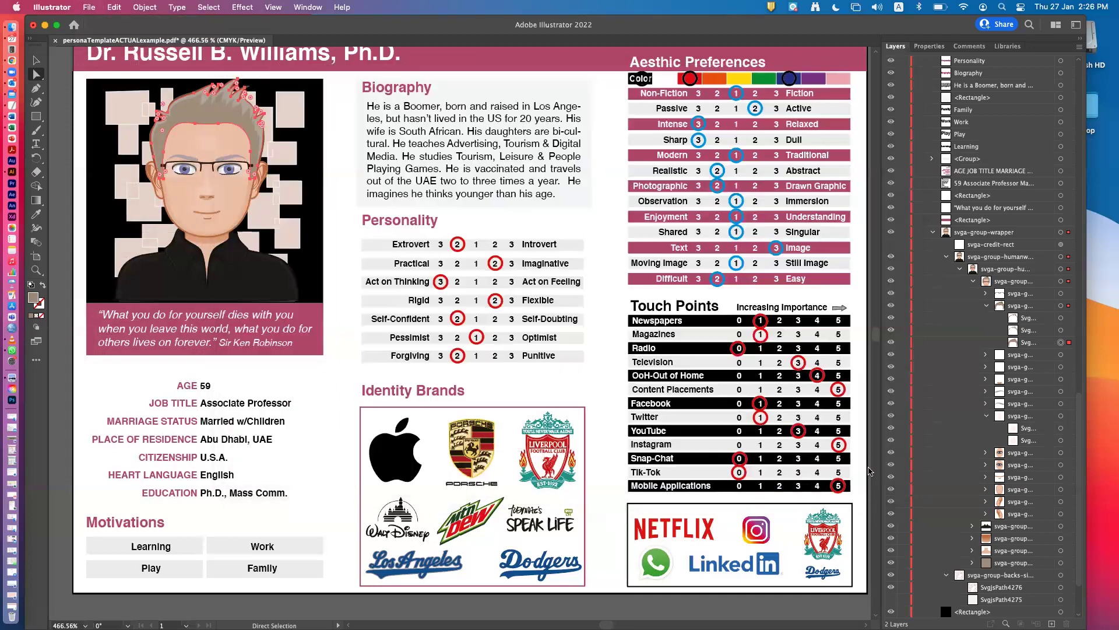
{"action": "left_click", "coordinate": [873, 466]}
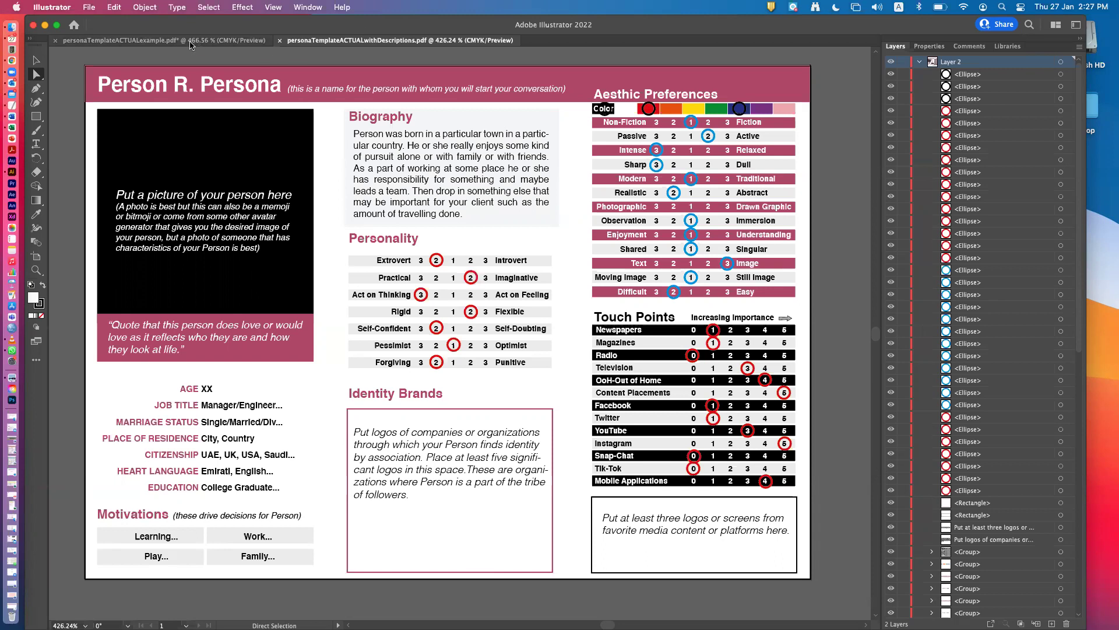
{"action": "left_click", "coordinate": [149, 41]}
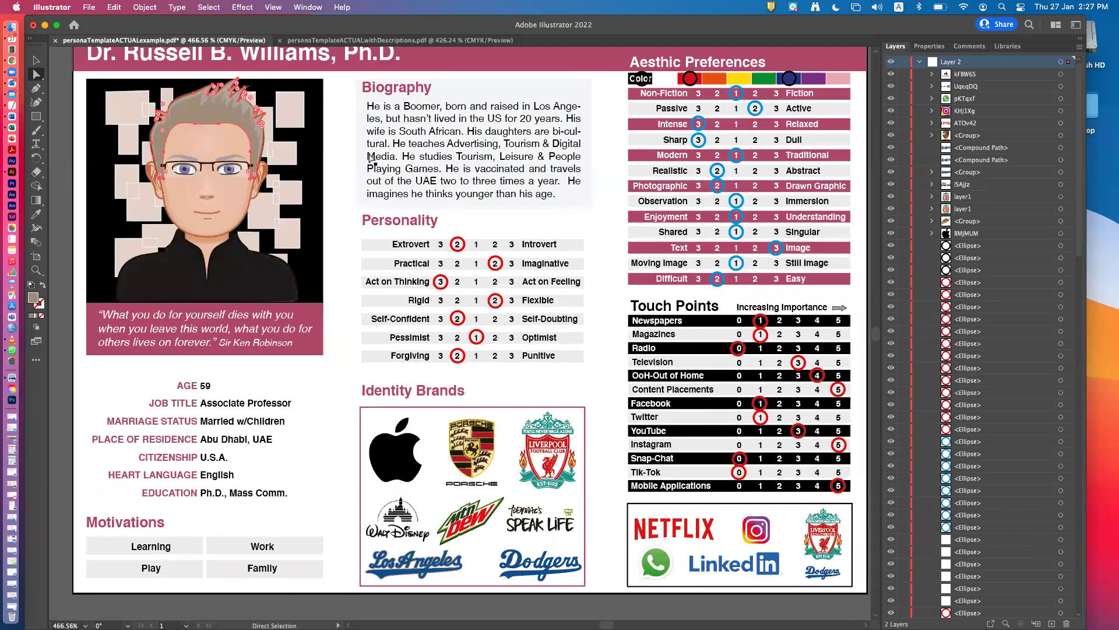
{"action": "scroll", "coordinate": [370, 157], "scroll_direction": "up", "scroll_amount": 2}
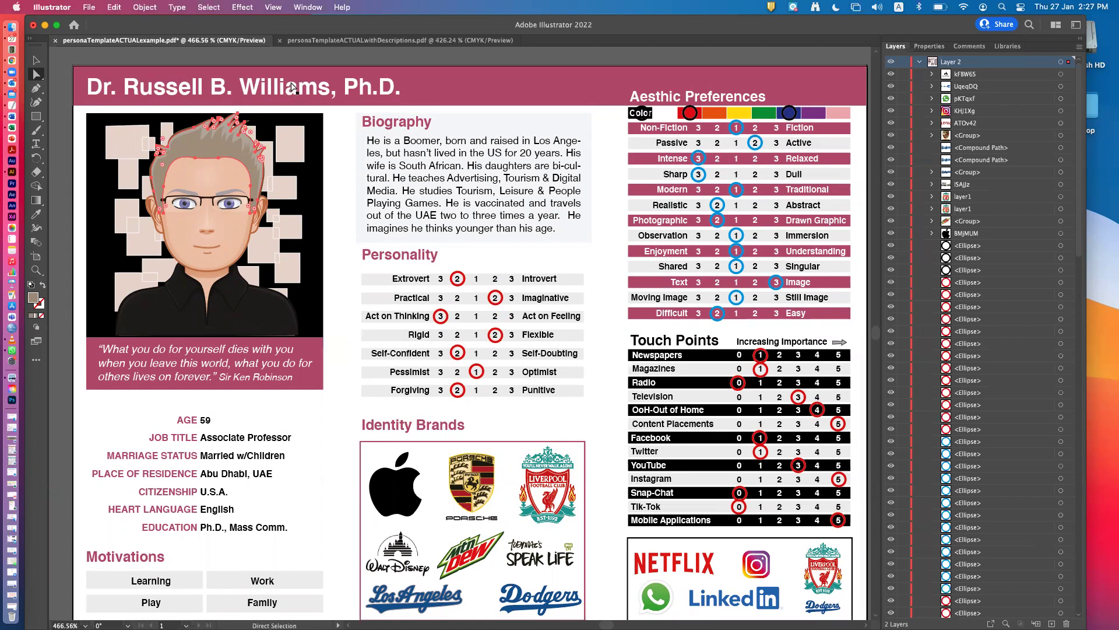
Save As personaTemplateACTUALdemo.pdf, overwriting the existing file, using the Illustrator Default PDF preset.
{"action": "left_click", "coordinate": [89, 8]}
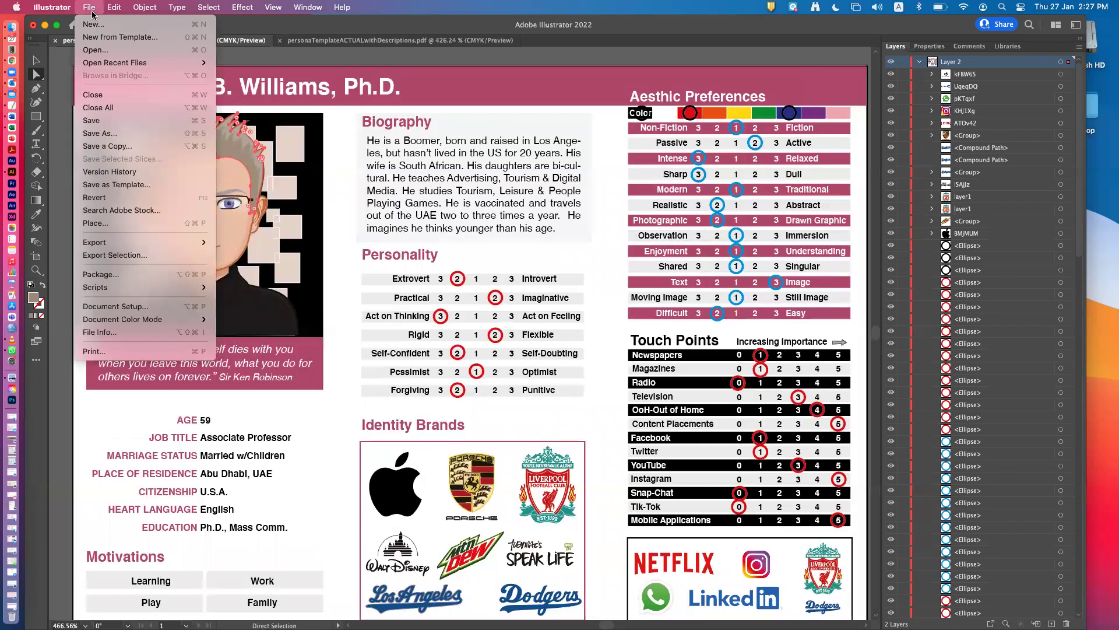
{"action": "left_click", "coordinate": [138, 133]}
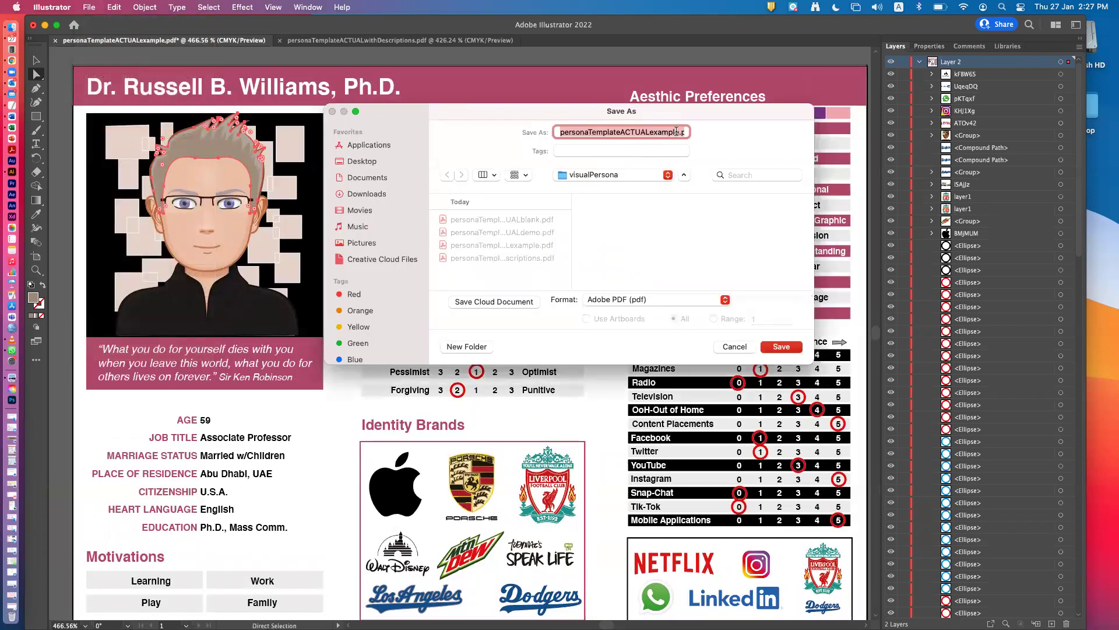
{"action": "left_click", "coordinate": [676, 133]}
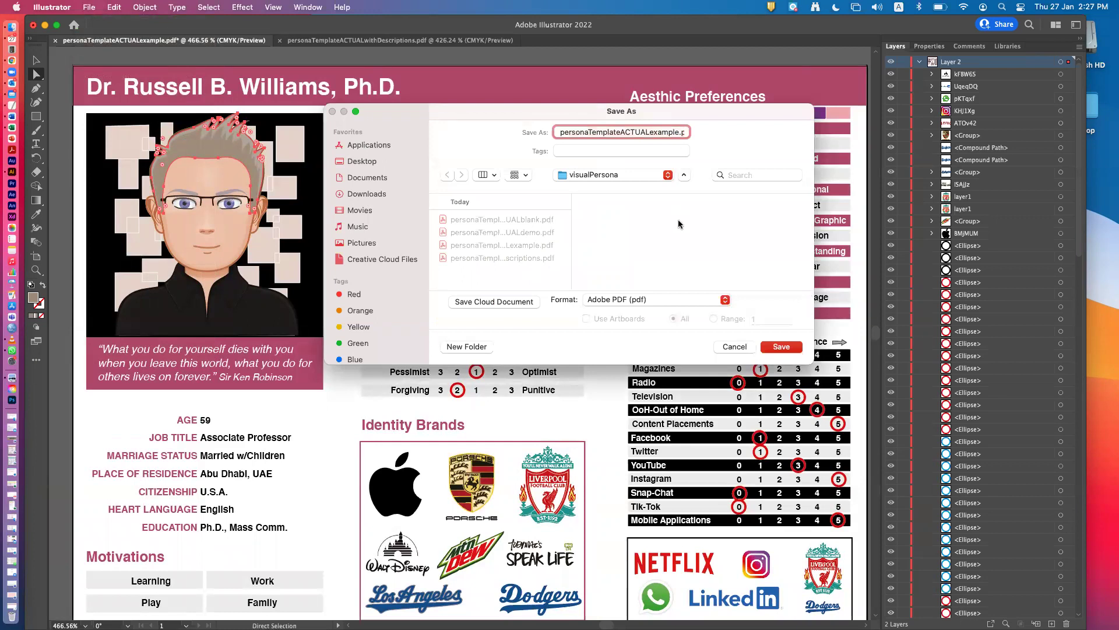
{"action": "key", "text": "BackSpace"}
{"action": "key", "text": "BackSpace"}
{"action": "key", "text": "BackSpace"}
{"action": "key", "text": "BackSpace"}
{"action": "key", "text": "BackSpace"}
{"action": "key", "text": "BackSpace"}
{"action": "key", "text": "BackSpace"}
{"action": "key", "text": "BackSpace"}
{"action": "type", "text": "L"}
{"action": "key", "text": "BackSpace"}
{"action": "type", "text": "Ldemo"}
{"action": "left_click", "coordinate": [781, 347]}
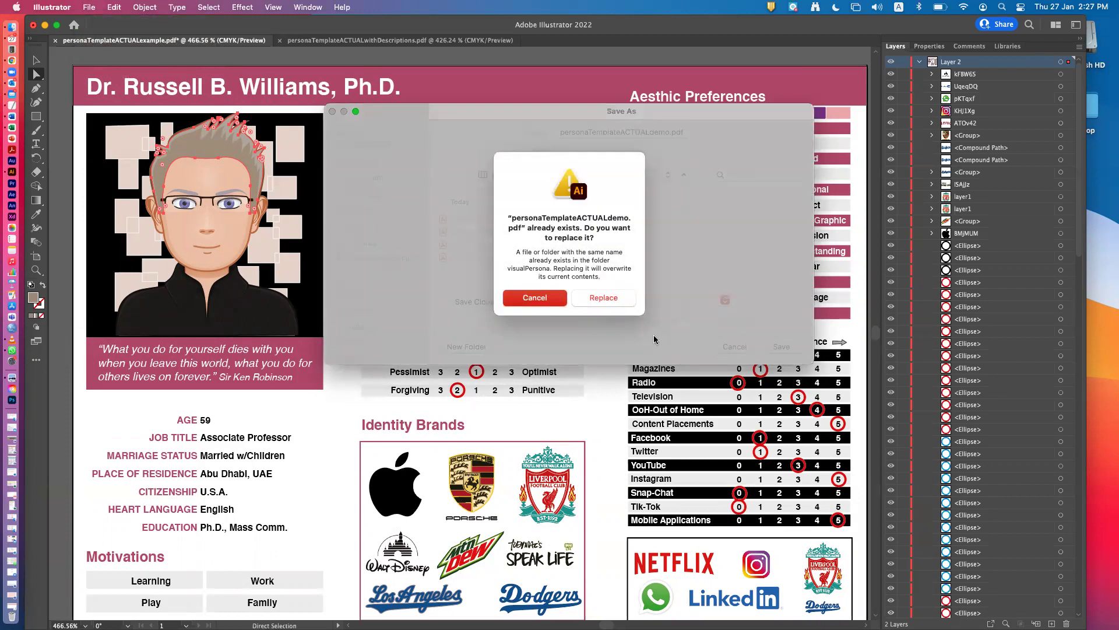
{"action": "left_click", "coordinate": [604, 297]}
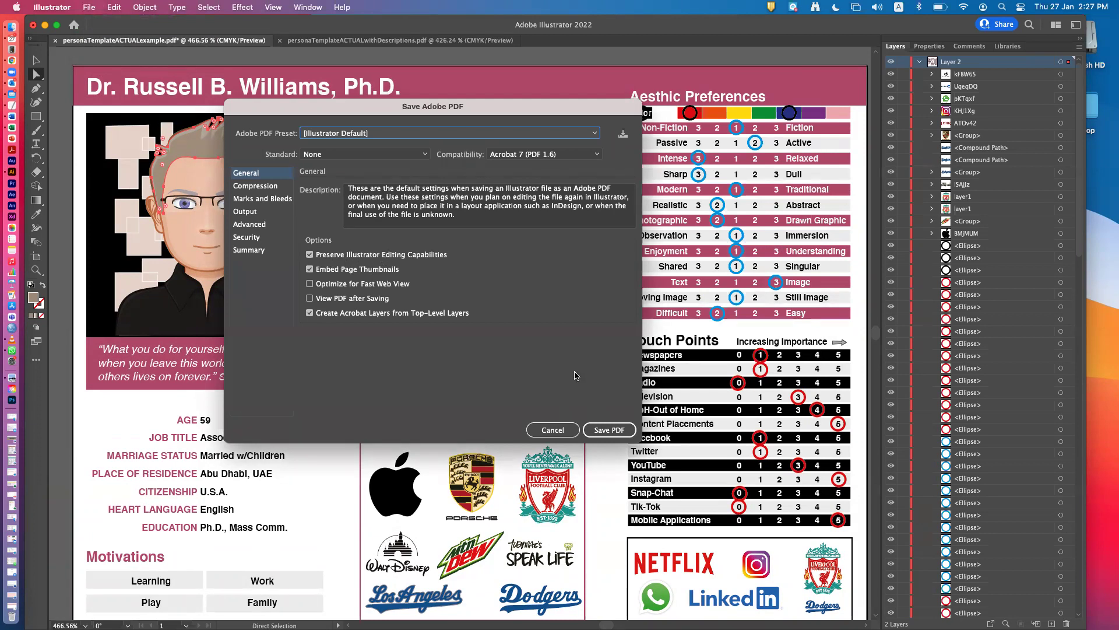
{"action": "left_click", "coordinate": [611, 430]}
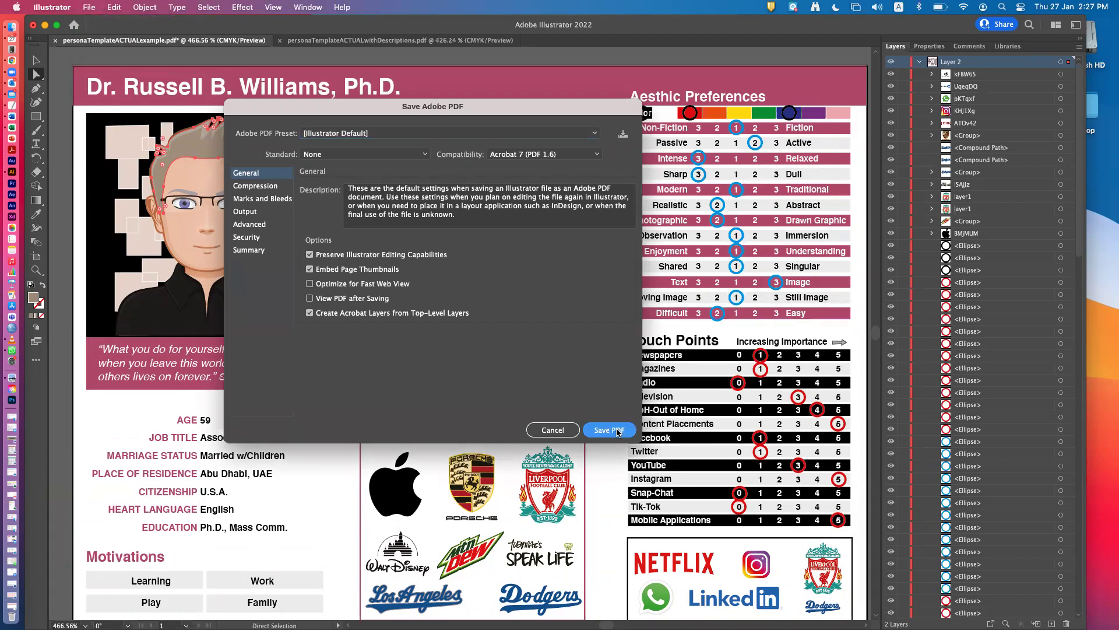
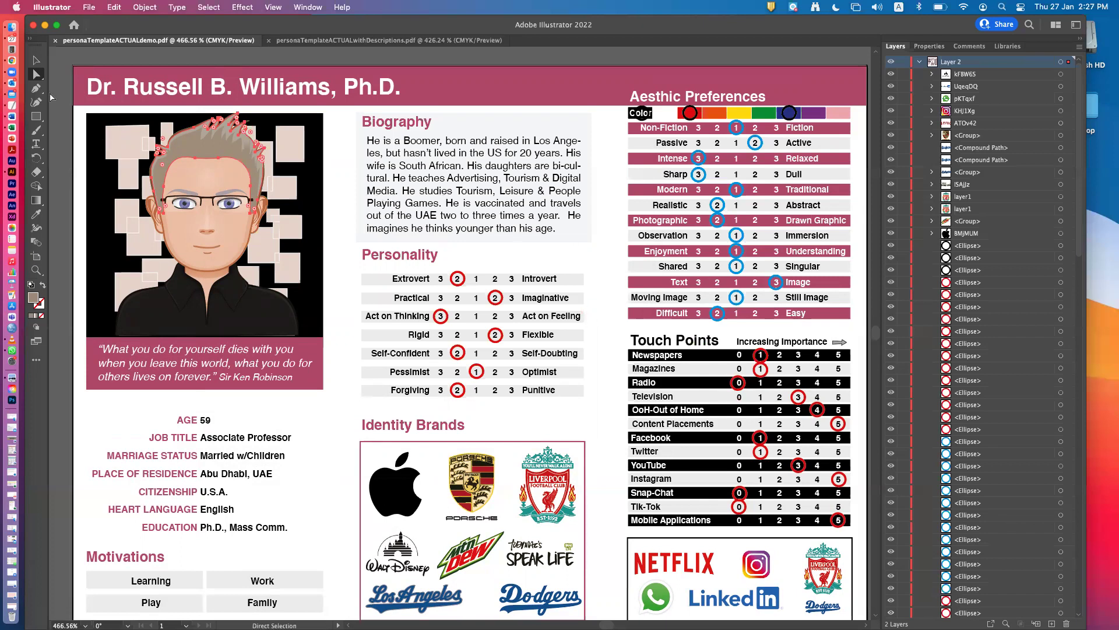
Try selecting the Practical circle and Extrovert row, then marquee-select all Personality rating rows.
{"action": "left_click", "coordinate": [36, 60]}
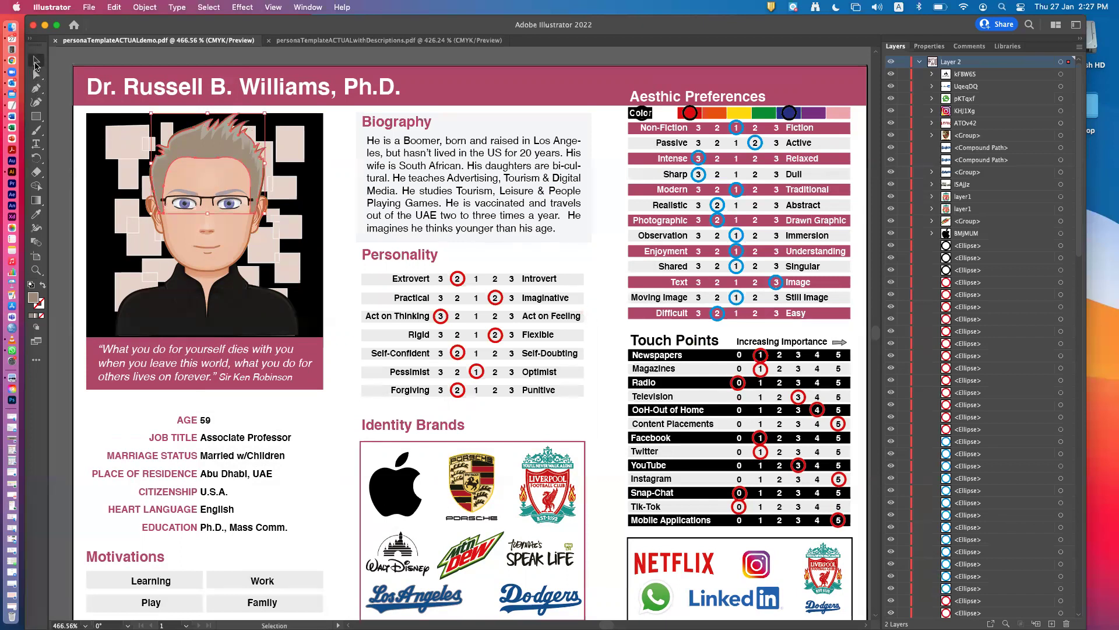
{"action": "left_click", "coordinate": [496, 296]}
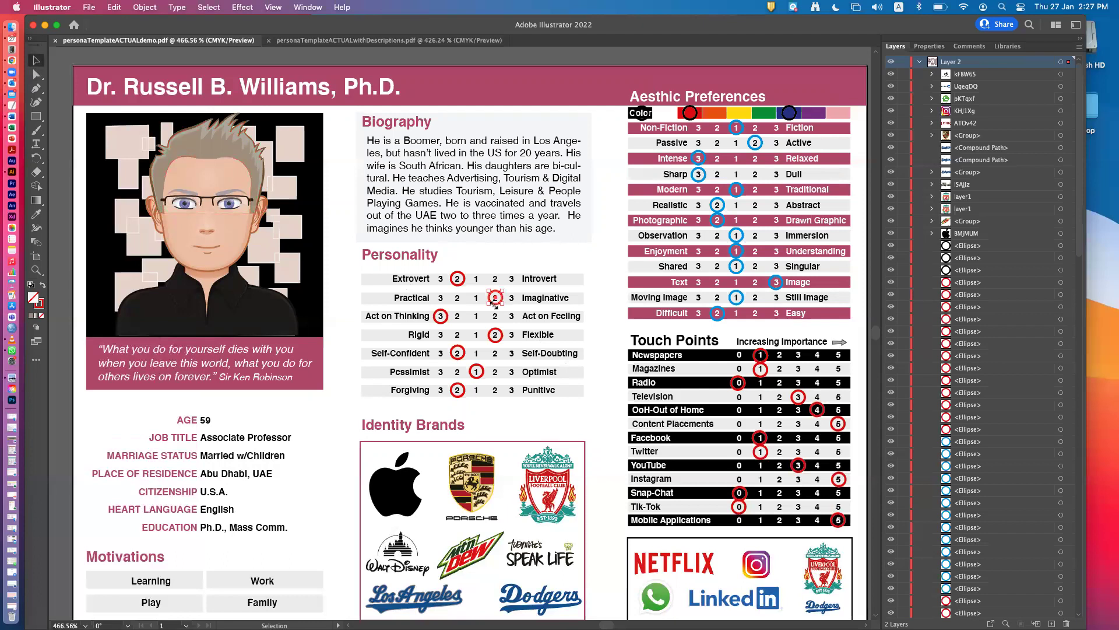
{"action": "left_click", "coordinate": [466, 281]}
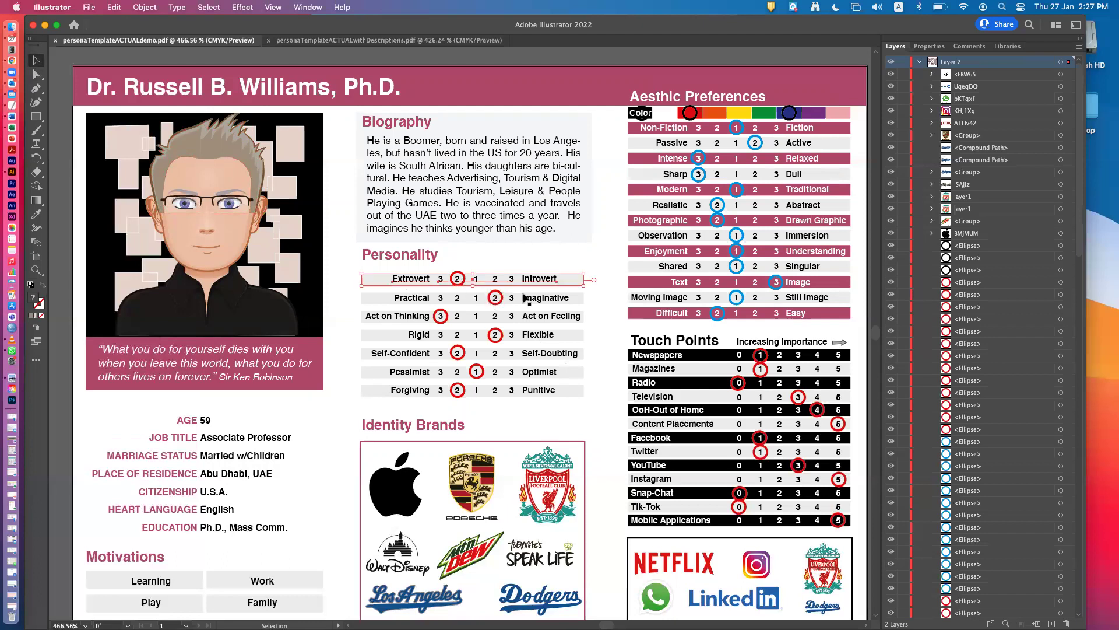
{"action": "key", "text": "ctrl+z"}
{"action": "key", "text": "ctrl+z"}
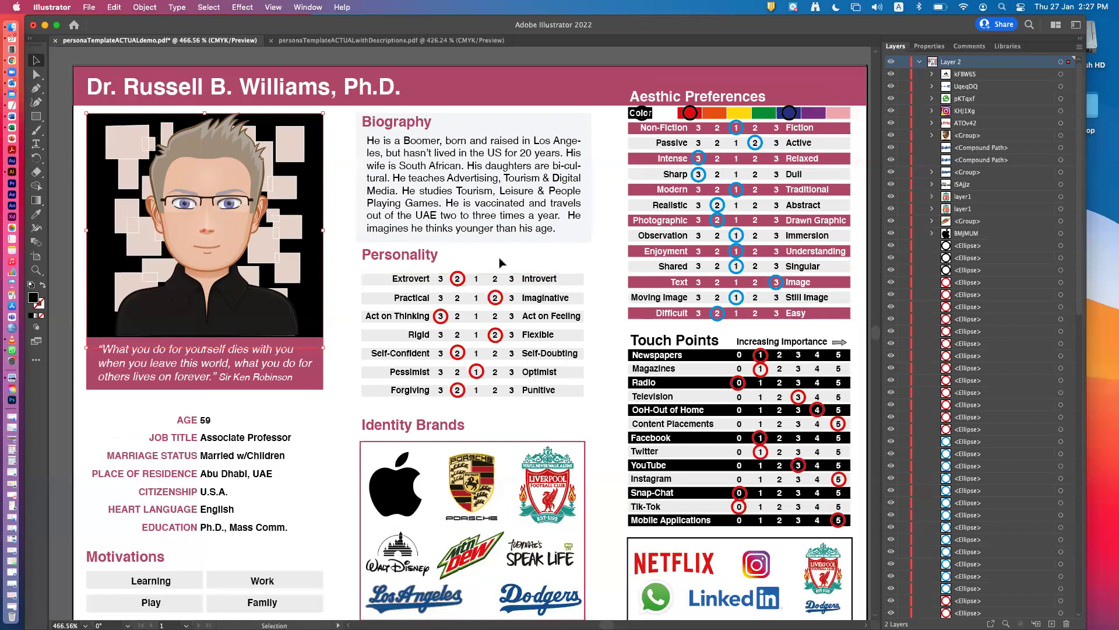
{"action": "left_click_drag", "start_coordinate": [548, 333], "coordinate": [590, 409]}
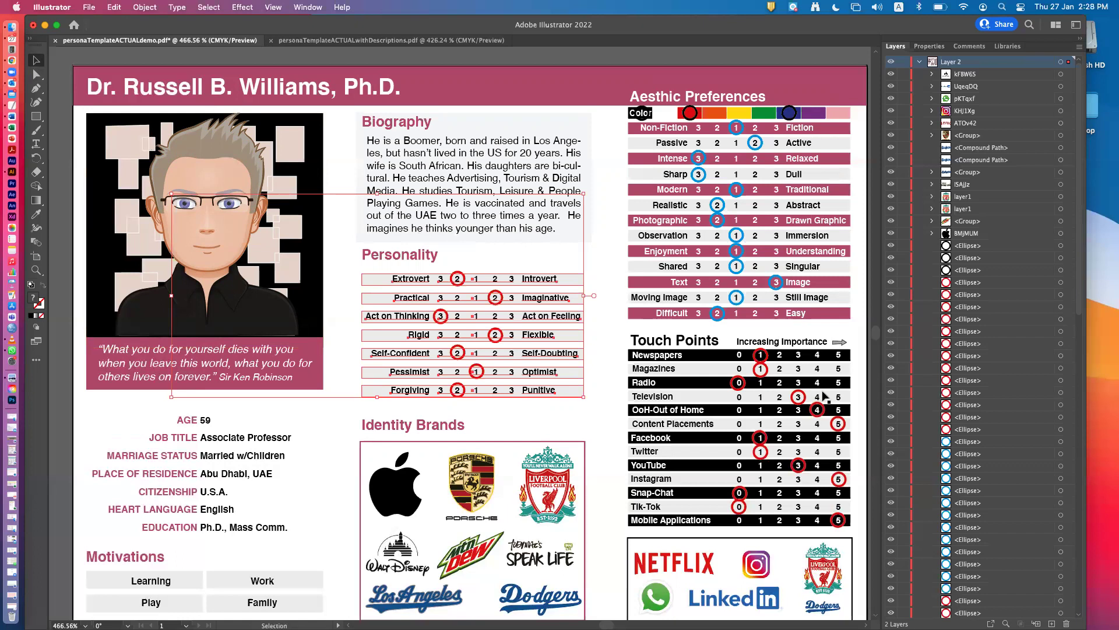
{"action": "scroll", "coordinate": [984, 372], "scroll_direction": "down", "scroll_amount": 6}
{"action": "scroll", "coordinate": [985, 378], "scroll_direction": "down", "scroll_amount": 7}
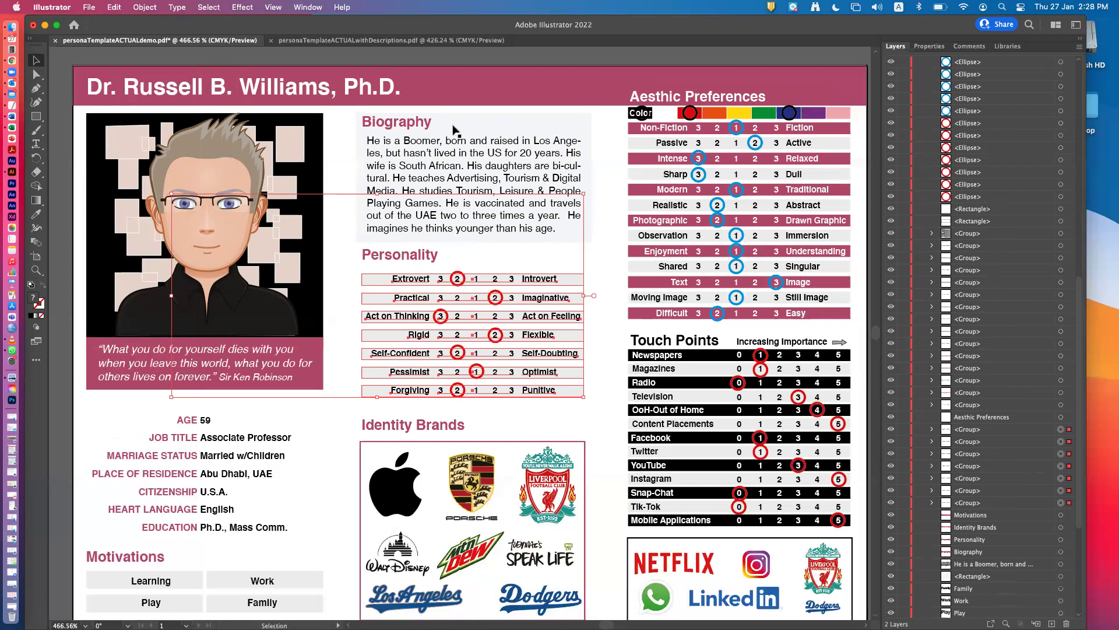
Lock the Forgiving, Pessimist, Self-Confident, Rigid, Act on Thinking, Practical and Extrovert rows.
{"action": "left_click", "coordinate": [903, 429]}
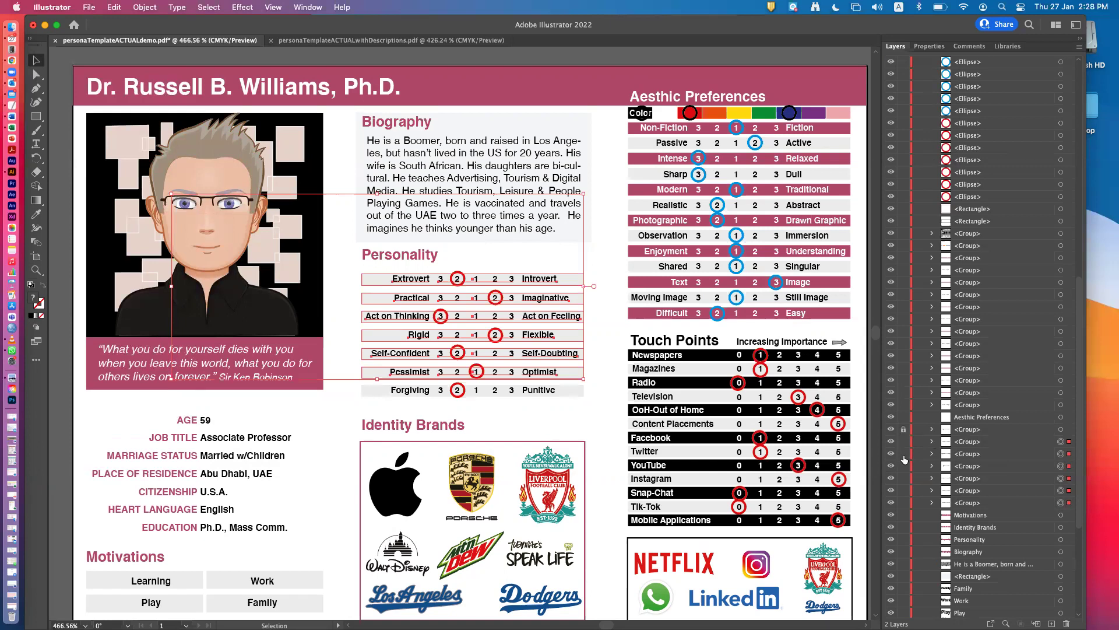
{"action": "left_click", "coordinate": [903, 441]}
{"action": "left_click", "coordinate": [903, 454]}
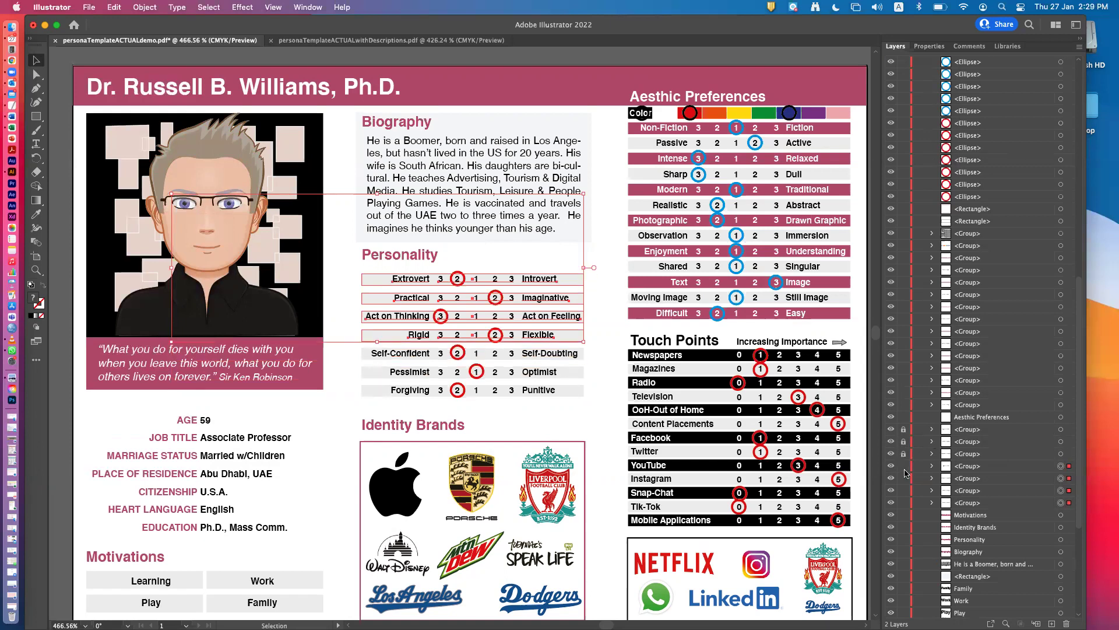
{"action": "left_click", "coordinate": [903, 465]}
{"action": "left_click", "coordinate": [903, 478]}
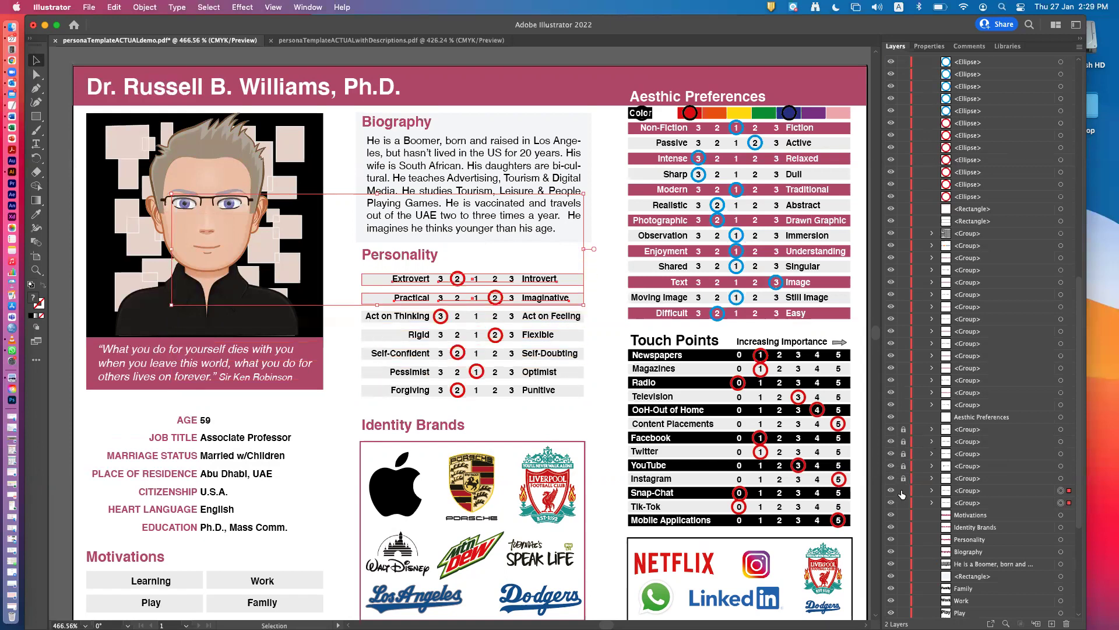
{"action": "left_click", "coordinate": [903, 490]}
{"action": "left_click", "coordinate": [904, 502]}
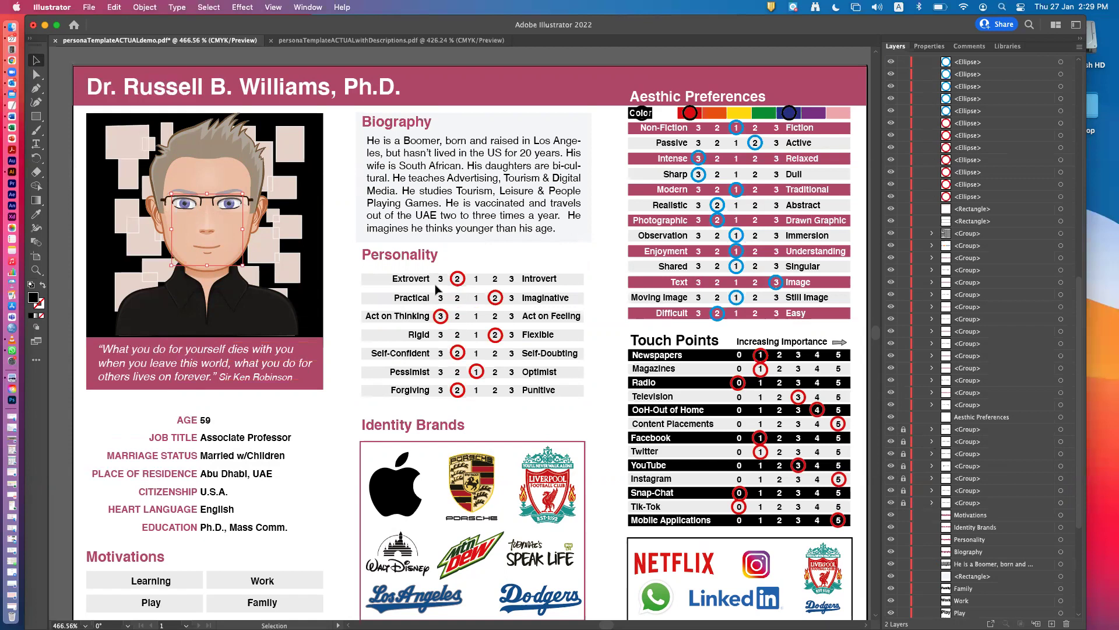
{"action": "left_click", "coordinate": [458, 279], "text": "shift"}
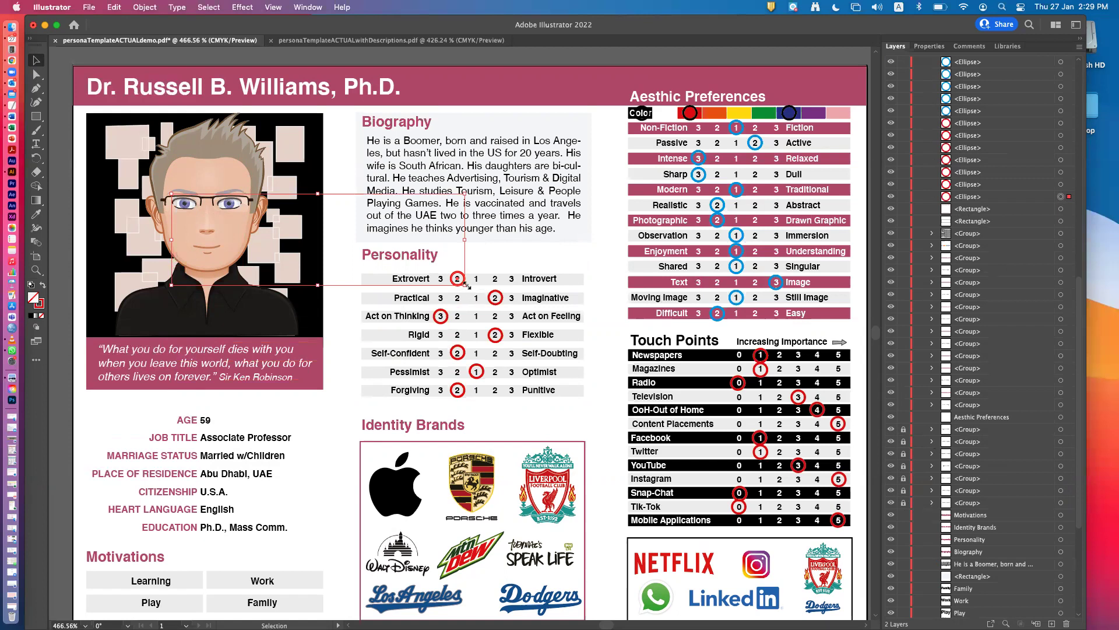
Lock the Touch Points table group in the Layers panel so only its rating circles stay selectable.
{"action": "mouse_move", "coordinate": [463, 280]}
{"action": "left_mouse_down"}
{"action": "mouse_move", "coordinate": [508, 279]}
{"action": "mouse_move", "coordinate": [464, 282]}
{"action": "left_mouse_up"}
{"action": "left_click", "coordinate": [676, 440], "text": "shift"}
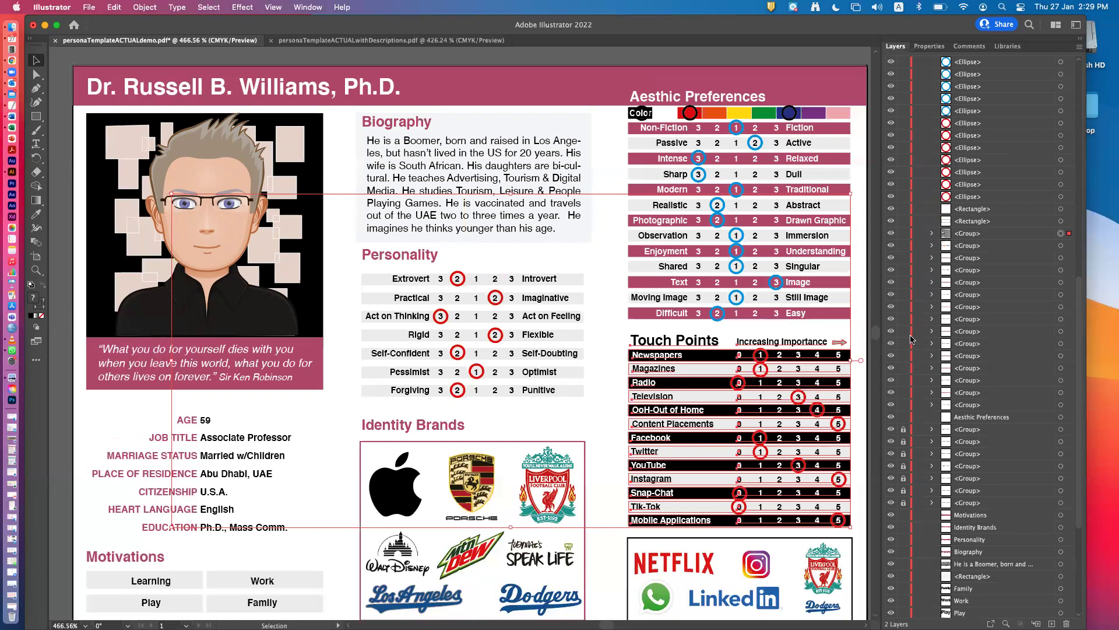
{"action": "left_click", "coordinate": [931, 233]}
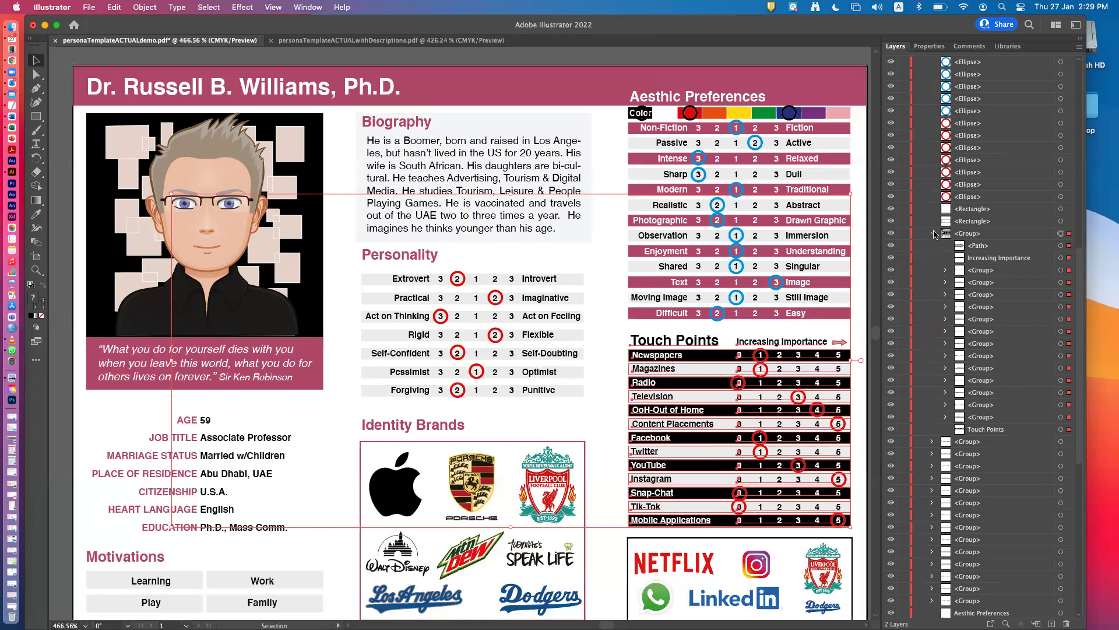
{"action": "left_click", "coordinate": [933, 234]}
{"action": "left_click", "coordinate": [903, 234]}
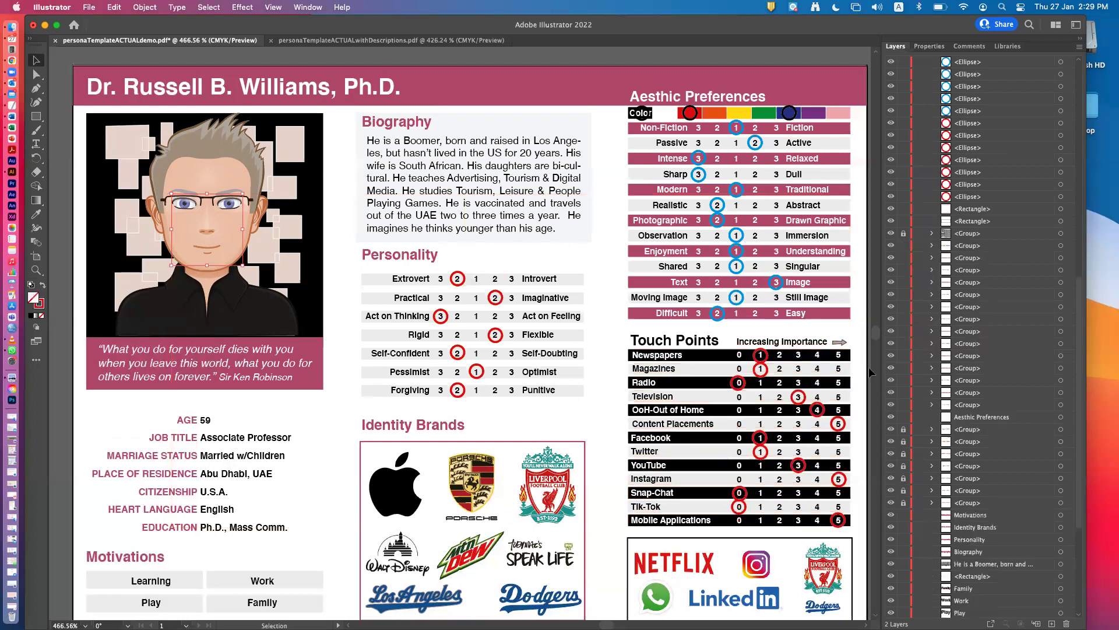
{"action": "left_click", "coordinate": [764, 371], "text": "shift"}
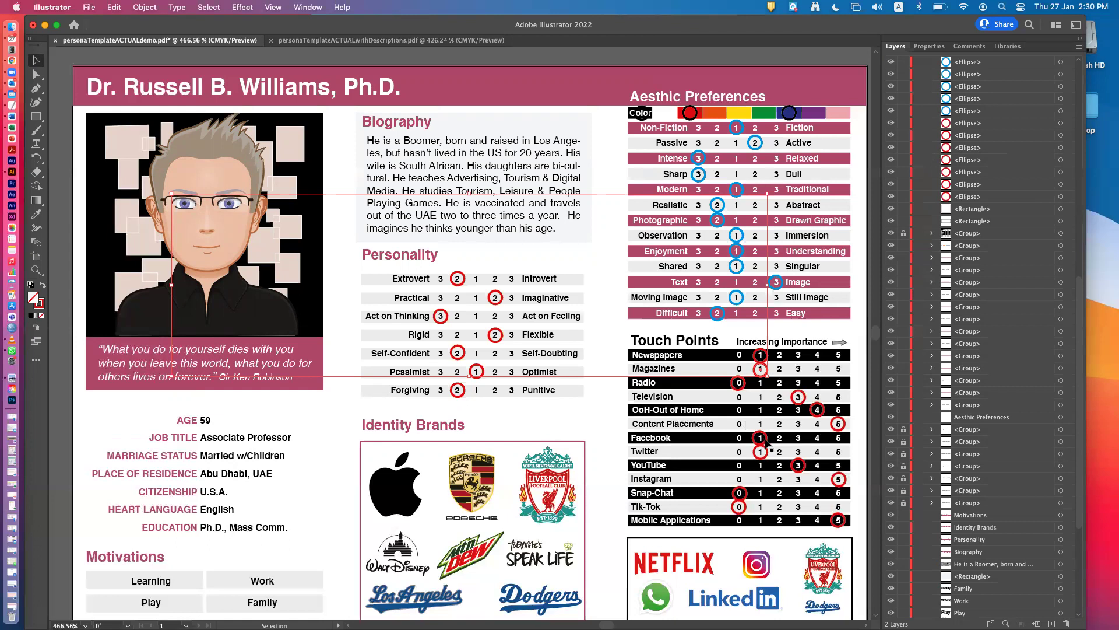
Move Facebook's red circle from 1 onto 0 and Tik-Tok's from 0 onto 1.
{"action": "left_click_drag", "start_coordinate": [765, 442], "coordinate": [747, 443]}
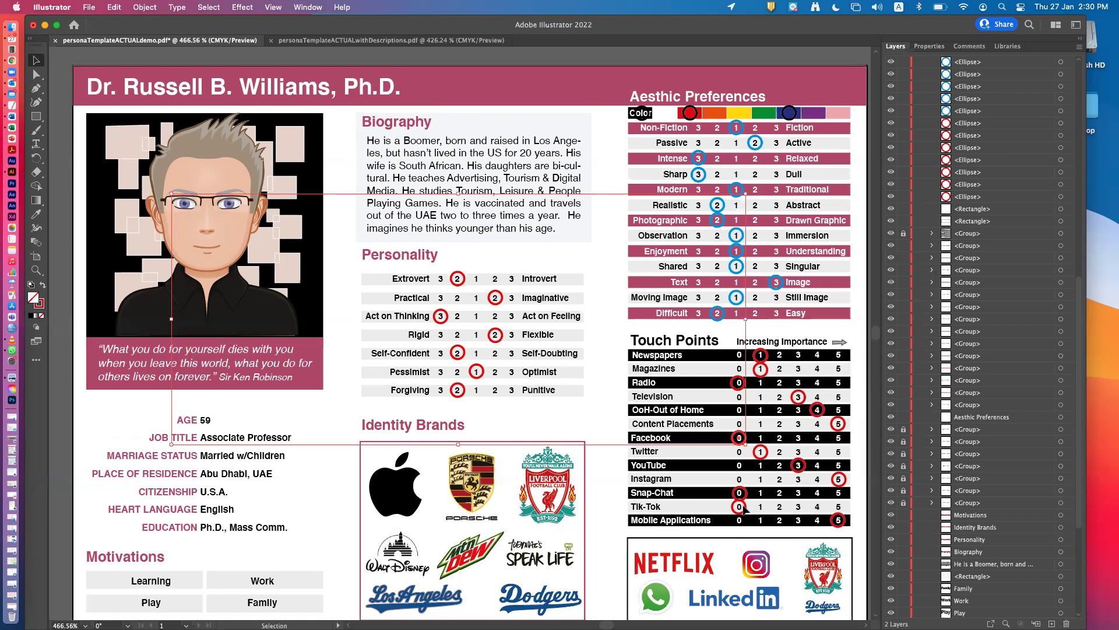
{"action": "left_click_drag", "start_coordinate": [746, 510], "coordinate": [768, 511]}
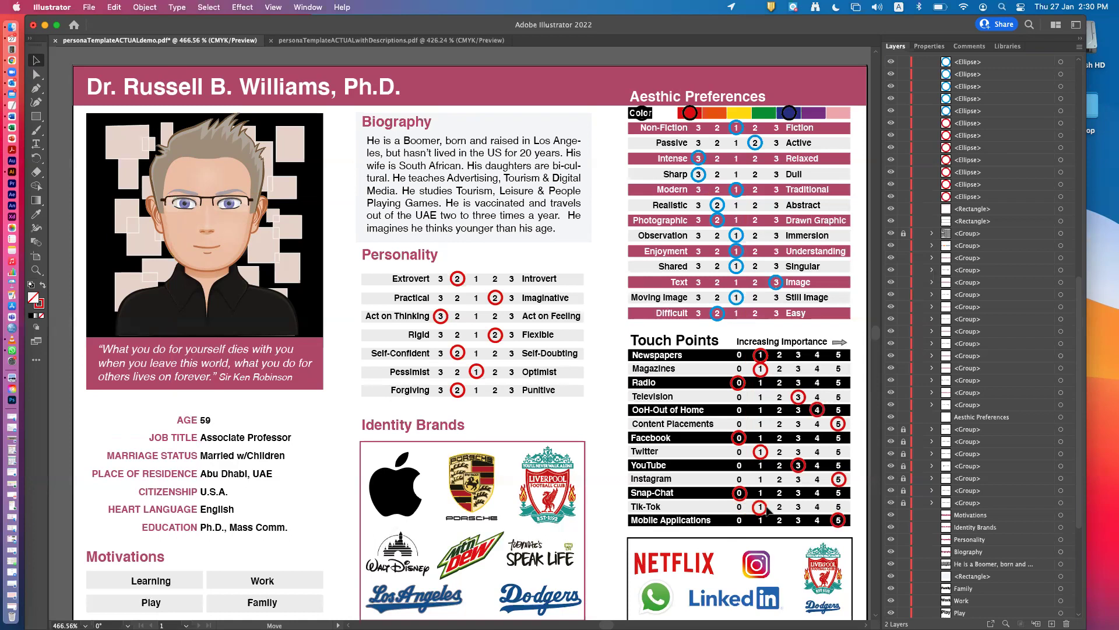
{"action": "left_click_drag", "start_coordinate": [767, 510], "coordinate": [766, 511]}
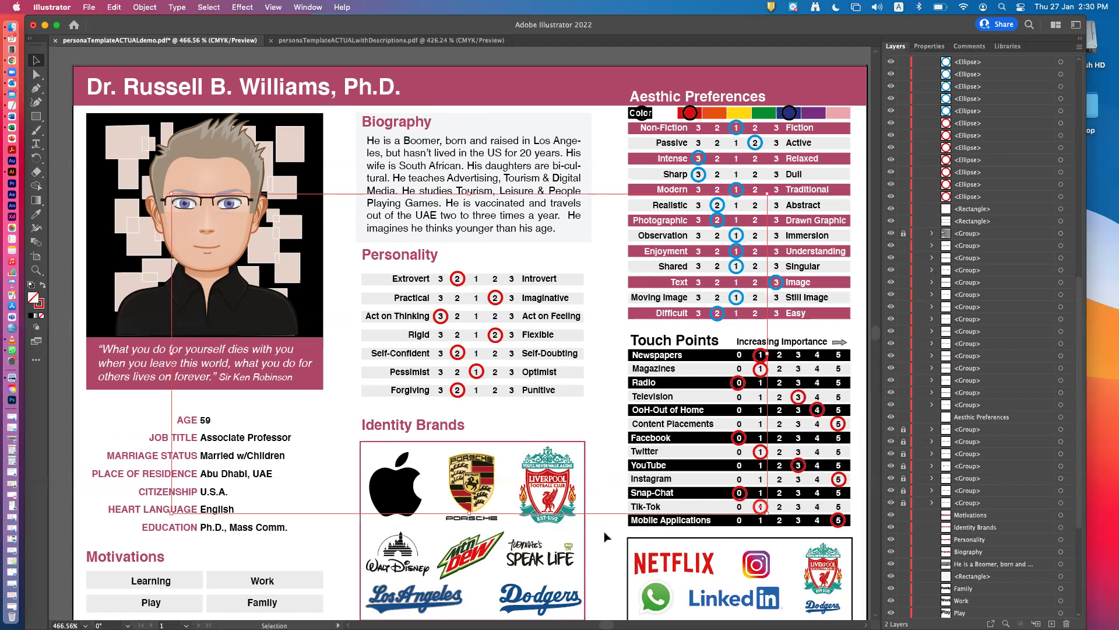
{"action": "left_click", "coordinate": [35, 271]}
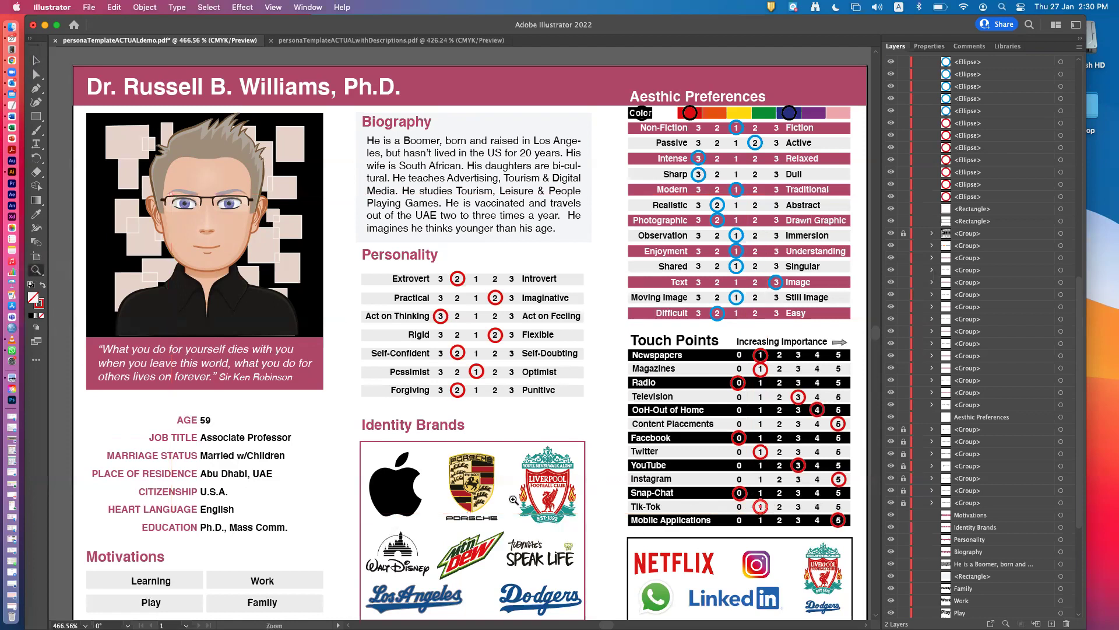
{"action": "left_click", "coordinate": [761, 506]}
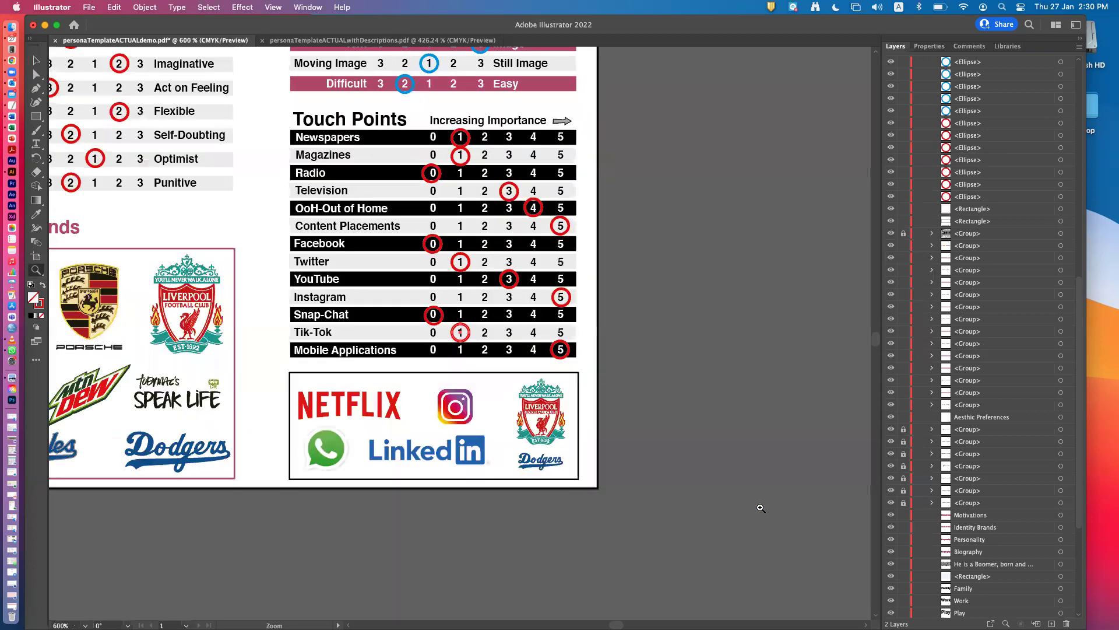
{"action": "left_click", "coordinate": [457, 332]}
{"action": "left_click", "coordinate": [457, 332]}
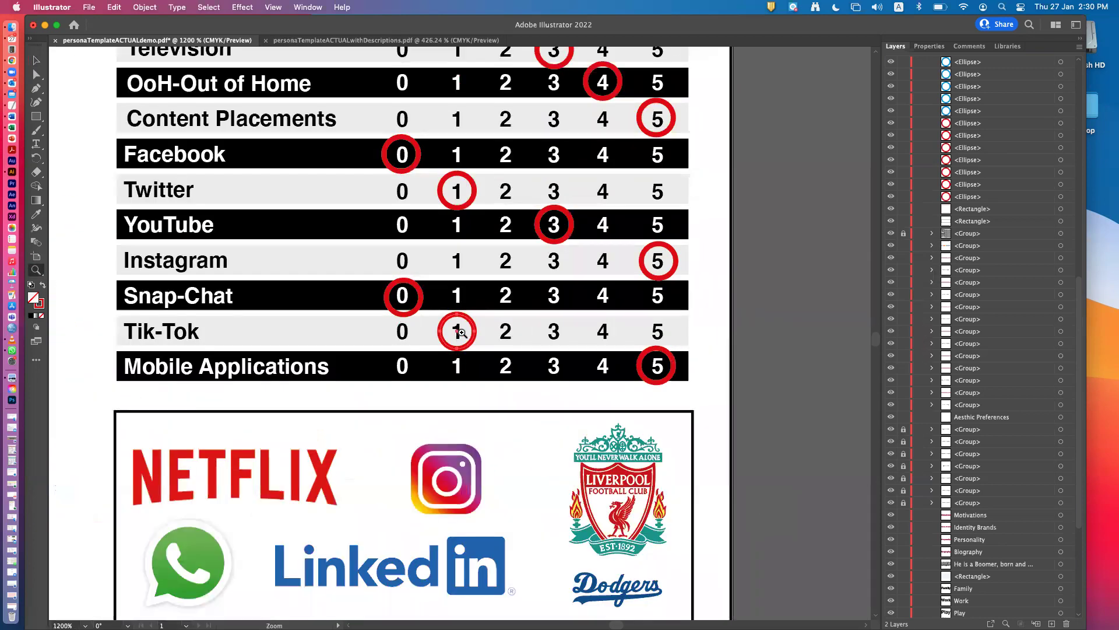
{"action": "left_click", "coordinate": [461, 333]}
{"action": "left_click", "coordinate": [462, 333]}
{"action": "left_click", "coordinate": [462, 333]}
{"action": "left_click", "coordinate": [464, 333]}
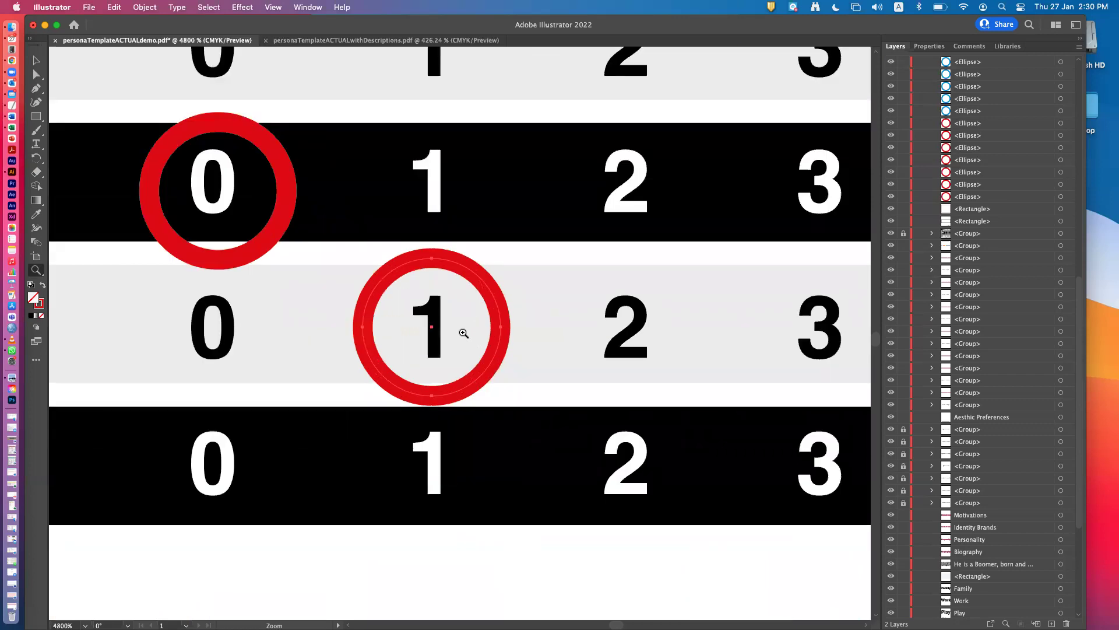
{"action": "left_click", "coordinate": [463, 332]}
{"action": "left_click", "coordinate": [43, 60]}
{"action": "left_click", "coordinate": [487, 385]}
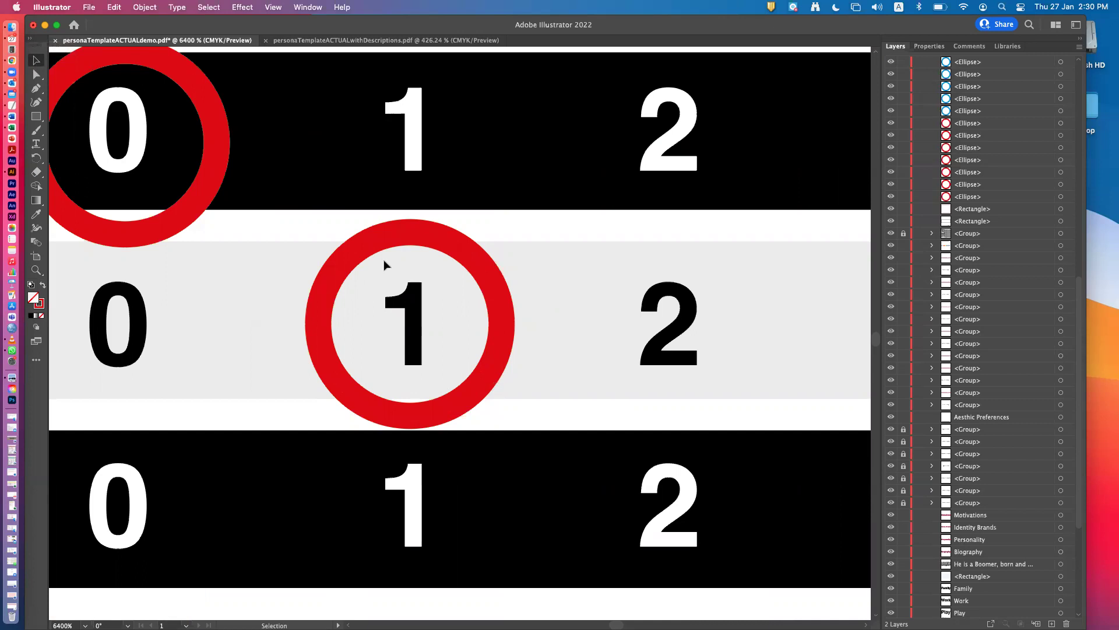
{"action": "left_click", "coordinate": [323, 298]}
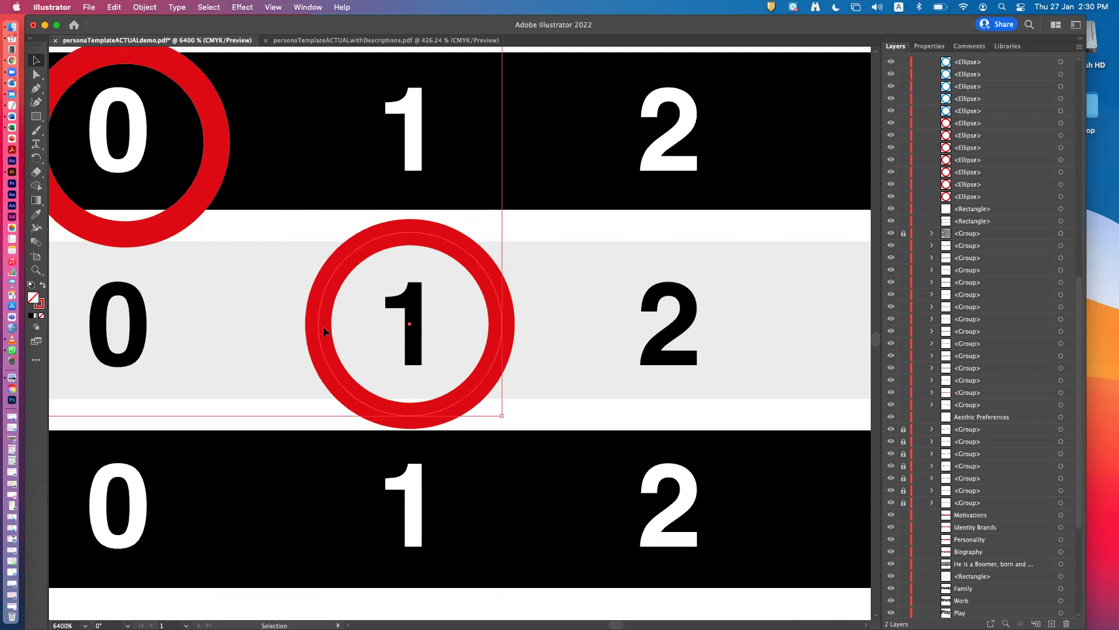
{"action": "left_click", "coordinate": [36, 74]}
{"action": "left_click", "coordinate": [599, 348]}
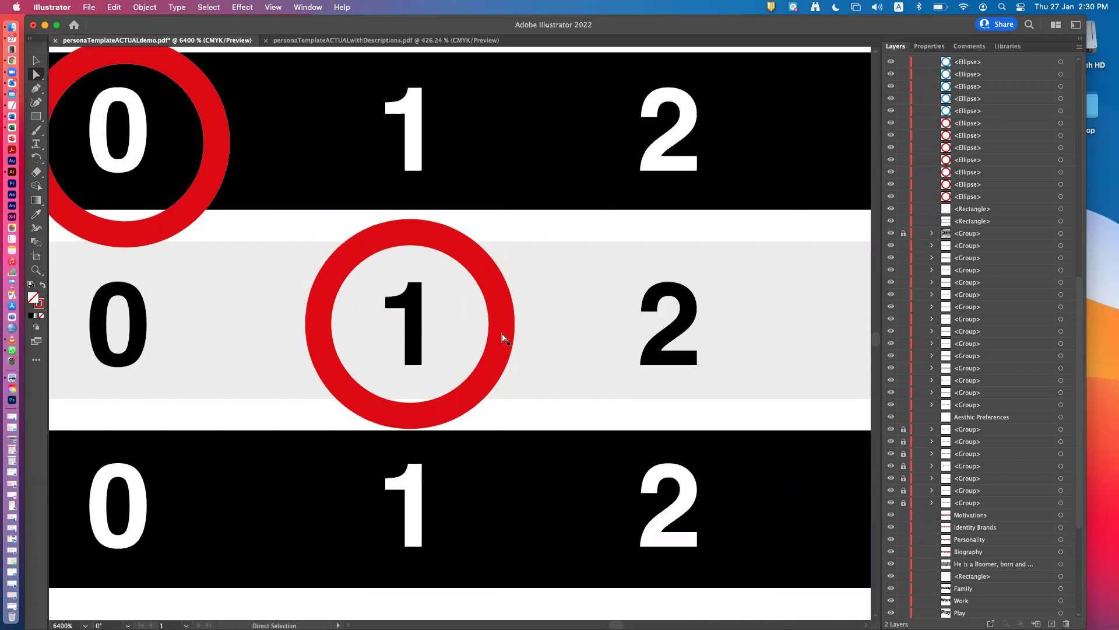
{"action": "left_click", "coordinate": [501, 336]}
{"action": "scroll", "coordinate": [1022, 310], "scroll_direction": "up", "scroll_amount": 5}
{"action": "scroll", "coordinate": [1021, 310], "scroll_direction": "up", "scroll_amount": 4}
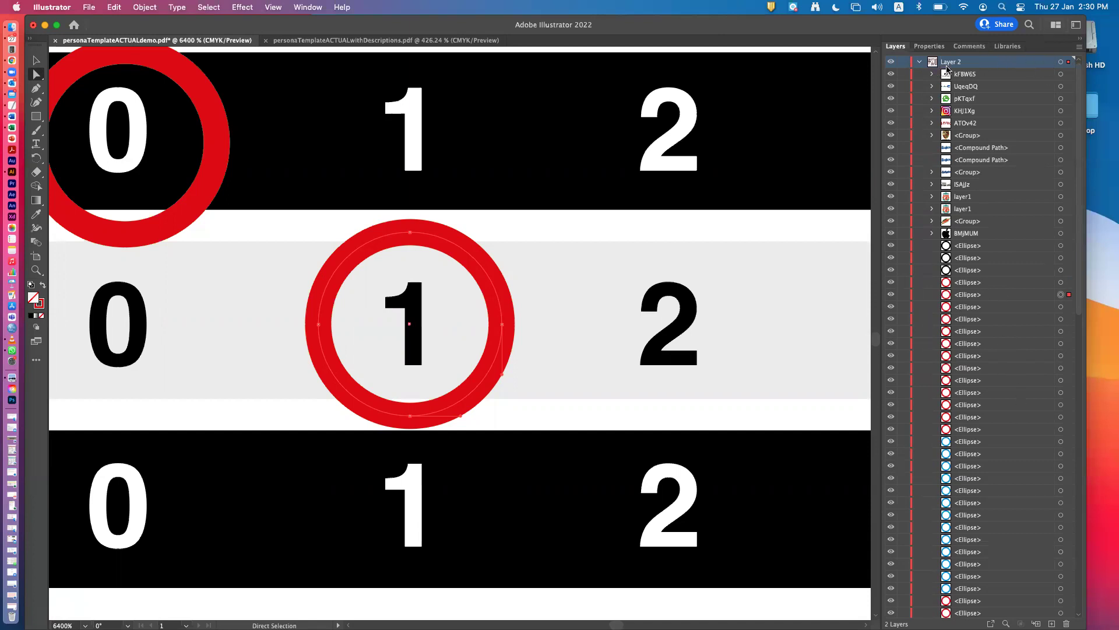
{"action": "scroll", "coordinate": [952, 67], "scroll_direction": "down", "scroll_amount": 1}
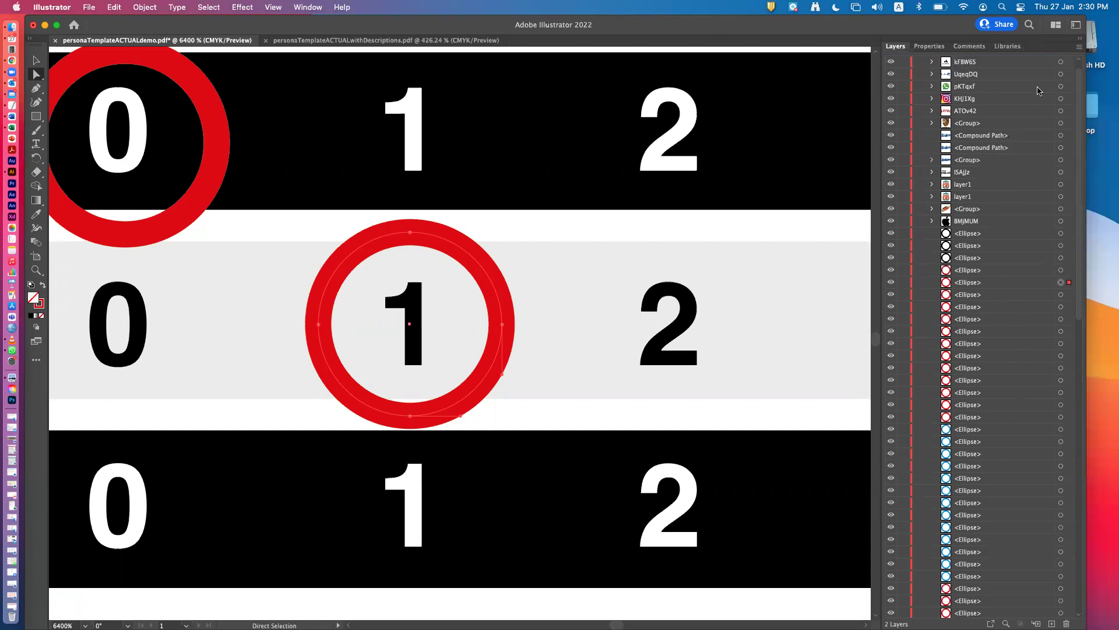
{"action": "scroll", "coordinate": [952, 67], "scroll_direction": "up", "scroll_amount": 1}
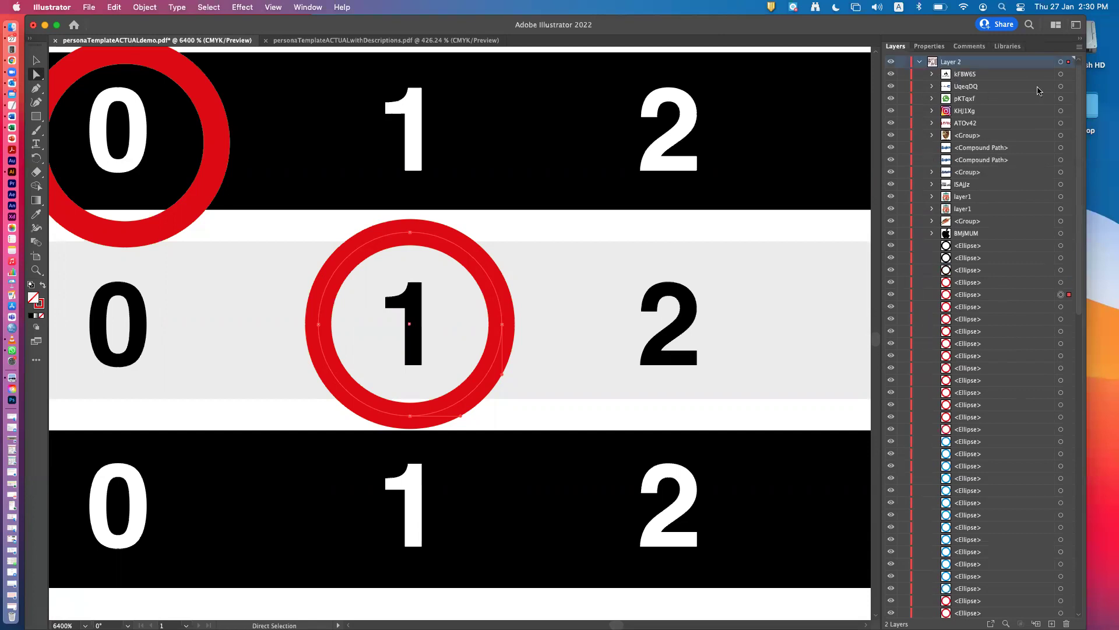
Set Layer 2's layer colour to Green in Layer Options.
{"action": "double_click", "coordinate": [995, 64]}
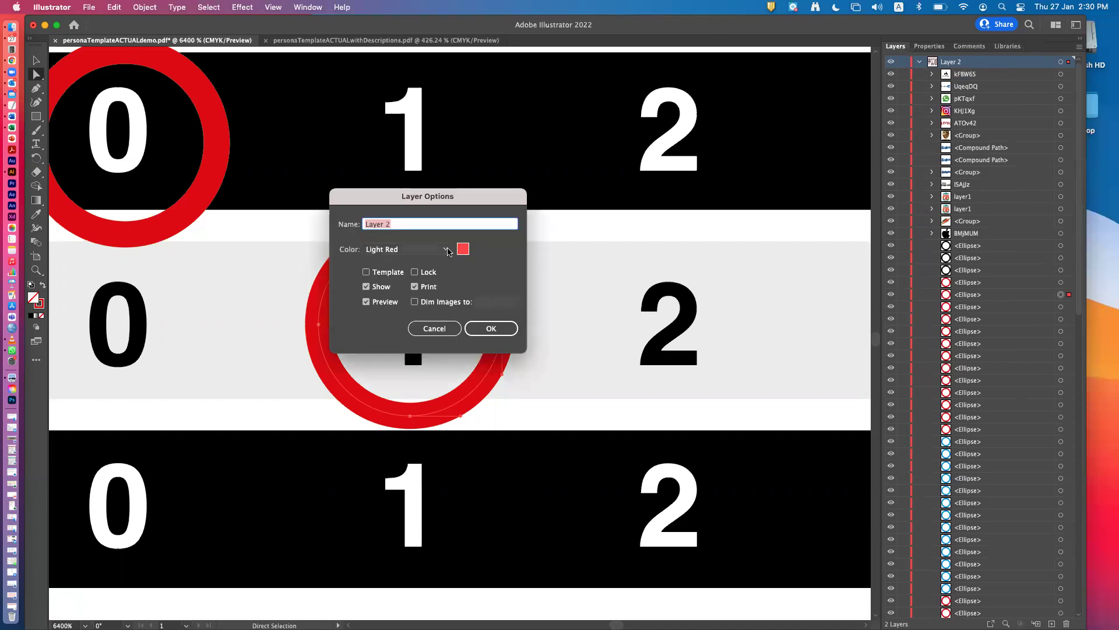
{"action": "left_click", "coordinate": [446, 249]}
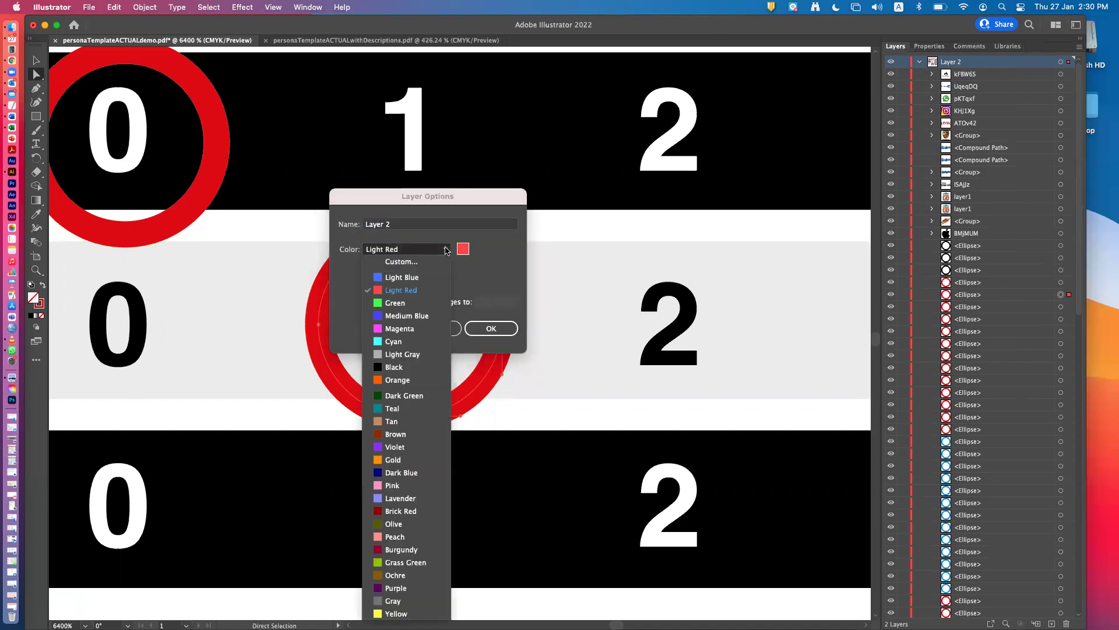
{"action": "left_click", "coordinate": [435, 304]}
{"action": "left_click", "coordinate": [490, 328]}
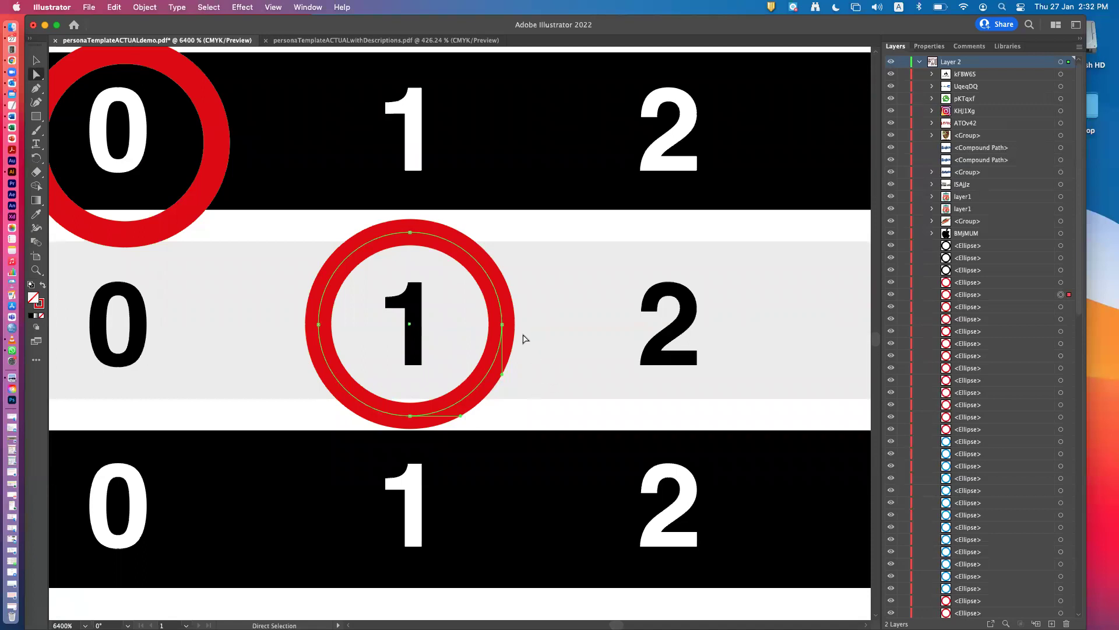
{"action": "left_click", "coordinate": [502, 324]}
{"action": "left_click", "coordinate": [405, 258]}
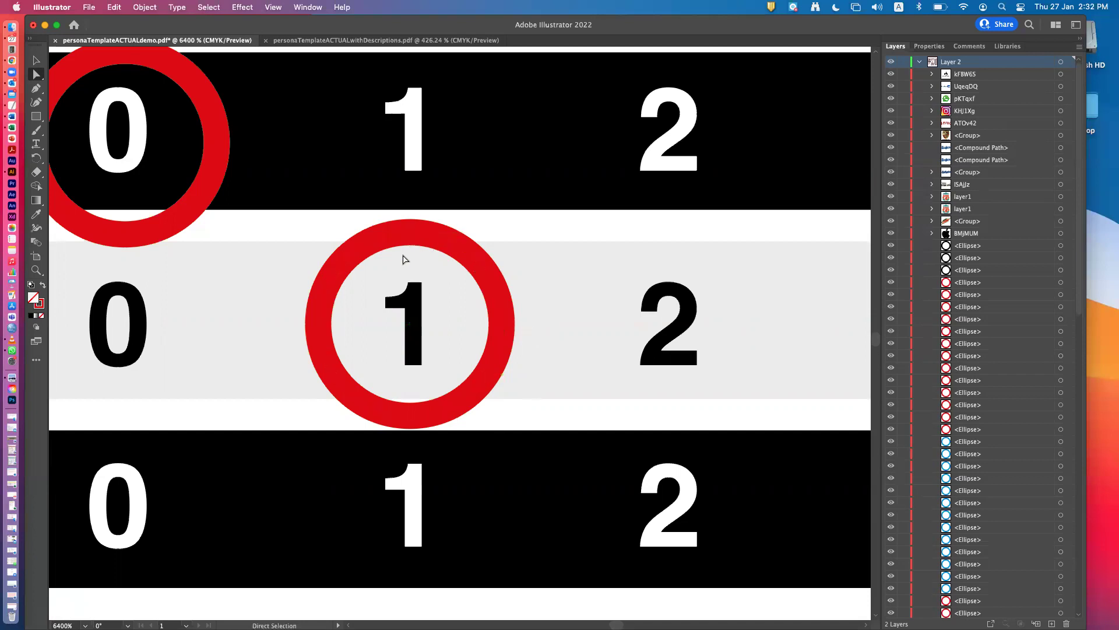
{"action": "left_click", "coordinate": [410, 232]}
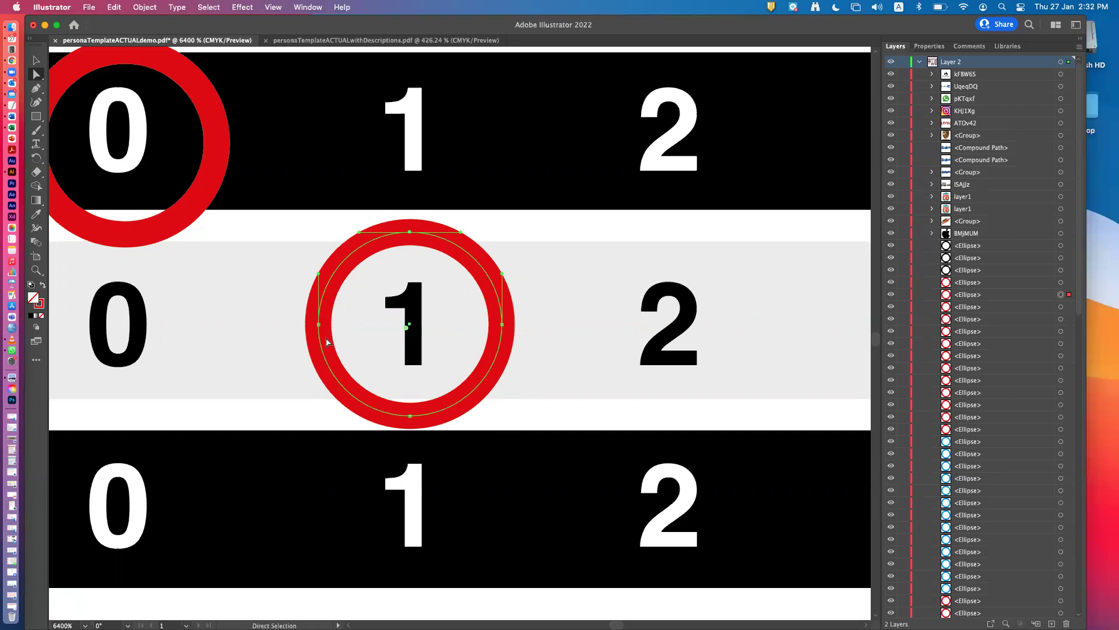
{"action": "left_click", "coordinate": [502, 325]}
{"action": "left_click_drag", "start_coordinate": [502, 325], "coordinate": [653, 330]}
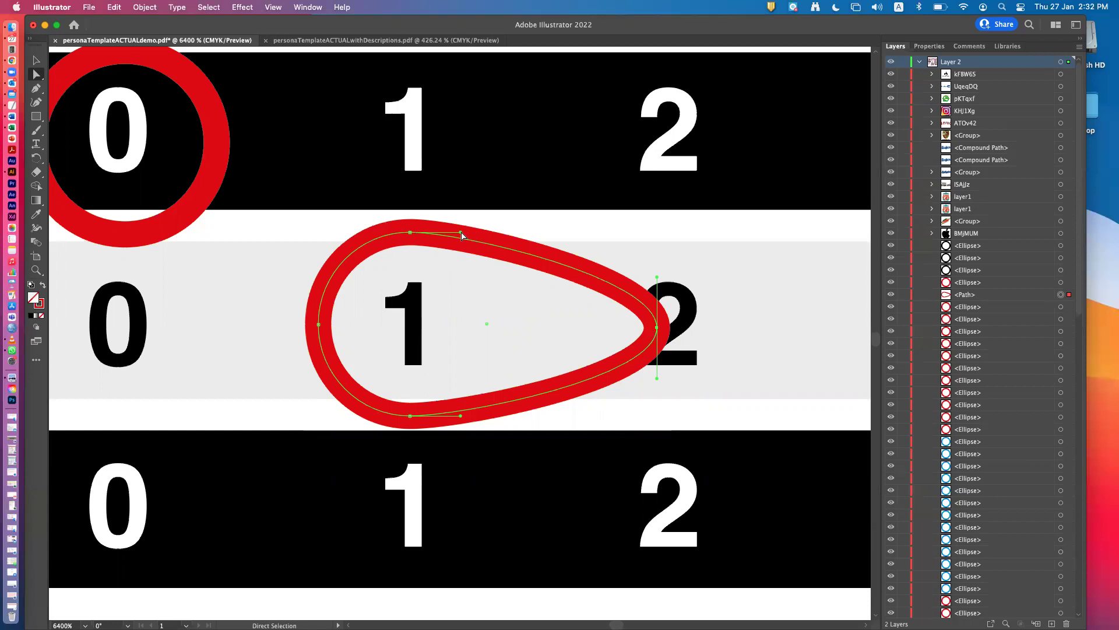
{"action": "left_click_drag", "start_coordinate": [461, 233], "coordinate": [488, 81]}
{"action": "key", "text": "super+shift+a"}
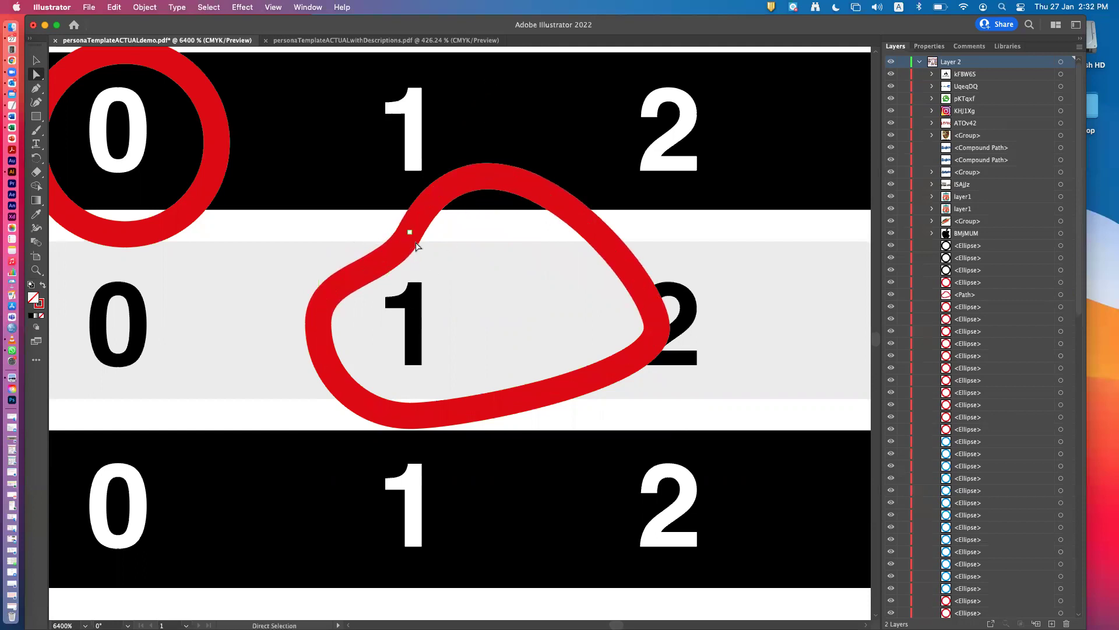
{"action": "left_click", "coordinate": [411, 235]}
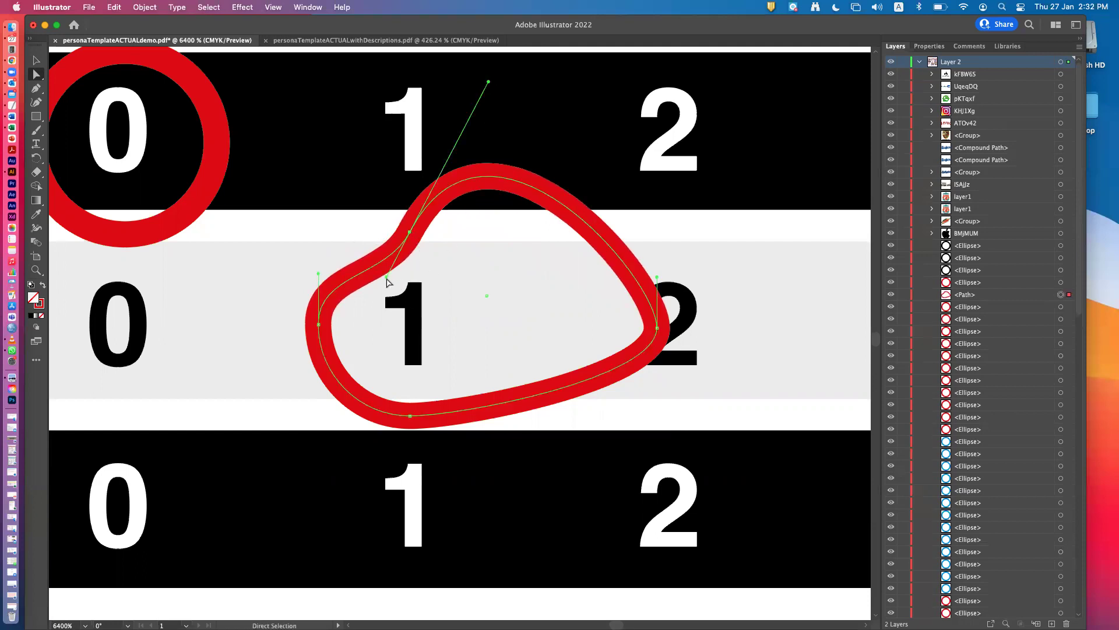
{"action": "left_click_drag", "start_coordinate": [387, 275], "coordinate": [462, 325]}
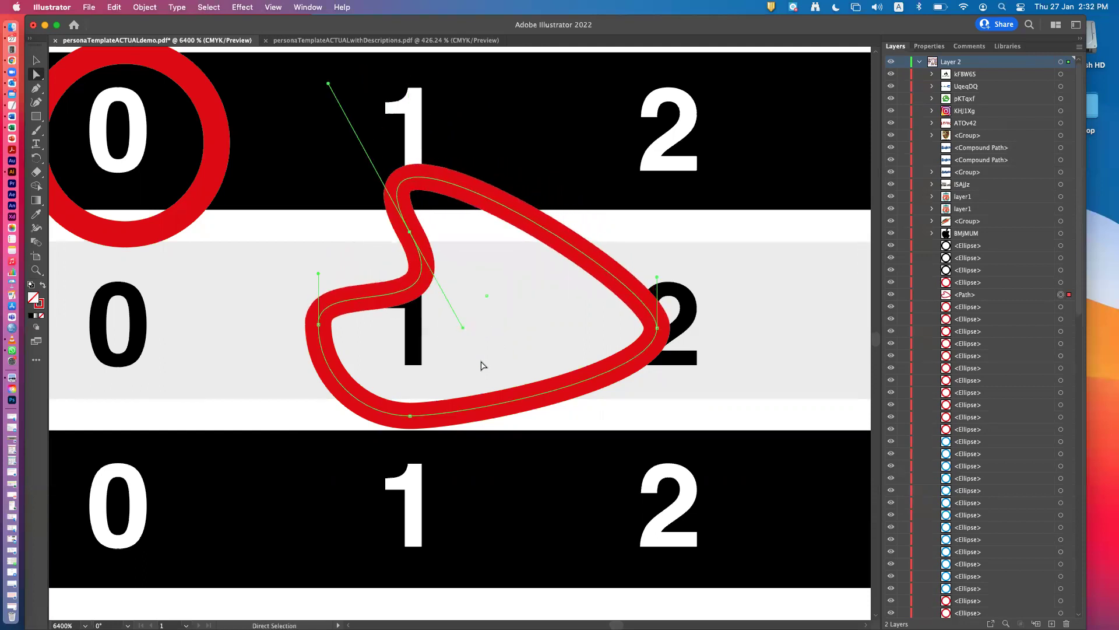
{"action": "left_click", "coordinate": [410, 417]}
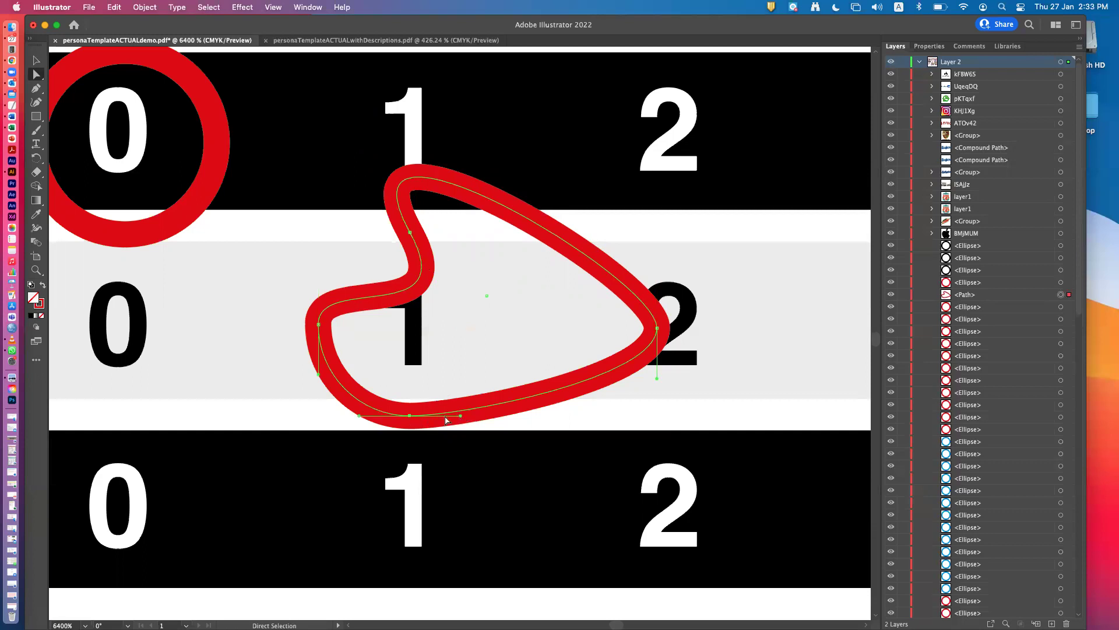
{"action": "left_click_drag", "start_coordinate": [410, 415], "coordinate": [448, 464]}
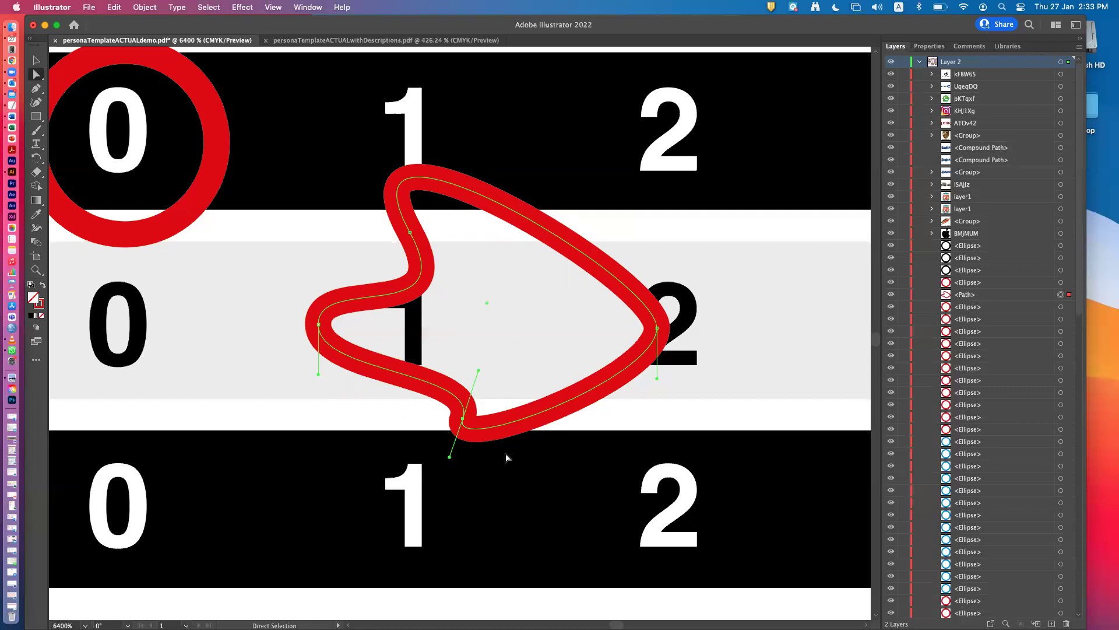
{"action": "left_click", "coordinate": [33, 61]}
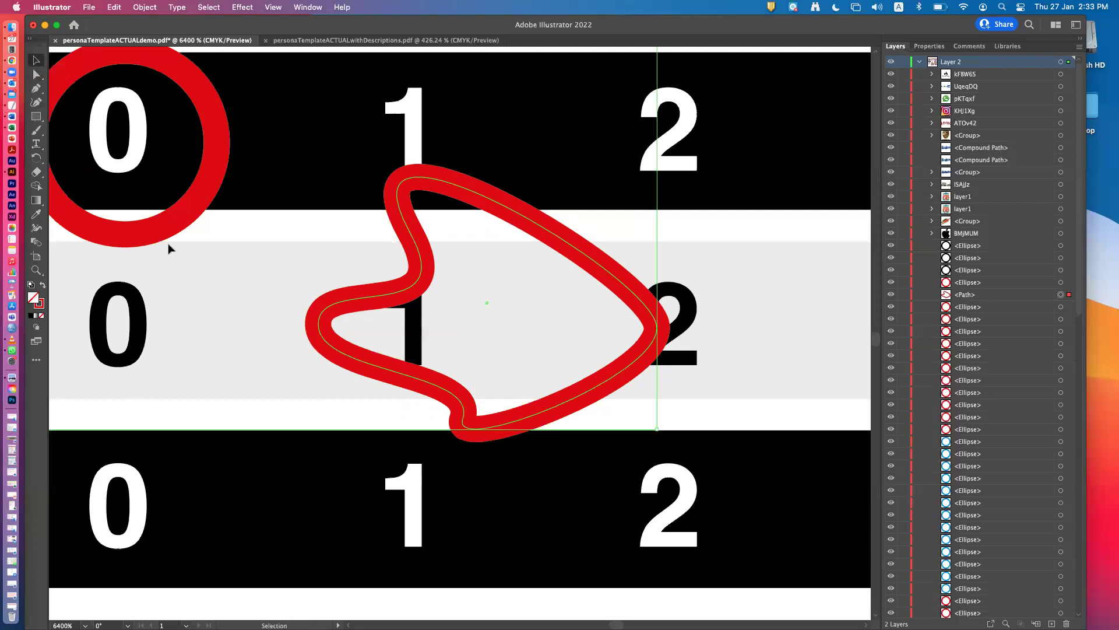
{"action": "left_click", "coordinate": [578, 374]}
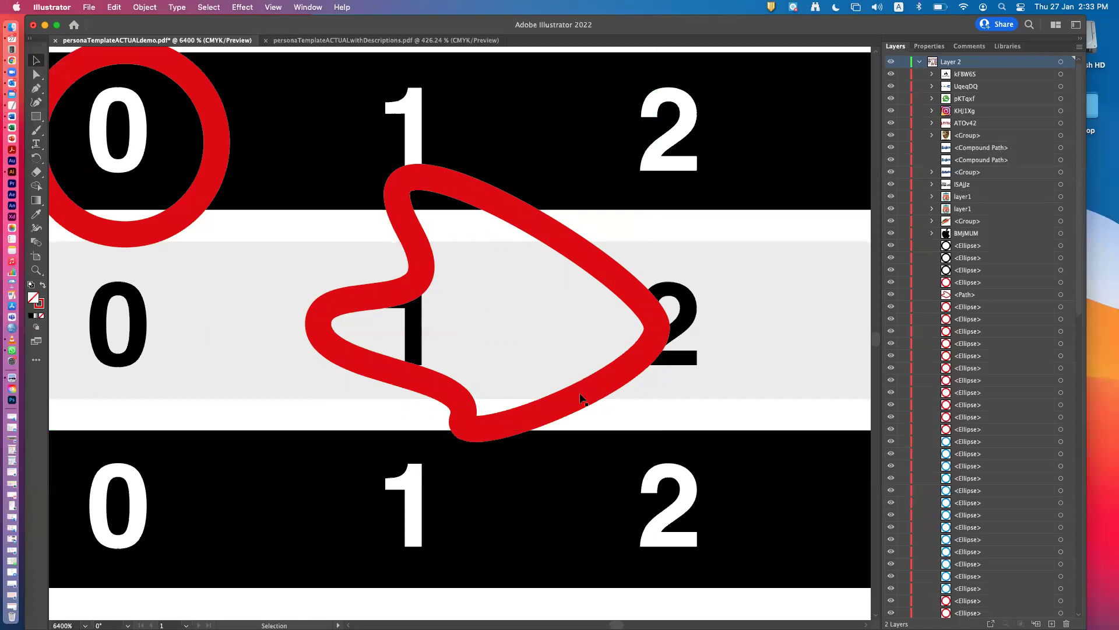
{"action": "left_click", "coordinate": [502, 429]}
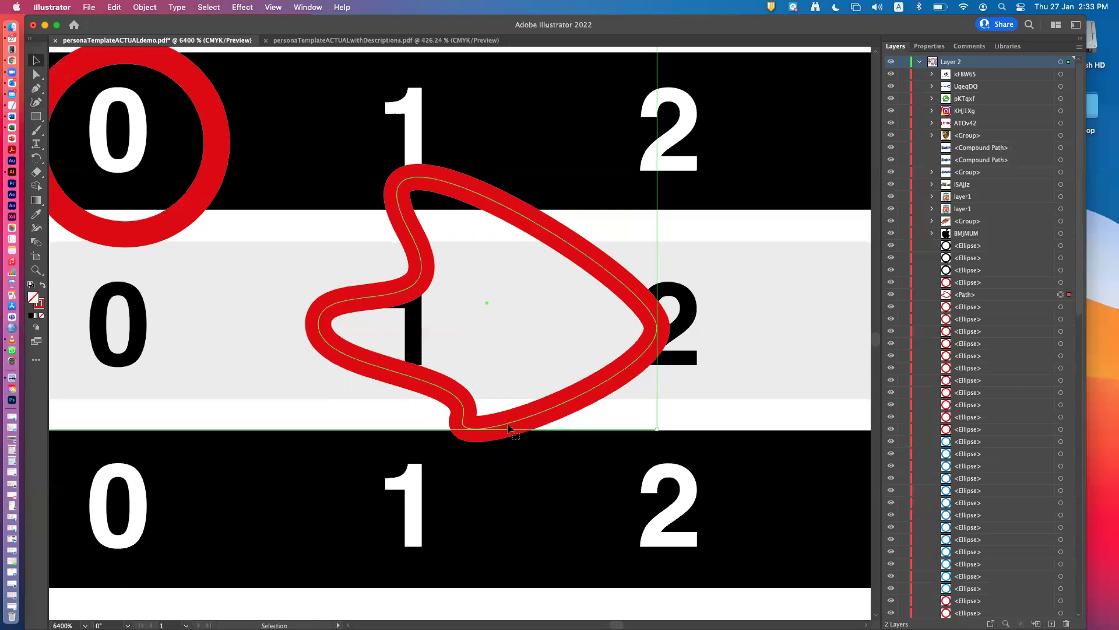
{"action": "left_click_drag", "start_coordinate": [506, 428], "coordinate": [396, 439]}
{"action": "mouse_move", "coordinate": [443, 415]}
{"action": "left_mouse_down"}
{"action": "mouse_move", "coordinate": [412, 385]}
{"action": "mouse_move", "coordinate": [431, 407]}
{"action": "left_mouse_up"}
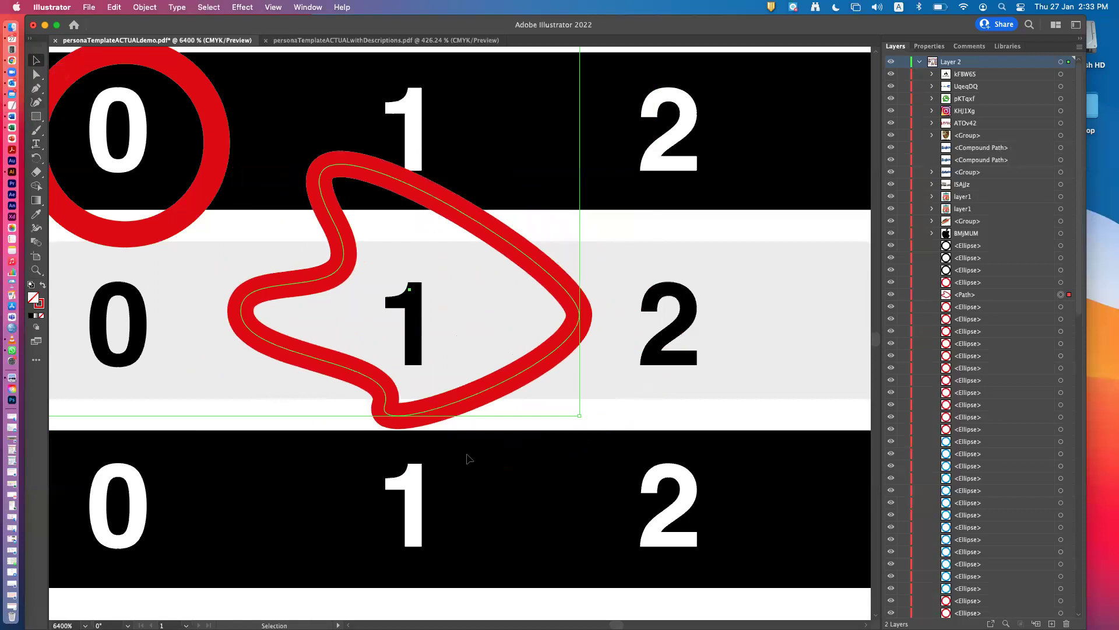
{"action": "key", "text": "super+z"}
{"action": "key", "text": "super+z"}
{"action": "key", "text": "super+z"}
{"action": "key", "text": "super+z"}
{"action": "key", "text": "super+z"}
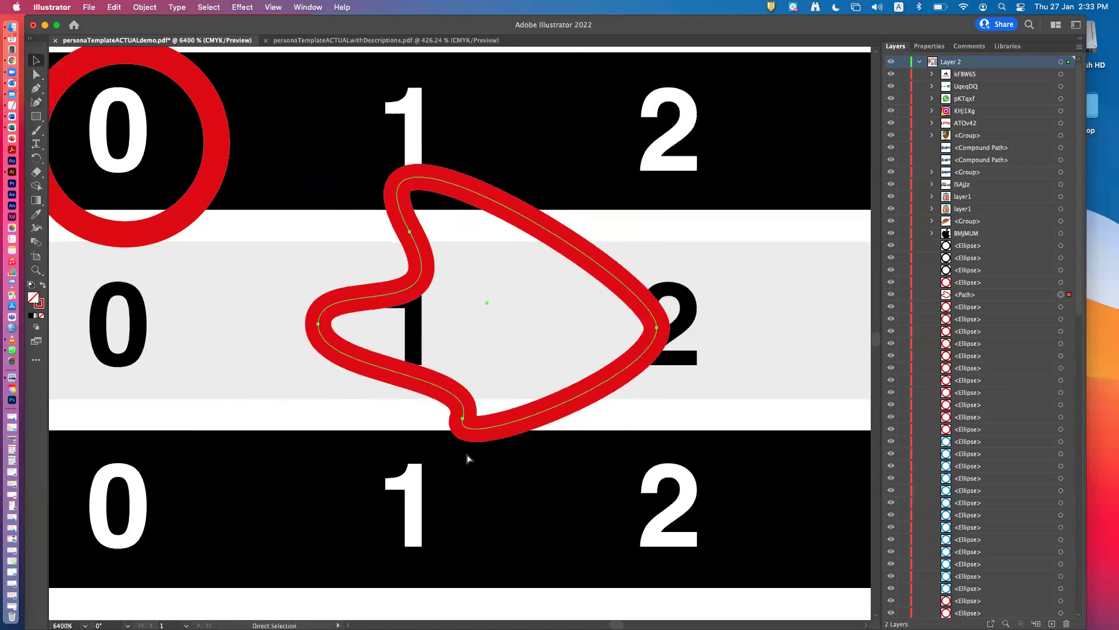
{"action": "key", "text": "super+z"}
{"action": "key", "text": "super+z"}
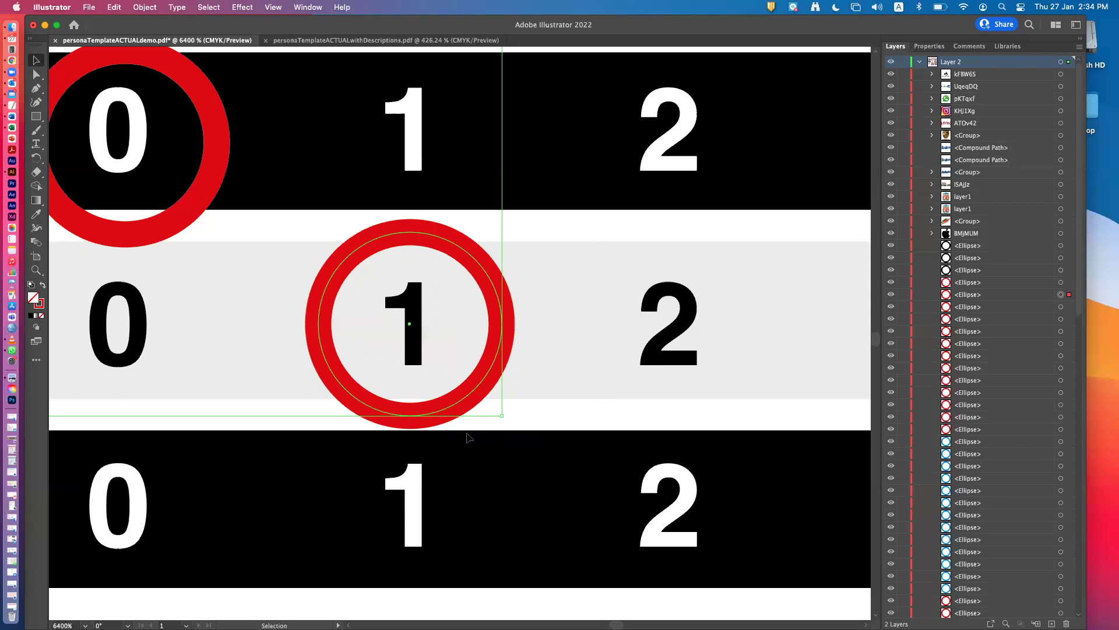
{"action": "key", "text": "super+0"}
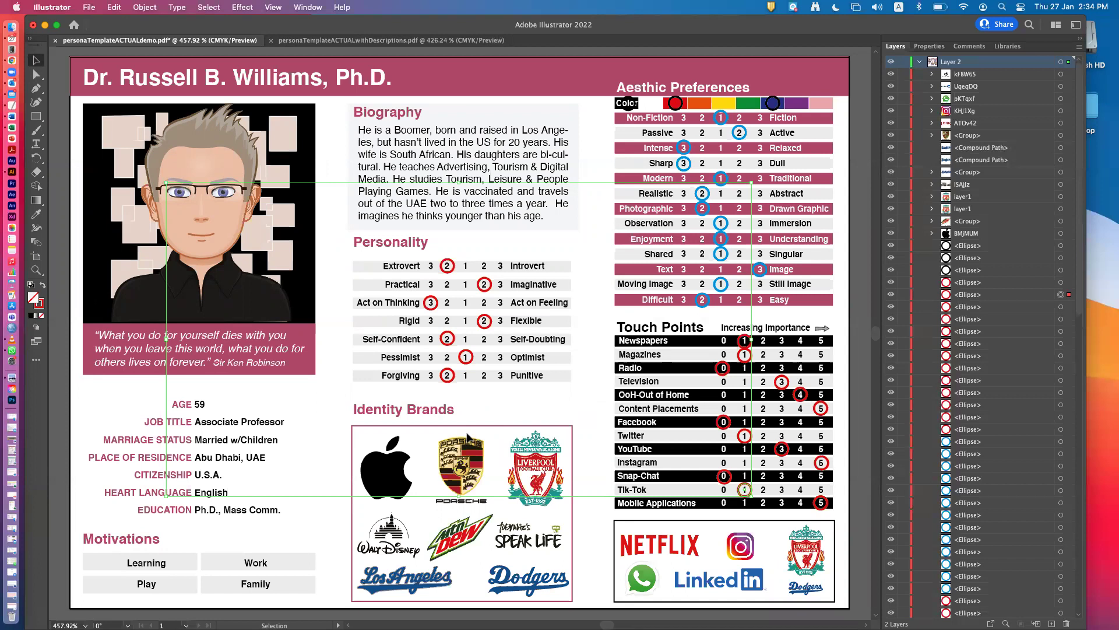
Switch to the personaTemplateACTUALwithDescriptions.pdf document and select its Person R. Persona title.
{"action": "left_click", "coordinate": [334, 41]}
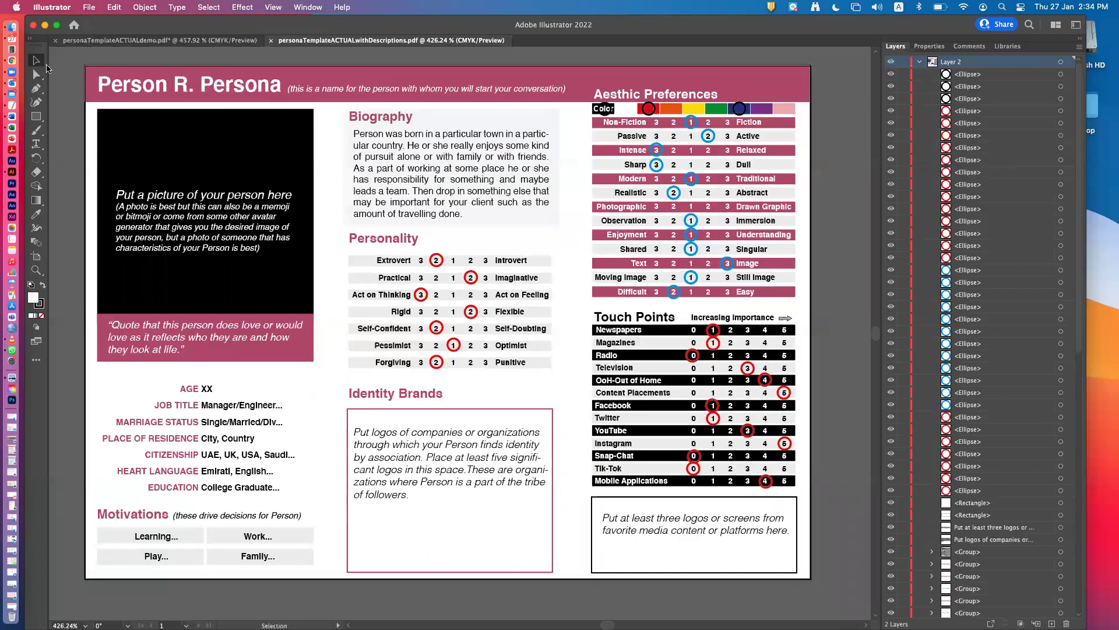
{"action": "left_click", "coordinate": [216, 93]}
Give Layer 2 of the descriptions template a green layer colour via Layer Options.
{"action": "double_click", "coordinate": [948, 61]}
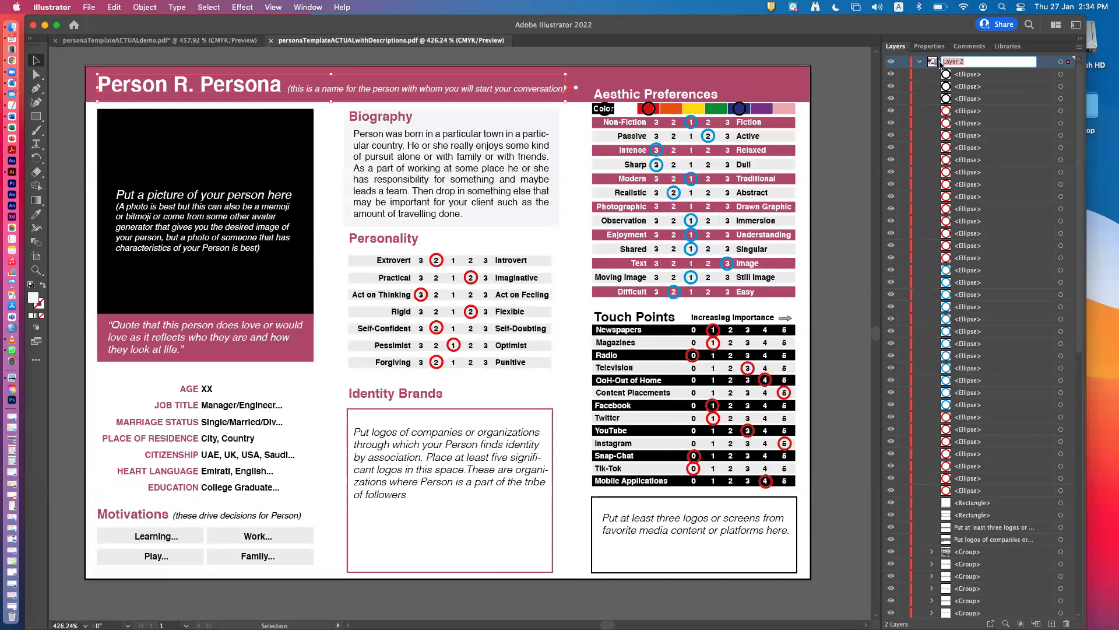
{"action": "double_click", "coordinate": [1048, 66]}
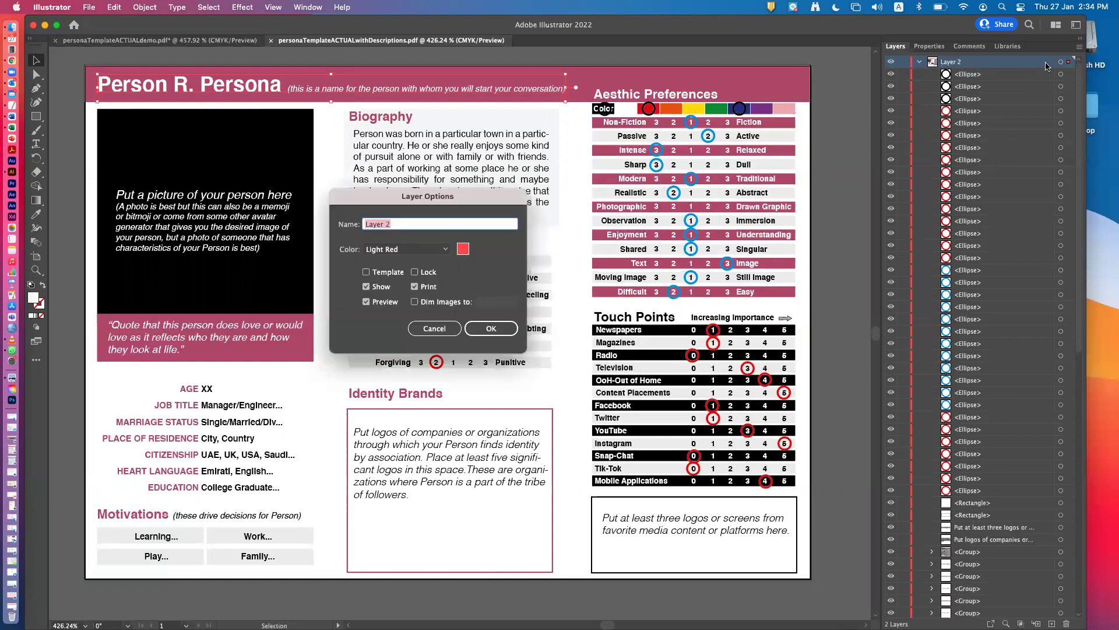
{"action": "left_click", "coordinate": [464, 250]}
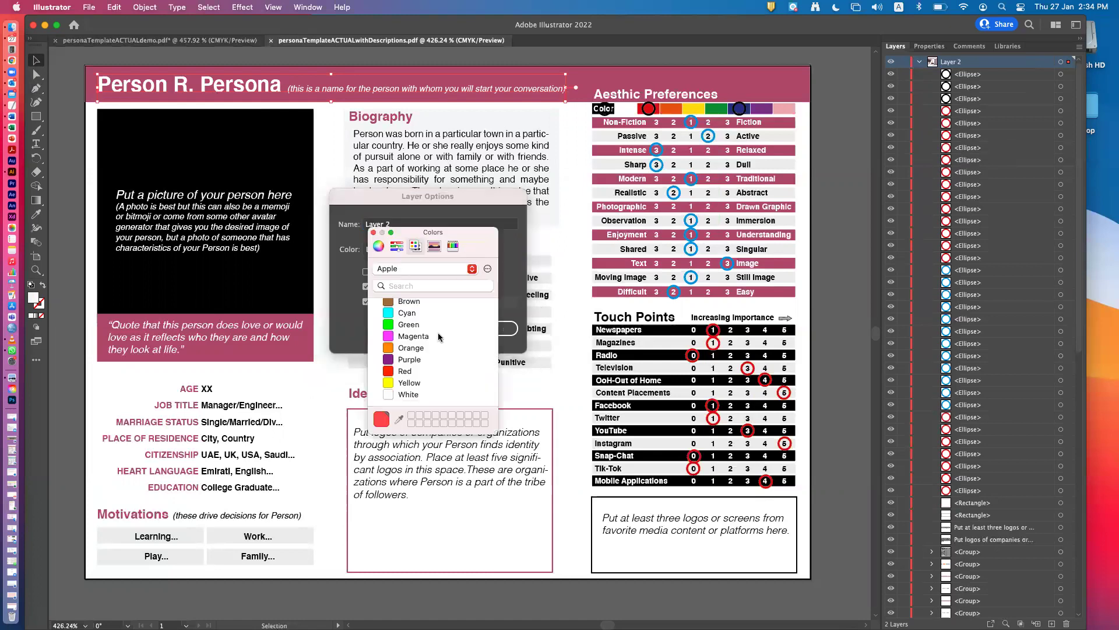
{"action": "left_click", "coordinate": [421, 326]}
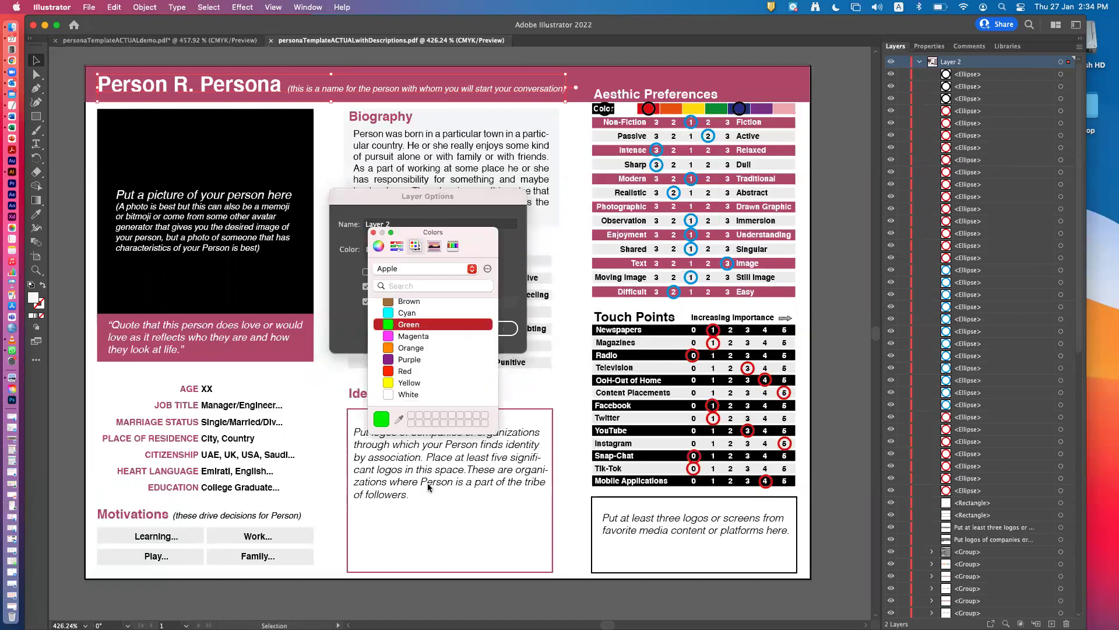
{"action": "left_click", "coordinate": [373, 232]}
{"action": "left_click", "coordinate": [493, 328]}
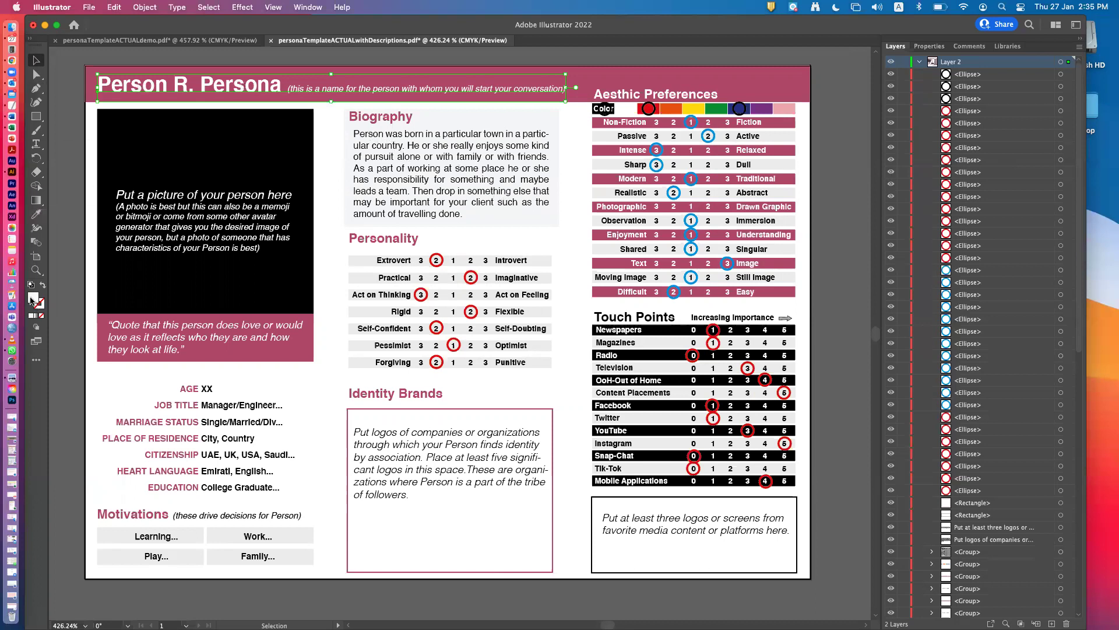
Try a near-black 231C16 fill on the title, then undo it back to white.
{"action": "double_click", "coordinate": [35, 299]}
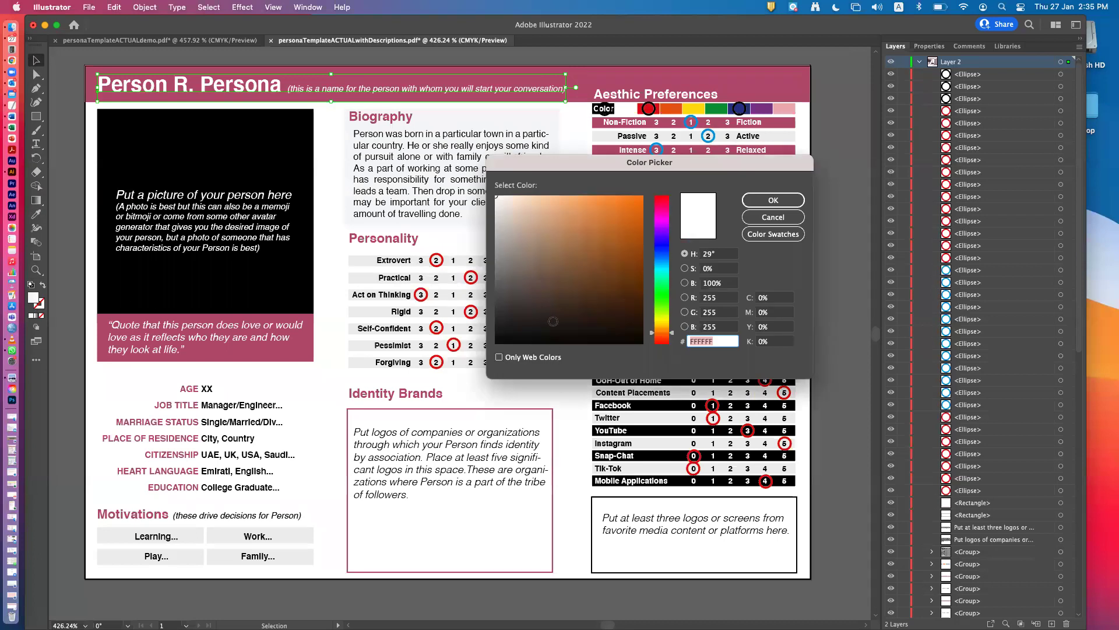
{"action": "left_click", "coordinate": [550, 323]}
{"action": "left_click", "coordinate": [767, 201]}
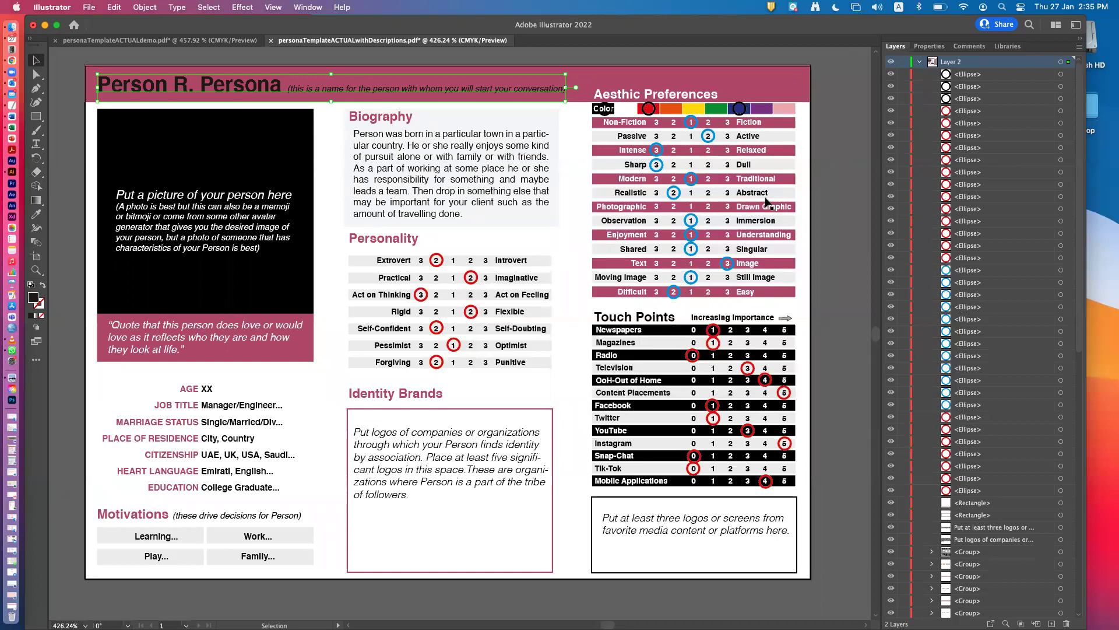
{"action": "key", "text": "super+z"}
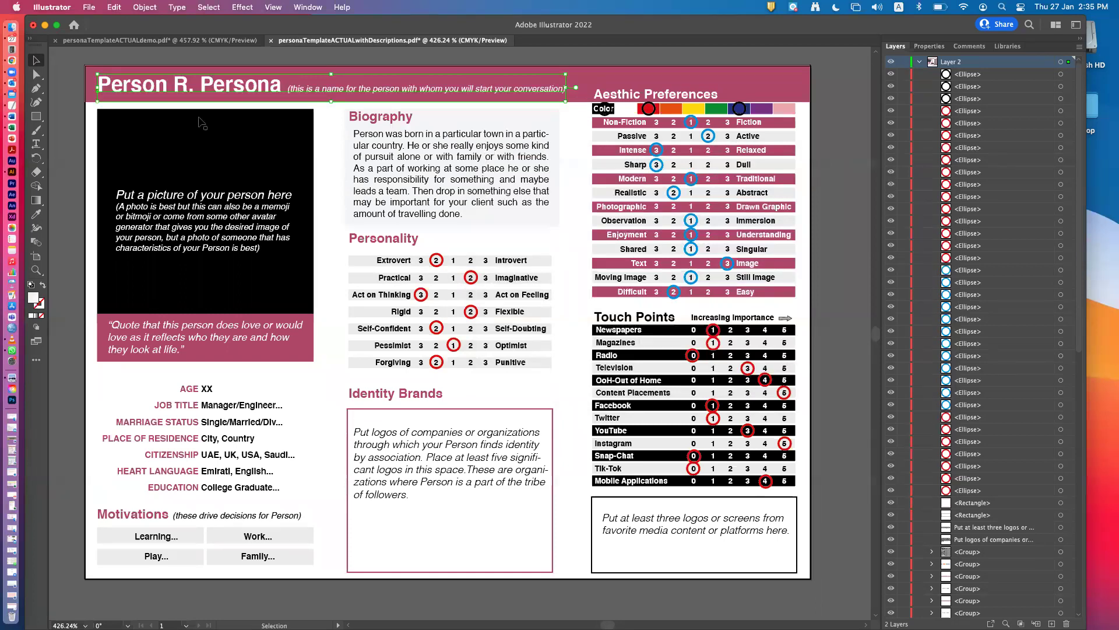
Enter and exit editing of the title text, leaving the title frame selected.
{"action": "double_click", "coordinate": [164, 92]}
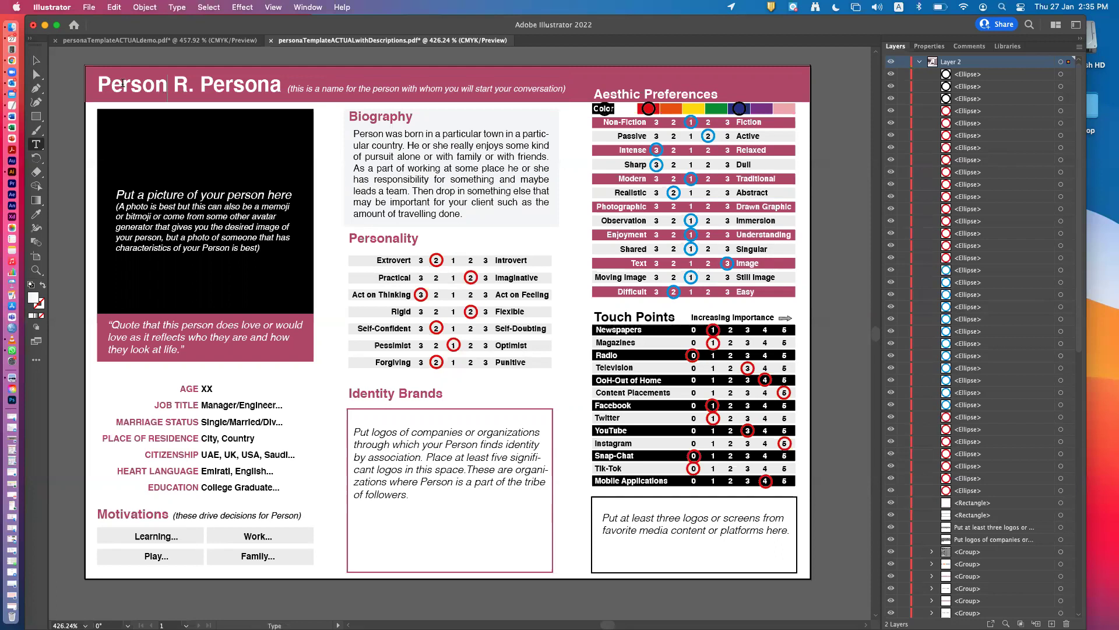
{"action": "key", "text": "Escape"}
{"action": "left_click", "coordinate": [188, 88]}
{"action": "double_click", "coordinate": [186, 84]}
{"action": "left_click", "coordinate": [35, 60]}
Set Layer 2's layer colour to a custom green in Layer Options.
{"action": "double_click", "coordinate": [975, 60]}
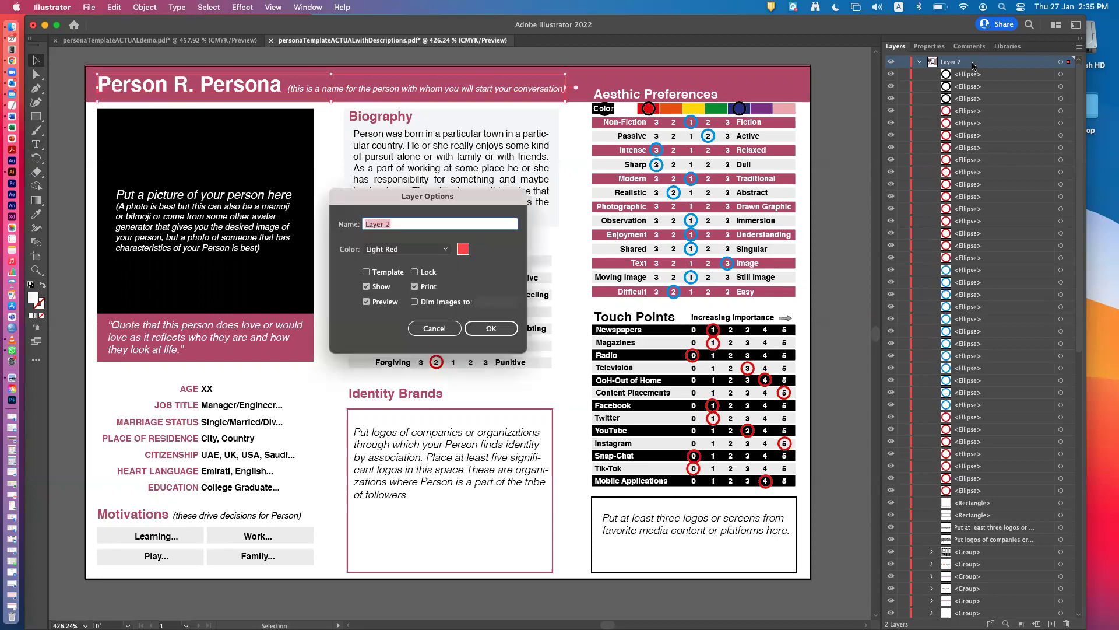
{"action": "double_click", "coordinate": [463, 250]}
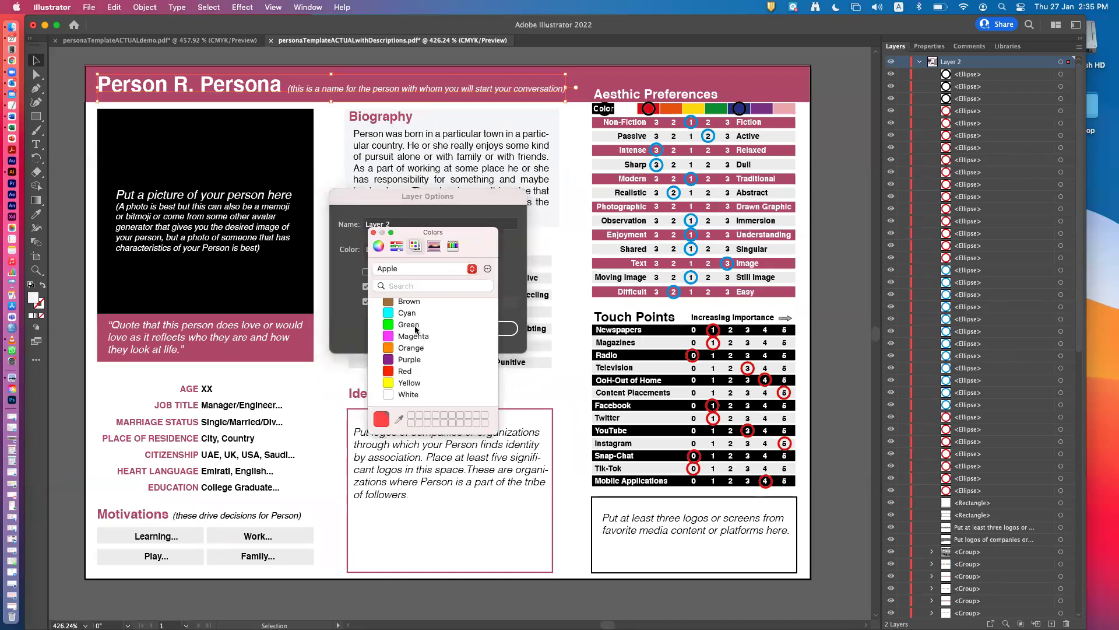
{"action": "left_click", "coordinate": [416, 325]}
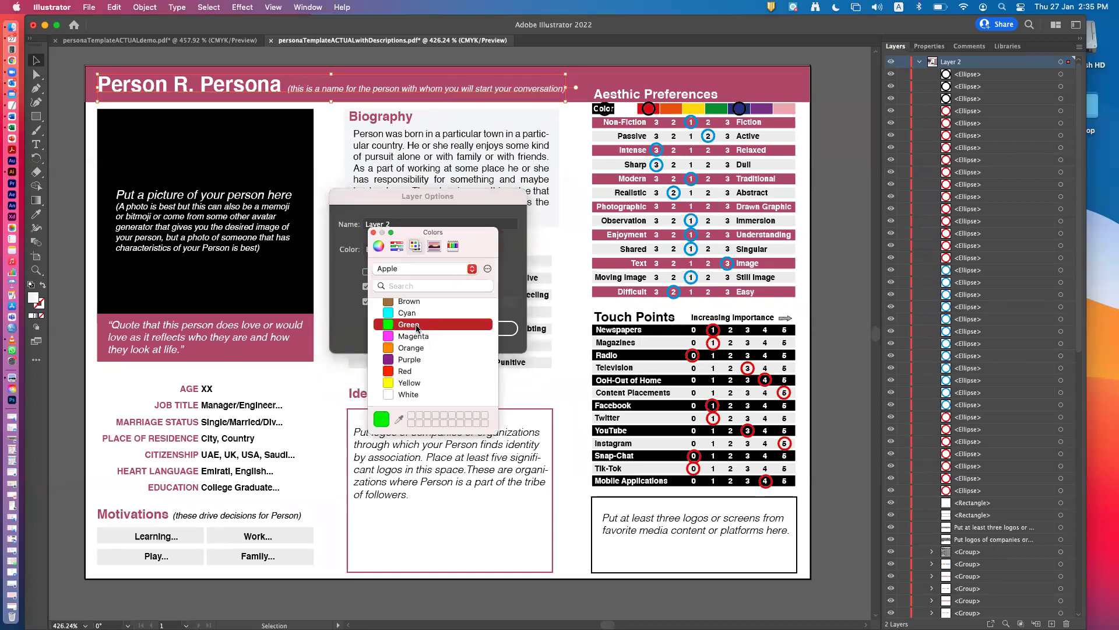
{"action": "left_click", "coordinate": [374, 232]}
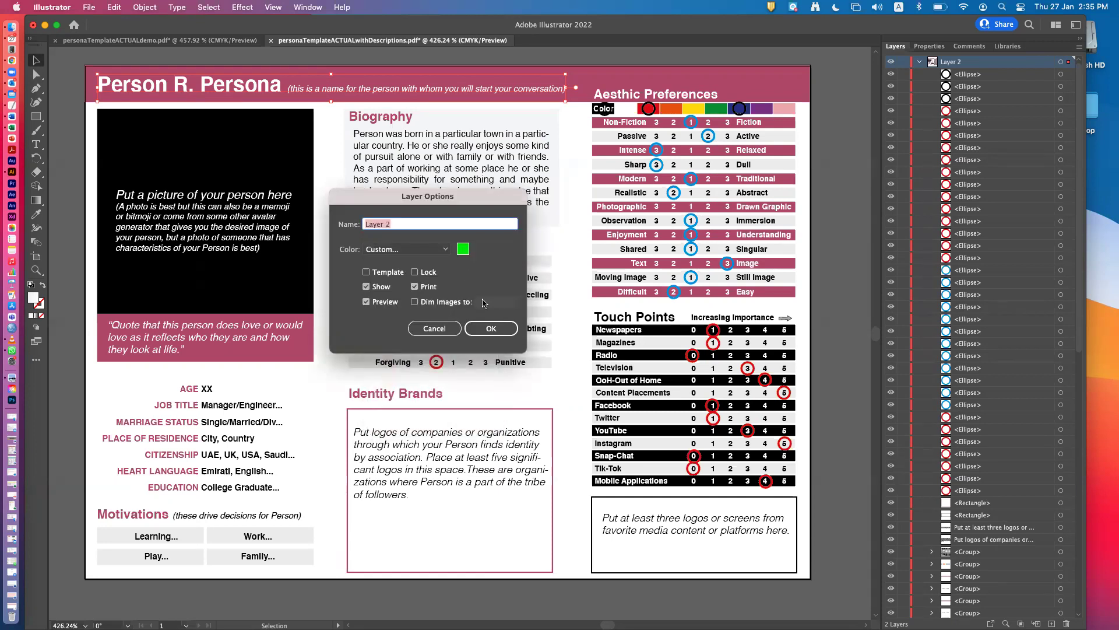
{"action": "left_click", "coordinate": [489, 328]}
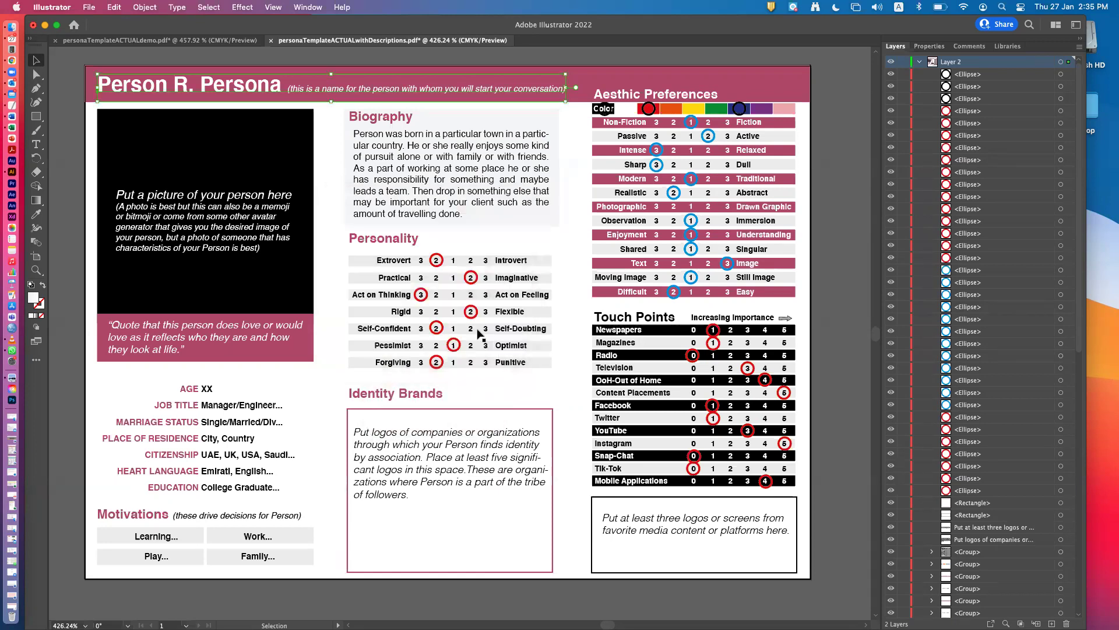
{"action": "double_click", "coordinate": [186, 89]}
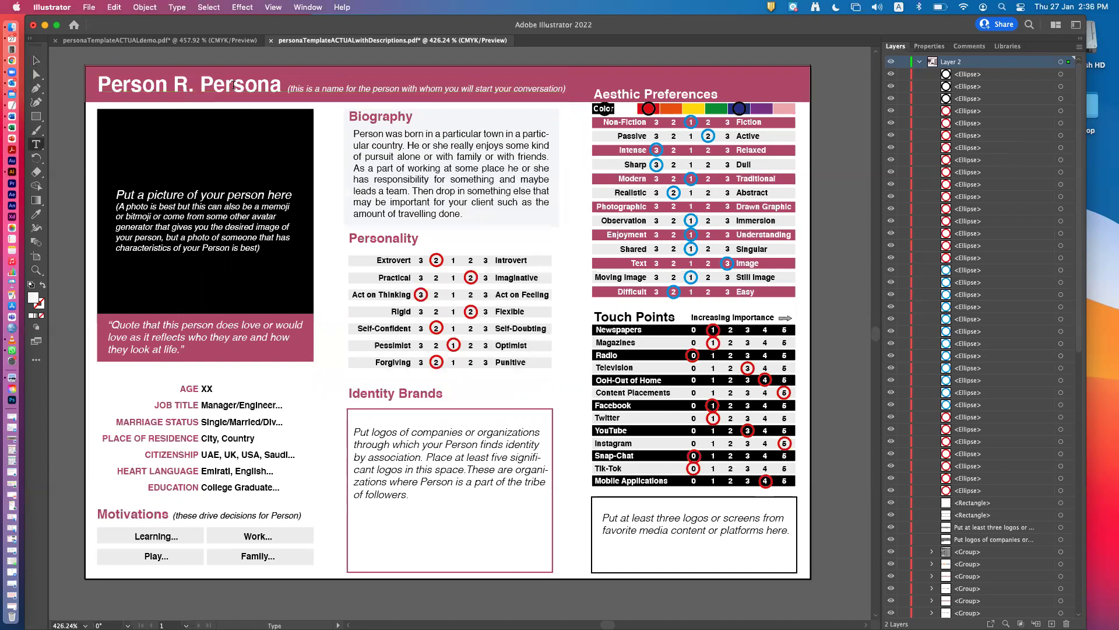
{"action": "left_click_drag", "start_coordinate": [281, 85], "coordinate": [100, 85]}
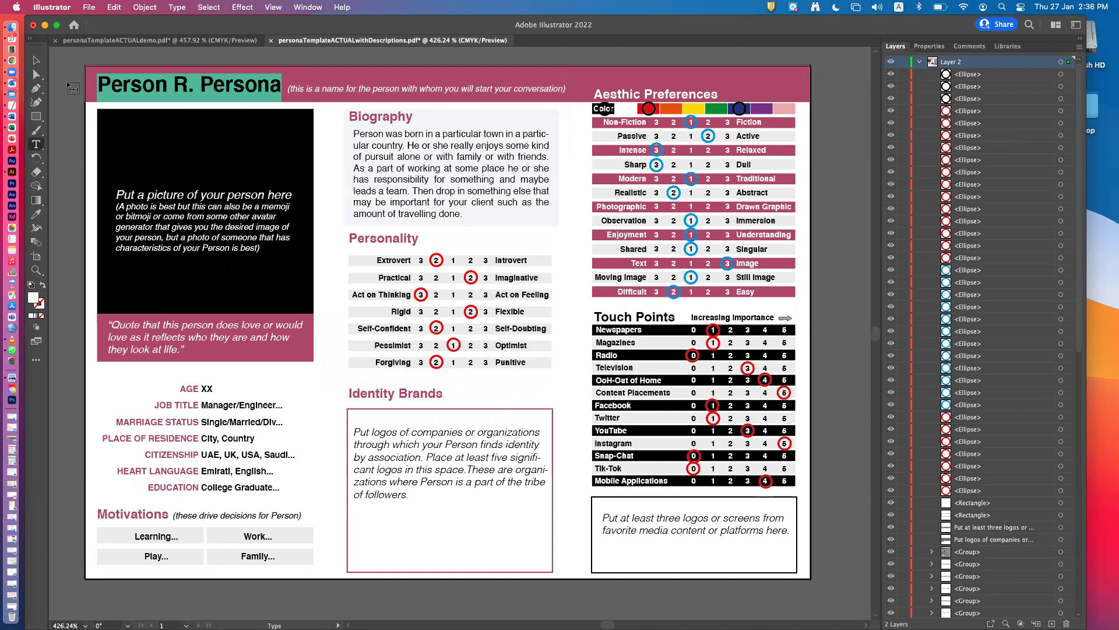
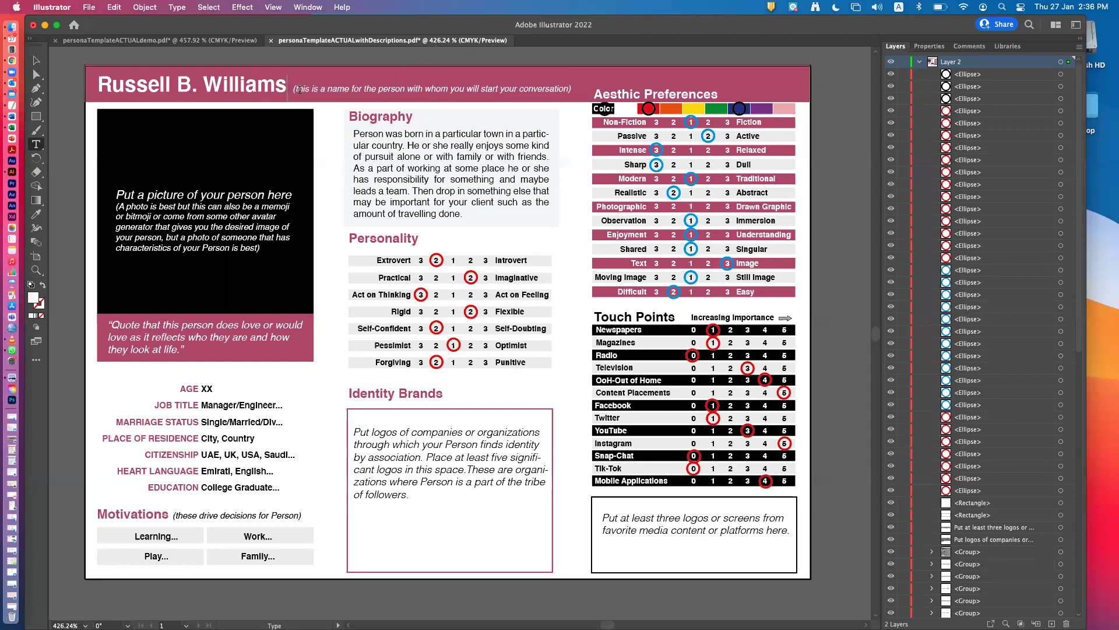
{"action": "left_click_drag", "start_coordinate": [296, 90], "coordinate": [404, 92]}
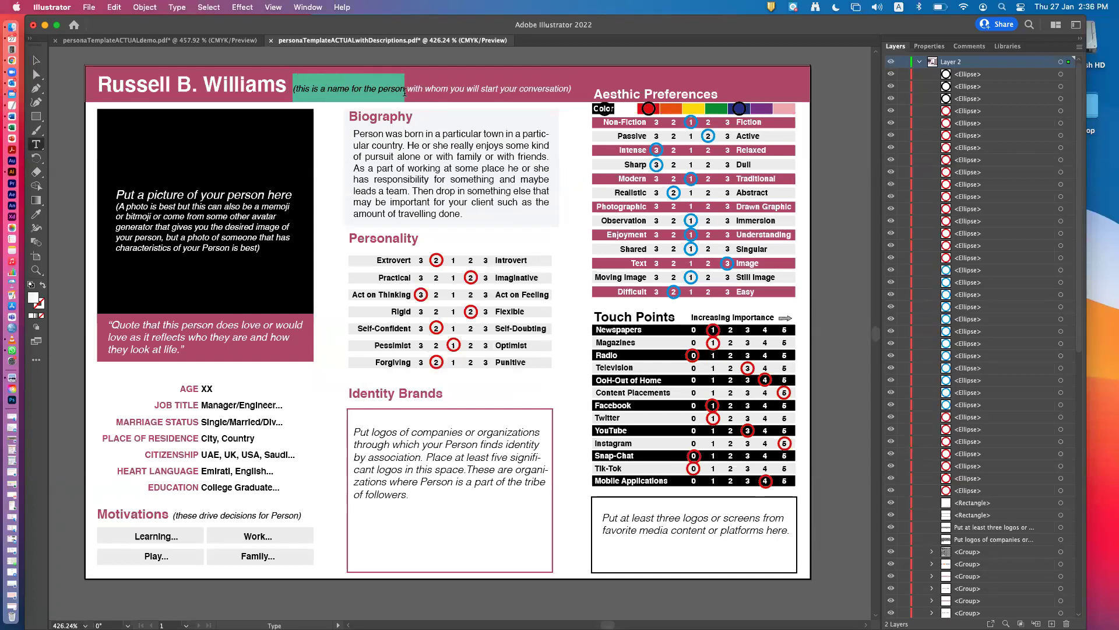
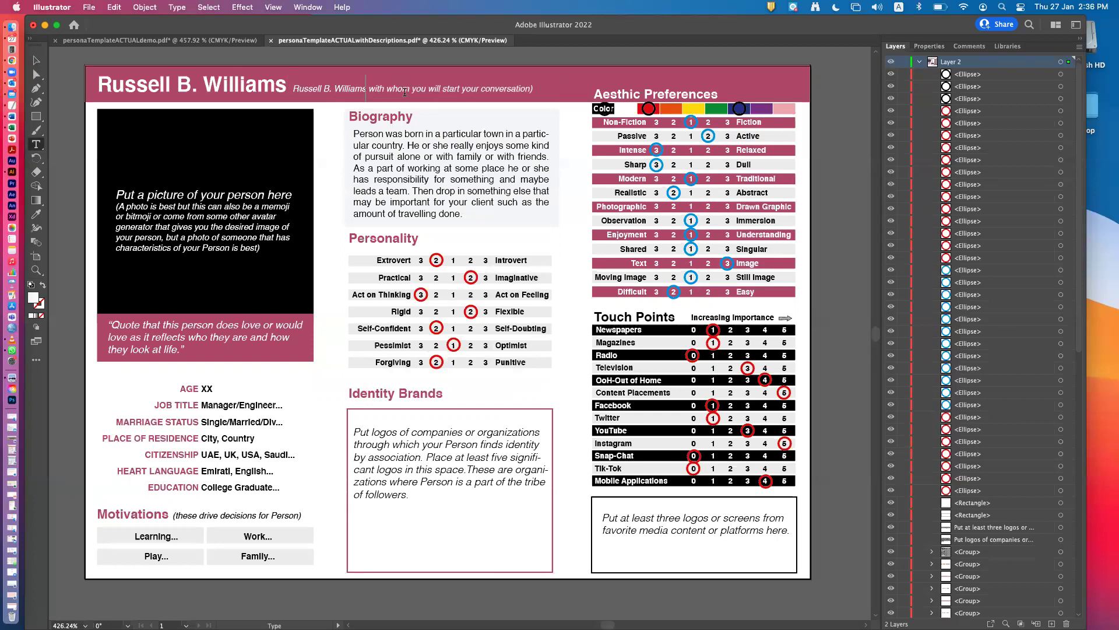
{"action": "key", "text": "Escape"}
{"action": "key", "text": "ctrl+z"}
{"action": "key", "text": "ctrl+z"}
{"action": "key", "text": "super+z"}
{"action": "key", "text": "super+z"}
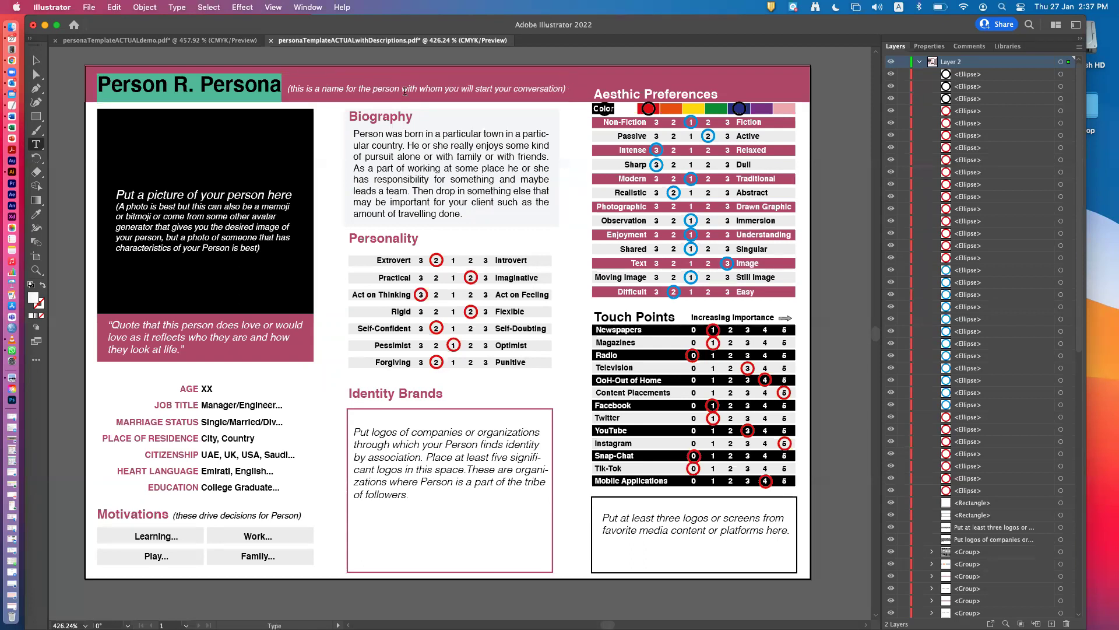
Replace the whole title line, including subtitle, with the persona's full name.
{"action": "left_click", "coordinate": [198, 86]}
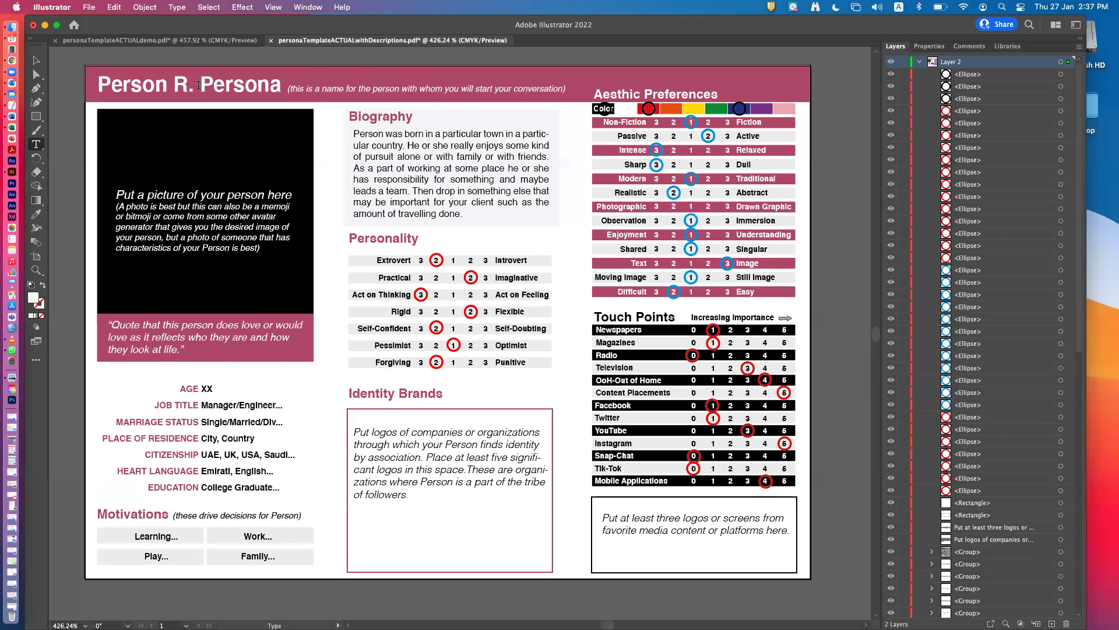
{"action": "double_click", "coordinate": [198, 85]}
{"action": "left_click_drag", "start_coordinate": [100, 84], "coordinate": [576, 94]}
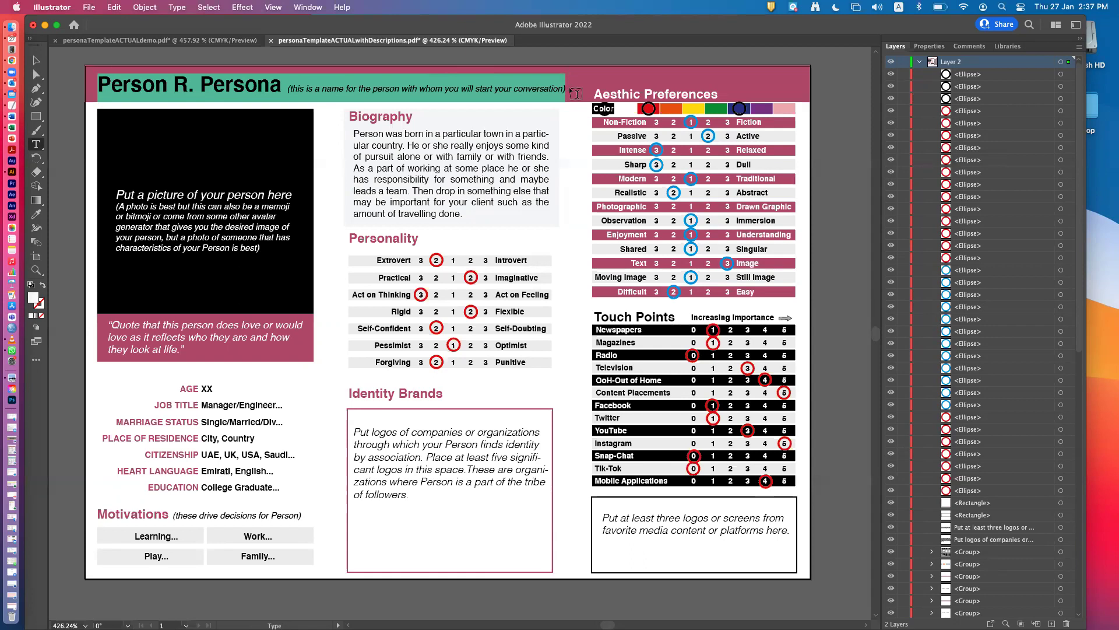
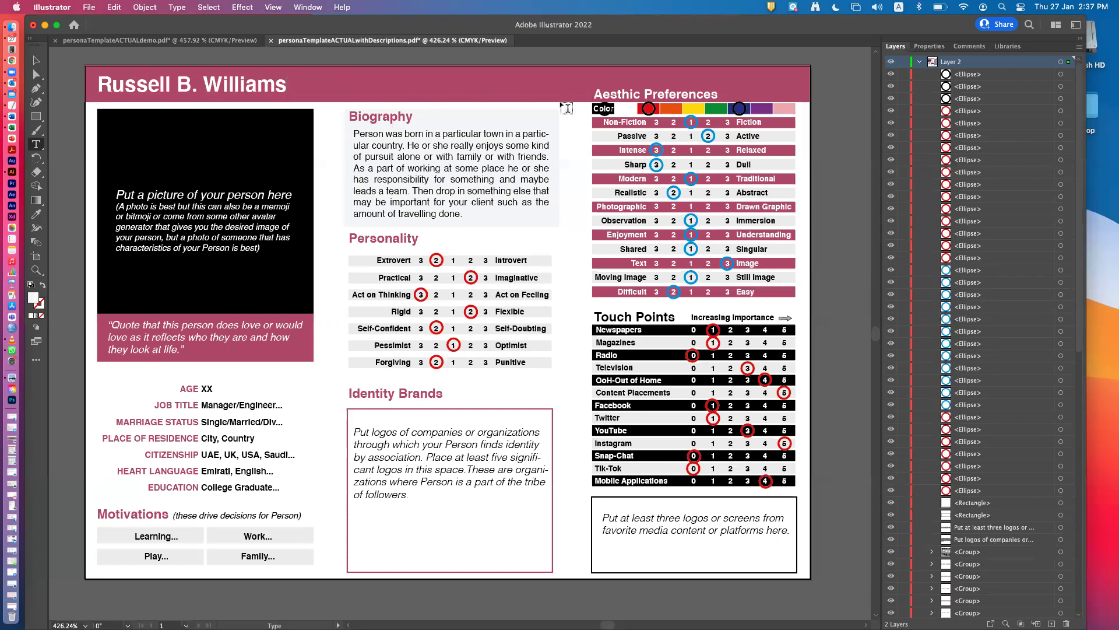
Reselect the new title object and highlight most of the name text.
{"action": "left_click", "coordinate": [37, 77]}
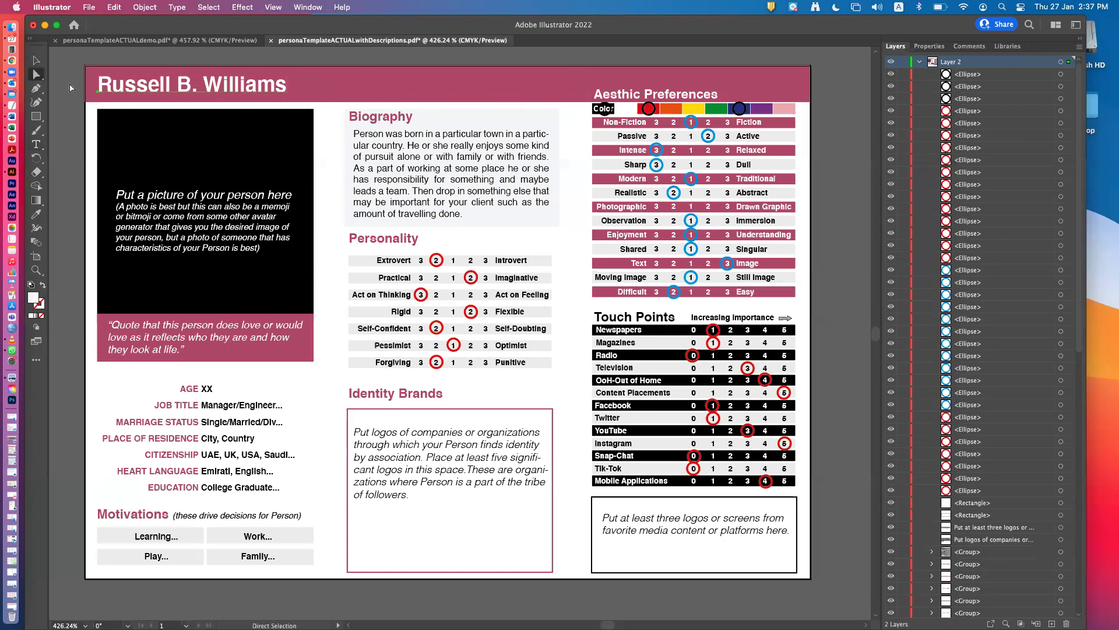
{"action": "left_click", "coordinate": [140, 89]}
{"action": "key", "text": "t"}
{"action": "left_click_drag", "start_coordinate": [148, 85], "coordinate": [100, 84]}
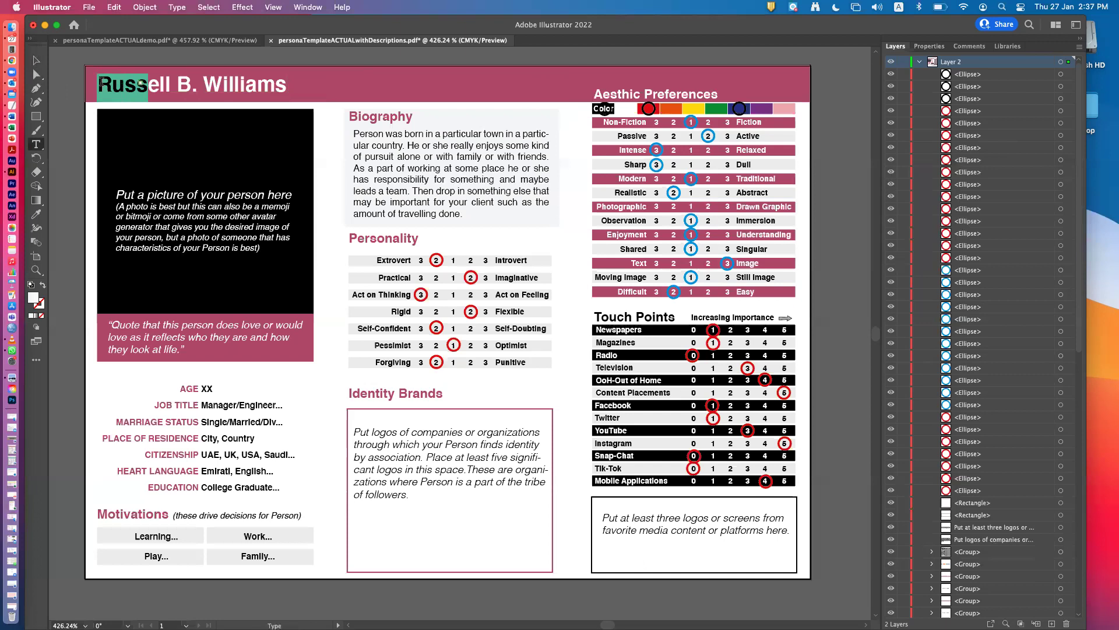
{"action": "left_click", "coordinate": [36, 74]}
{"action": "left_click", "coordinate": [37, 144]}
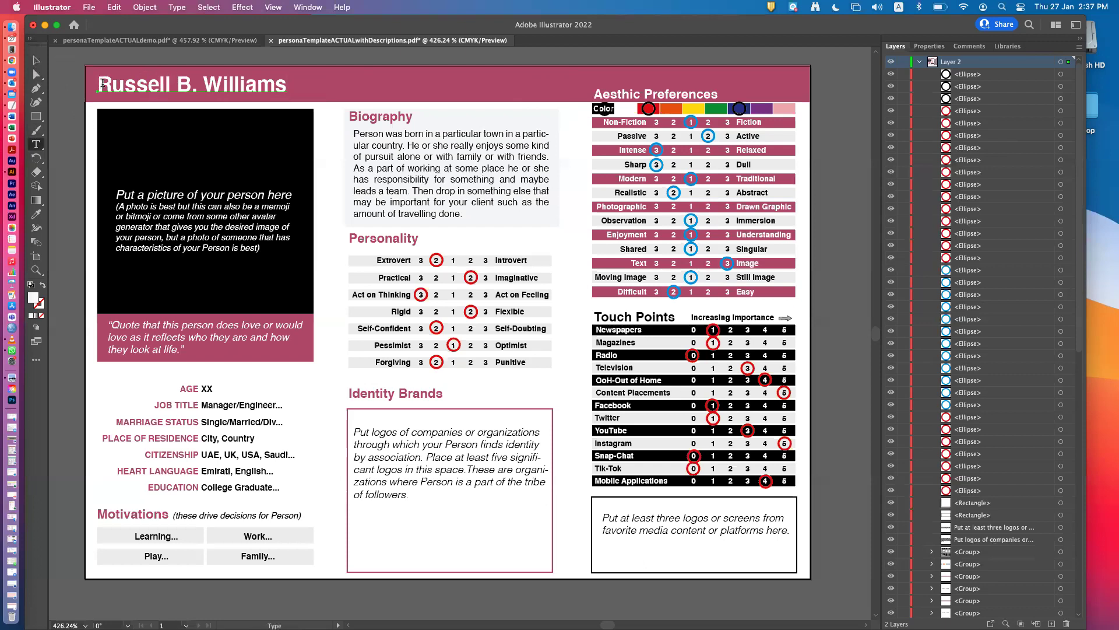
{"action": "left_click_drag", "start_coordinate": [100, 82], "coordinate": [267, 78]}
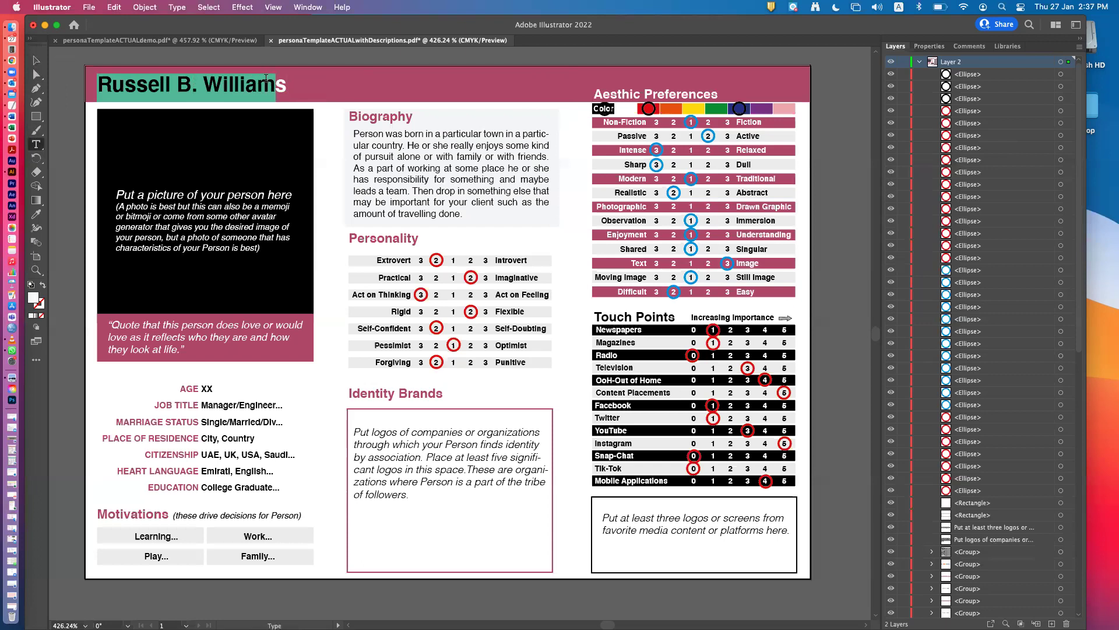